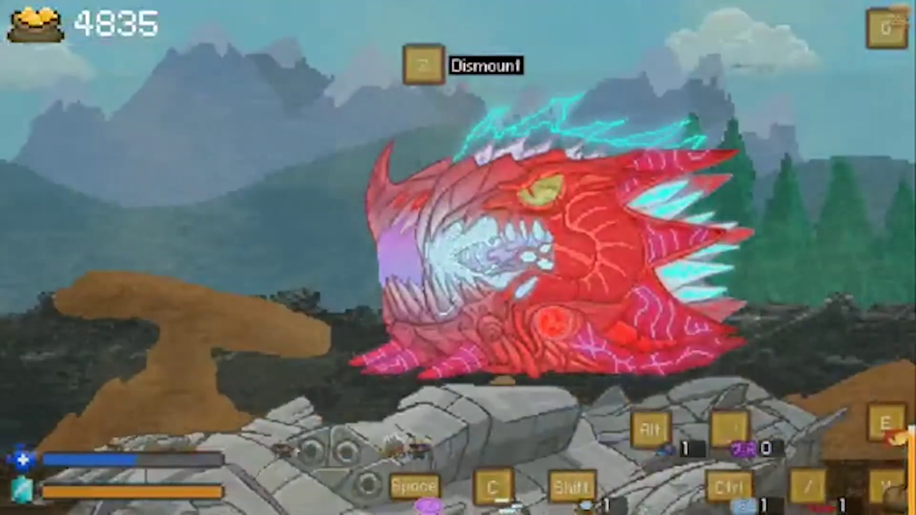
Dismount the giant red creature, explore the wreck and the ground on both sides of it, and board the creature again.
{"action": "key", "text": "z"}
{"action": "key", "text": "z"}
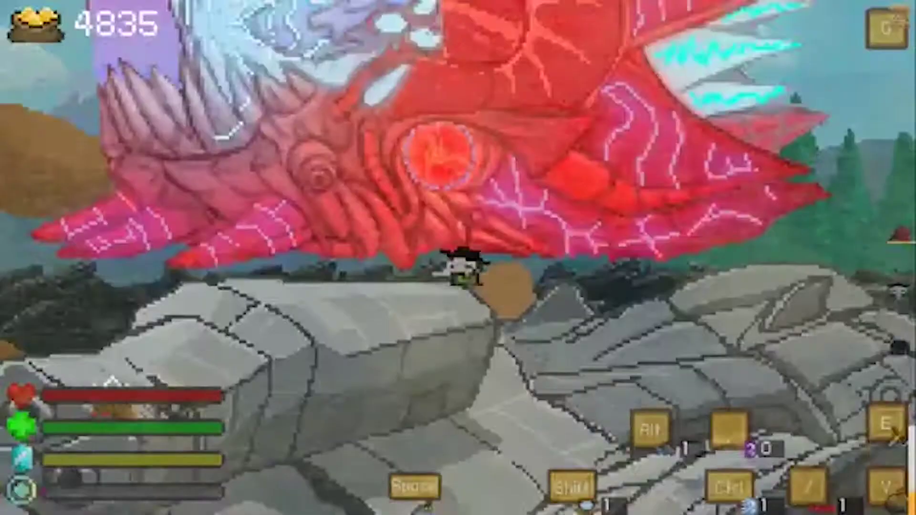
{"action": "key", "text": "a"}
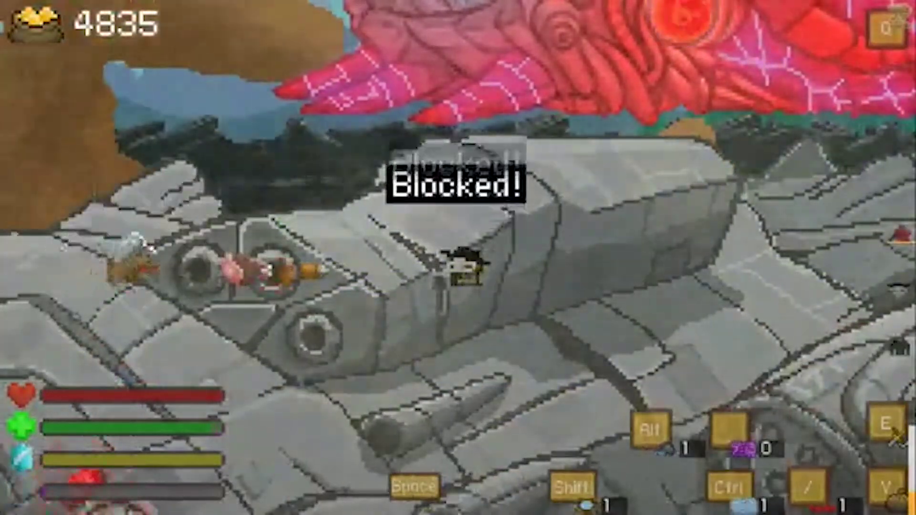
{"action": "key", "text": "a"}
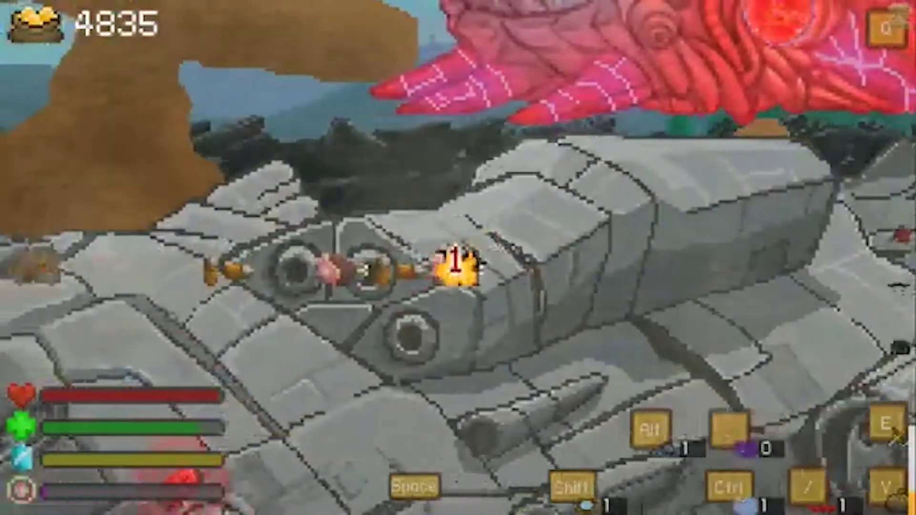
{"action": "key", "text": "a"}
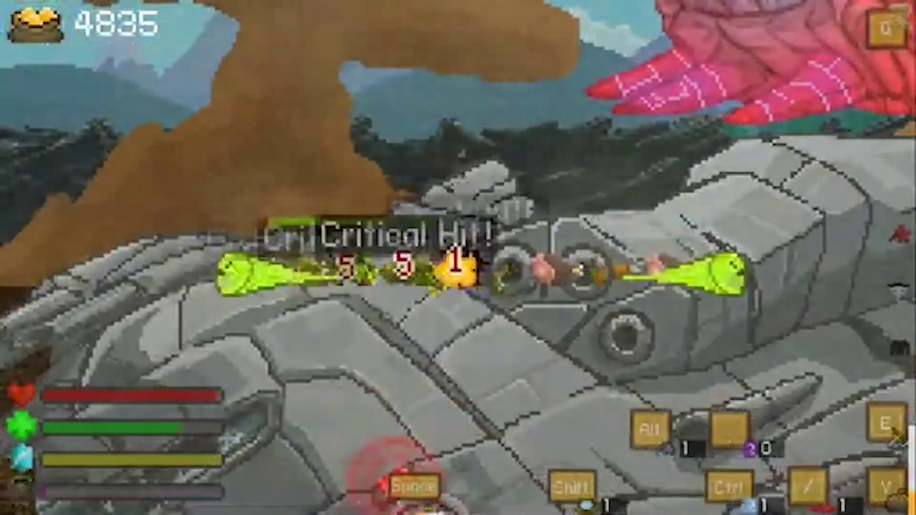
{"action": "key", "text": "a"}
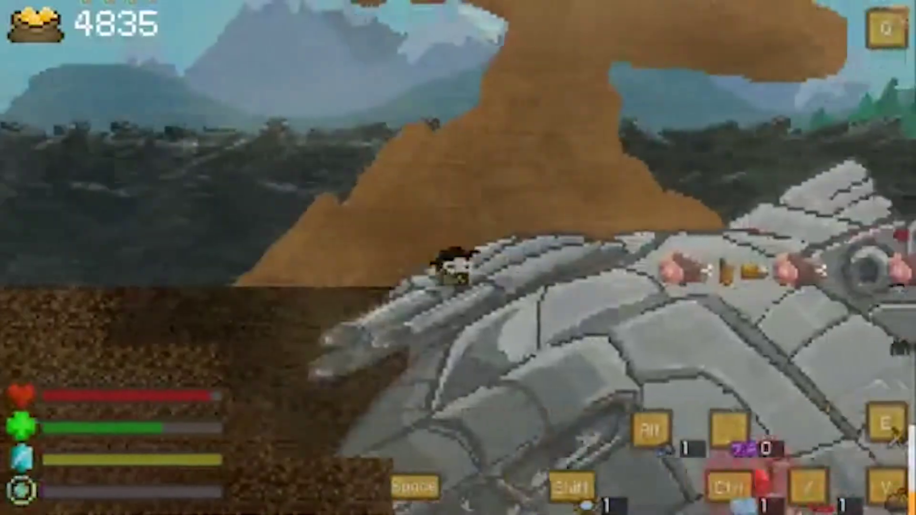
{"action": "key", "text": "d"}
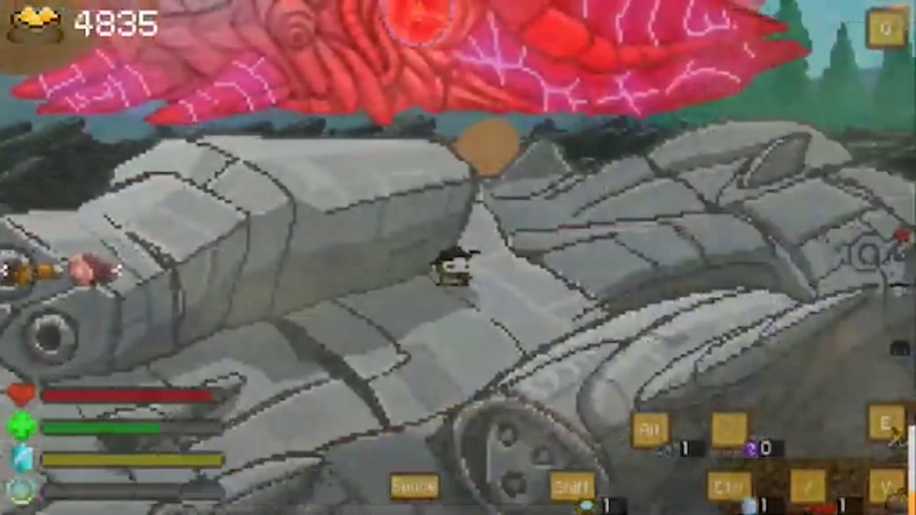
{"action": "key", "text": "d"}
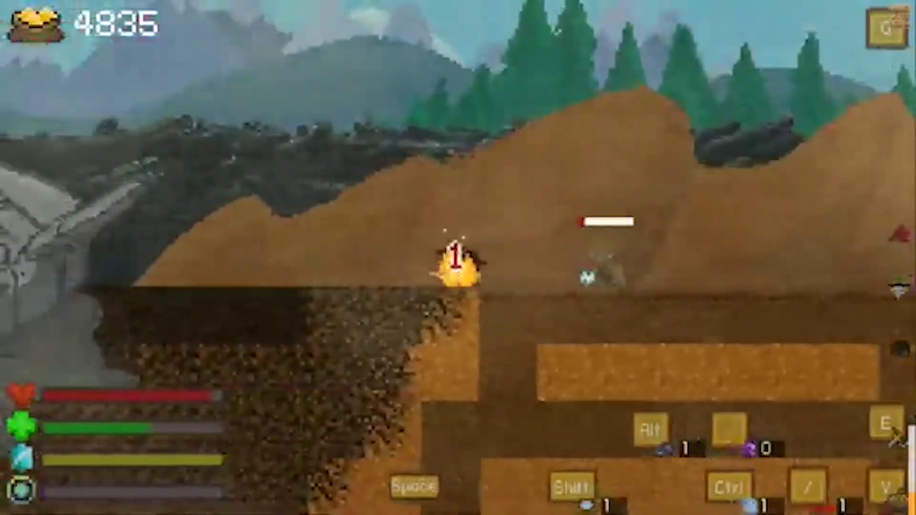
{"action": "key", "text": "a"}
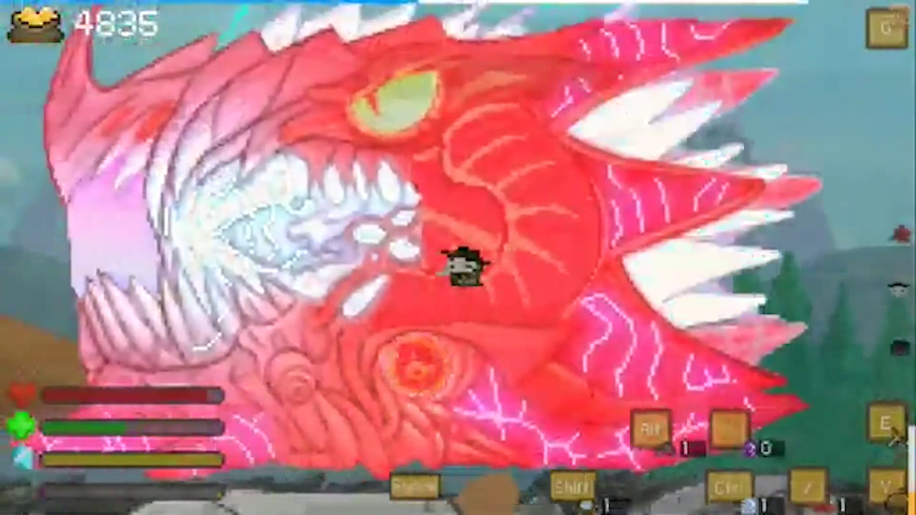
{"action": "key", "text": "z"}
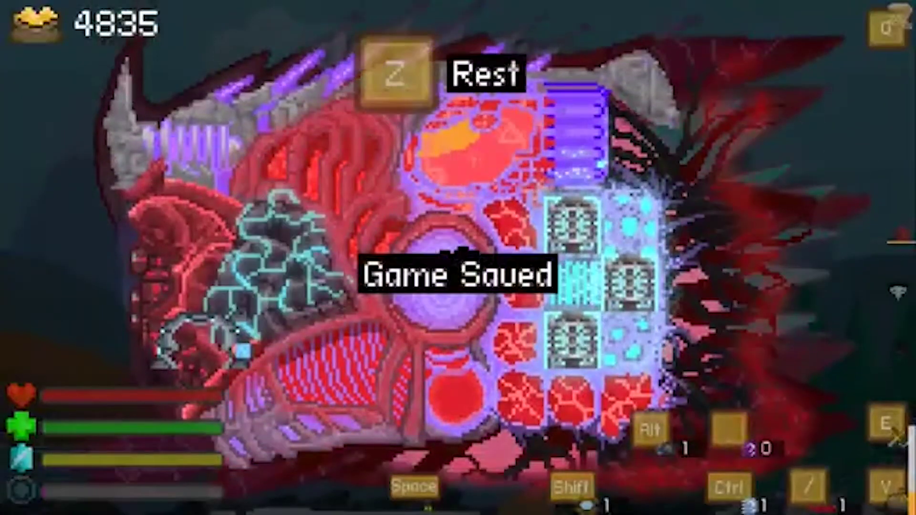
Equip the Scale Mail armor, the blue water headgear and the Spirit Bow, and dismount from the creature.
{"action": "key", "text": "e"}
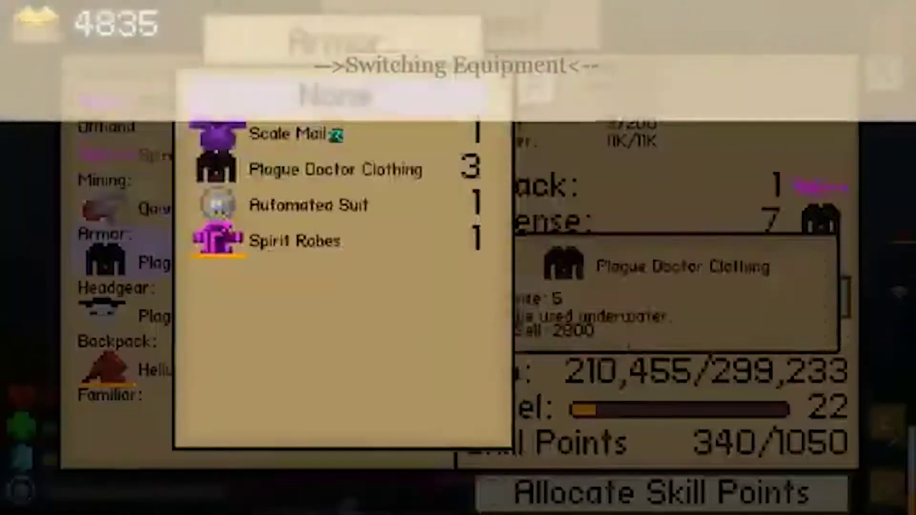
{"action": "key", "text": "z"}
{"action": "key", "text": "Up"}
{"action": "key", "text": "z"}
{"action": "key", "text": "Up"}
{"action": "key", "text": "Up"}
{"action": "key", "text": "Up"}
{"action": "key", "text": "z"}
{"action": "key", "text": "x"}
{"action": "key", "text": "z"}
{"action": "key", "text": "Down"}
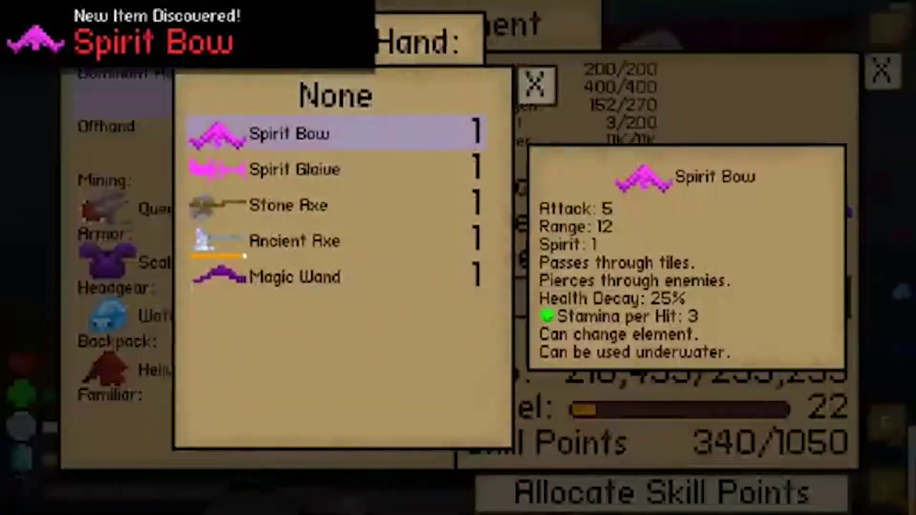
{"action": "key", "text": "z"}
{"action": "key", "text": "x"}
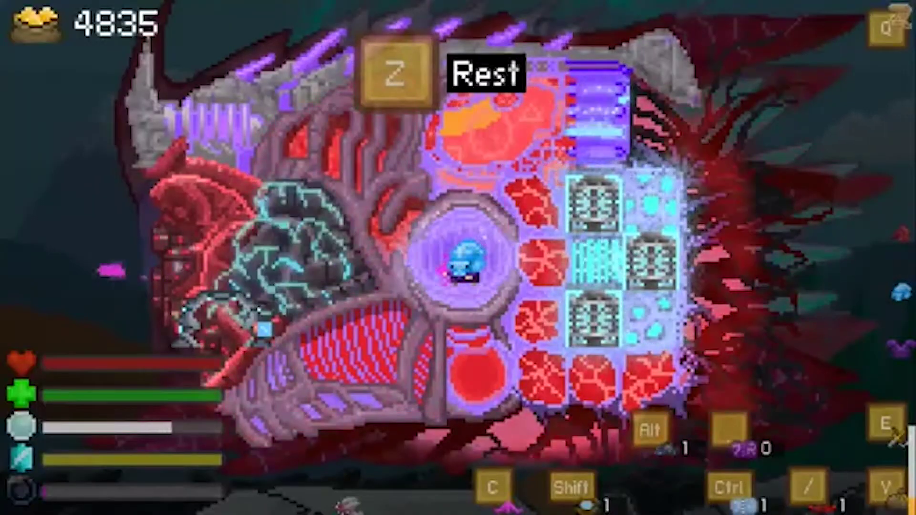
{"action": "key", "text": "z"}
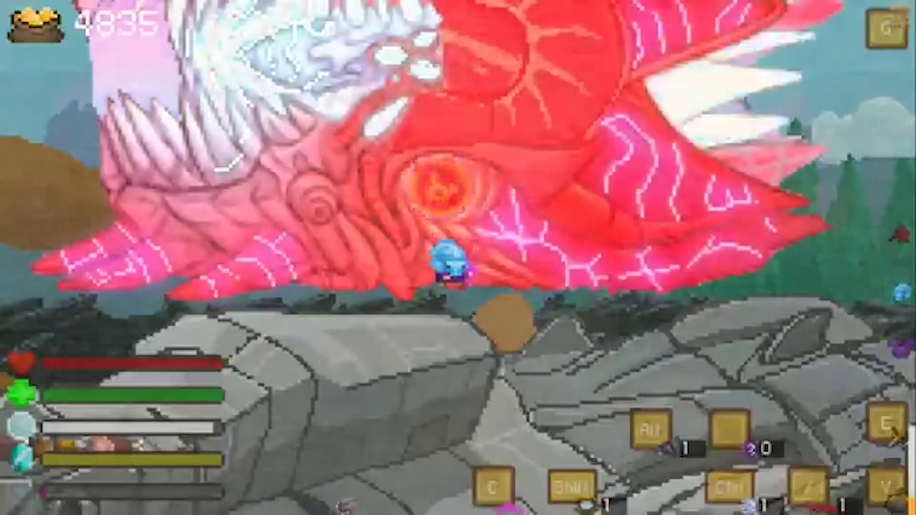
{"action": "key", "text": "z"}
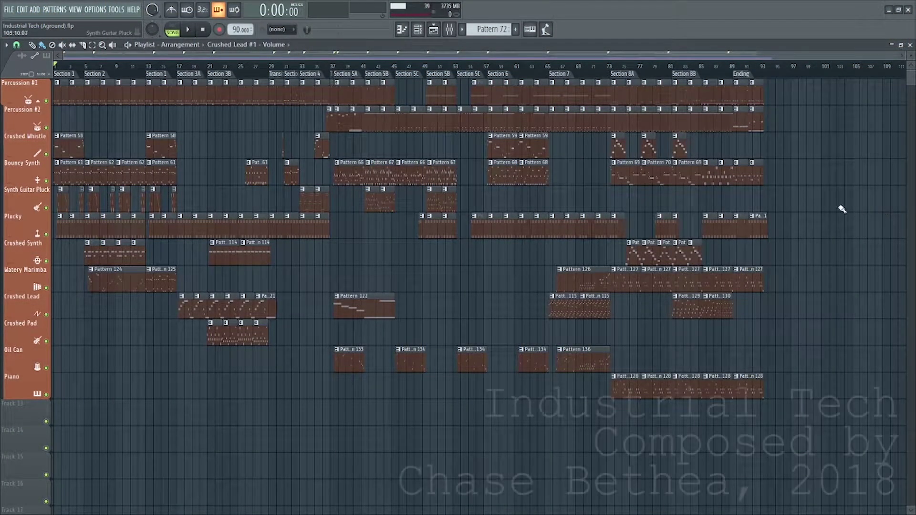
Check the song's full length by placing the playhead at the end of the arrangement, and return to Section 1.
{"action": "left_click", "coordinate": [764, 69]}
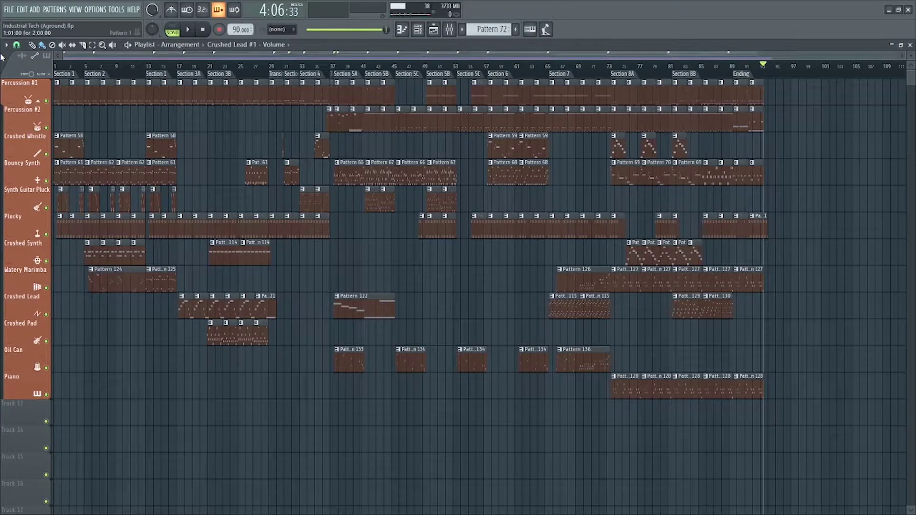
{"action": "scroll", "coordinate": [90, 265], "scroll_direction": "up", "scroll_amount": 5}
{"action": "scroll", "coordinate": [85, 250], "scroll_direction": "left", "scroll_amount": 5}
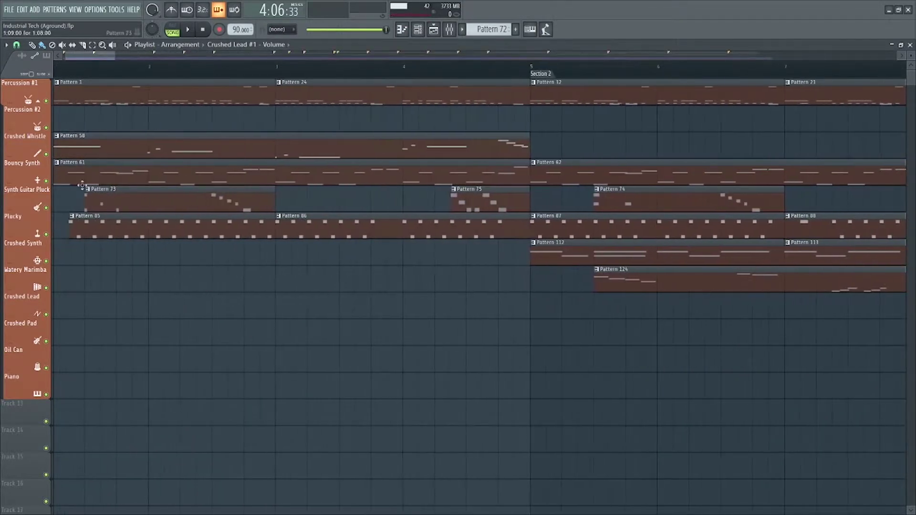
Solo the Crushed Whistle track and play its Section 1 pattern twice from the start of the song.
{"action": "right_click", "coordinate": [47, 154]}
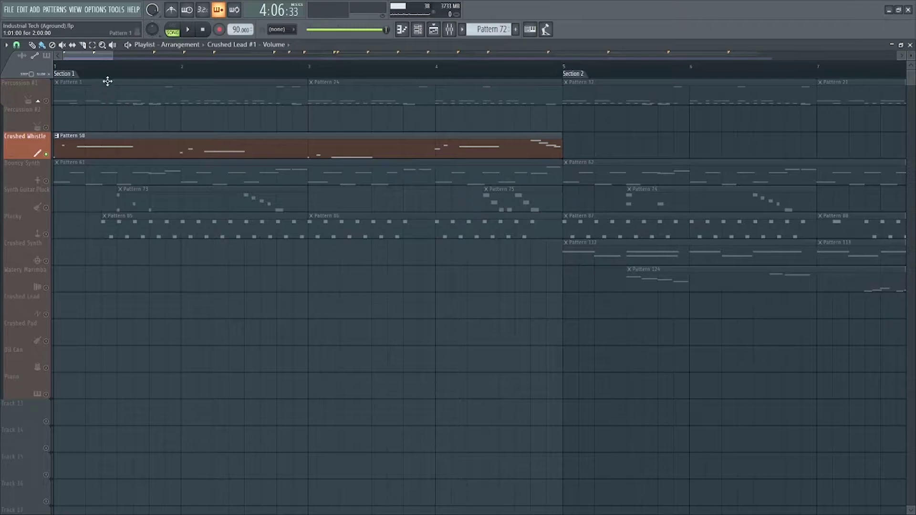
{"action": "left_click", "coordinate": [116, 68]}
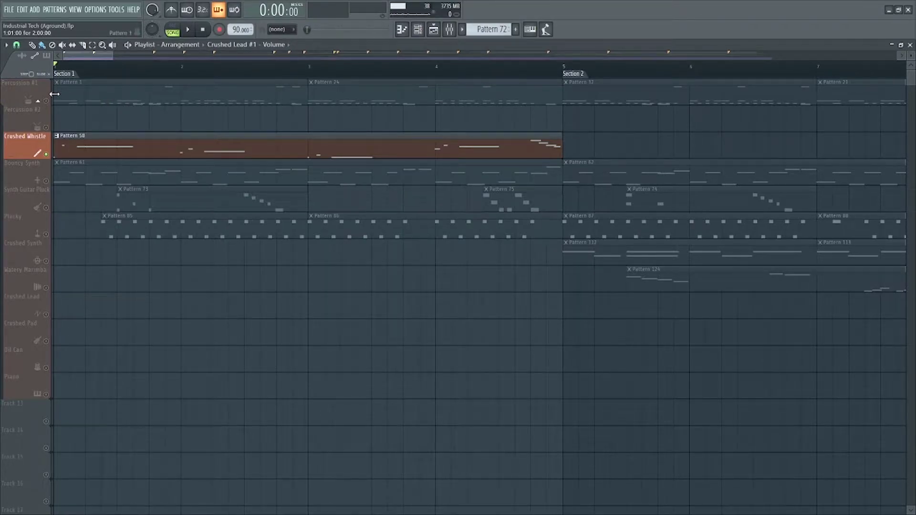
{"action": "key", "text": "space"}
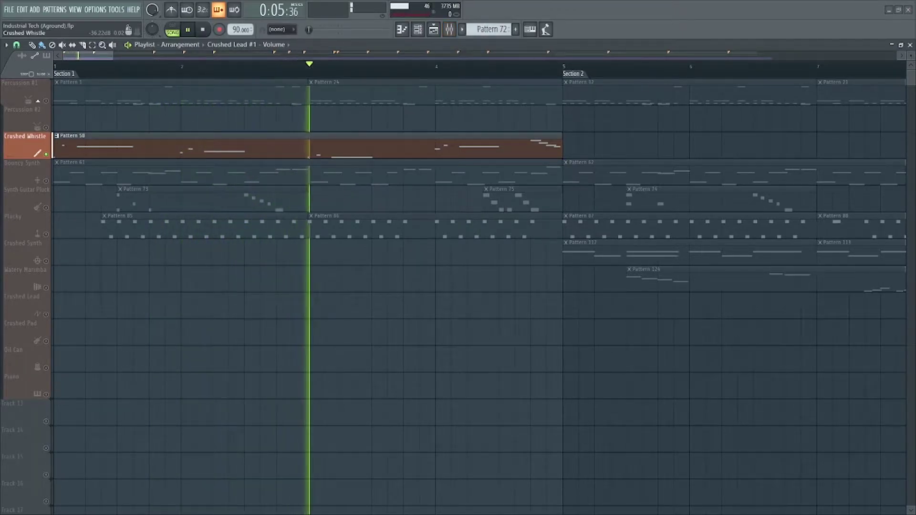
{"action": "key", "text": "space"}
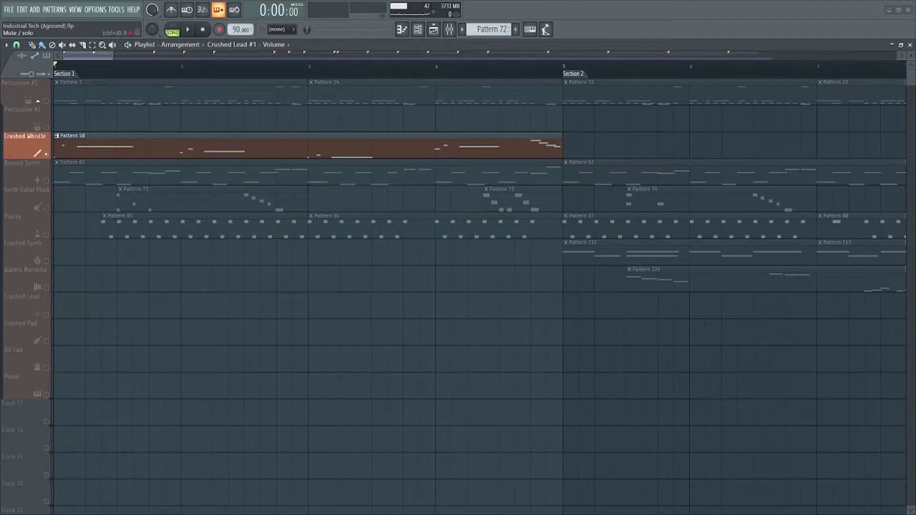
{"action": "key", "text": "space"}
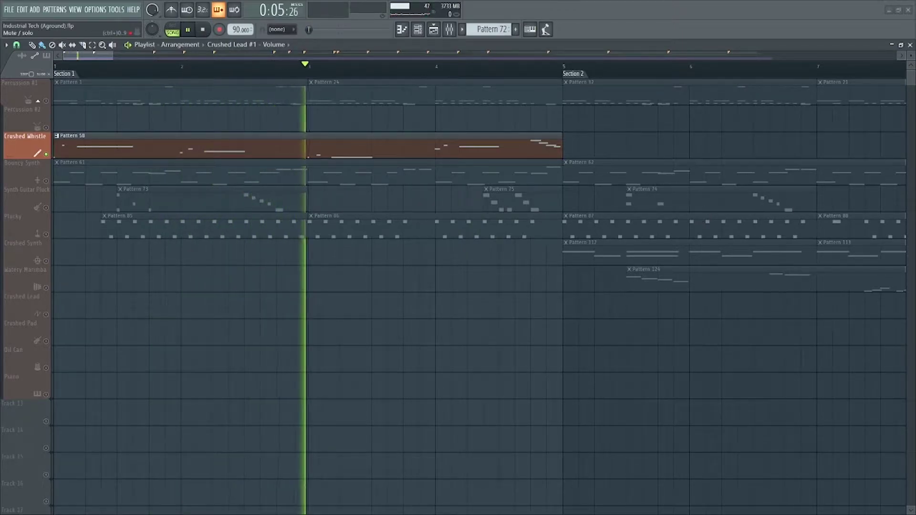
{"action": "key", "text": "space"}
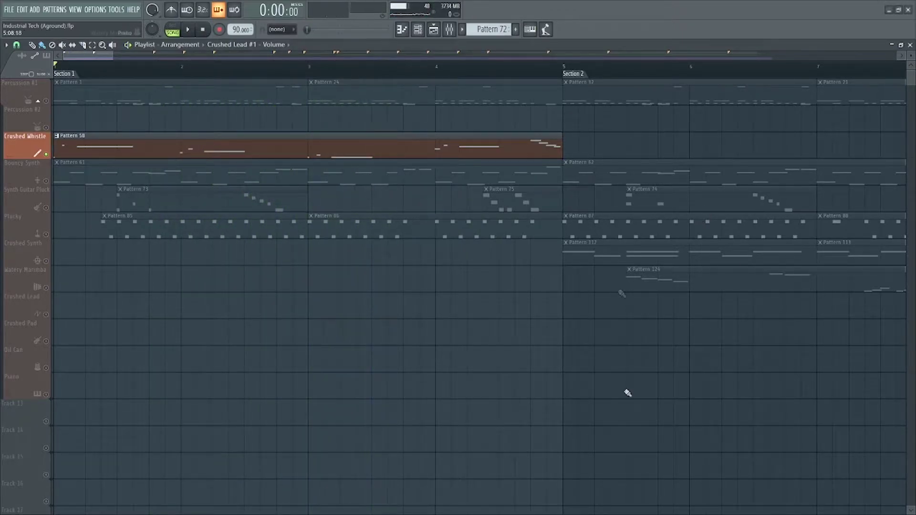
Select Section 1 as the playback range in the playlist and play it with all tracks unmuted.
{"action": "scroll", "coordinate": [620, 372], "scroll_direction": "down", "scroll_amount": 3}
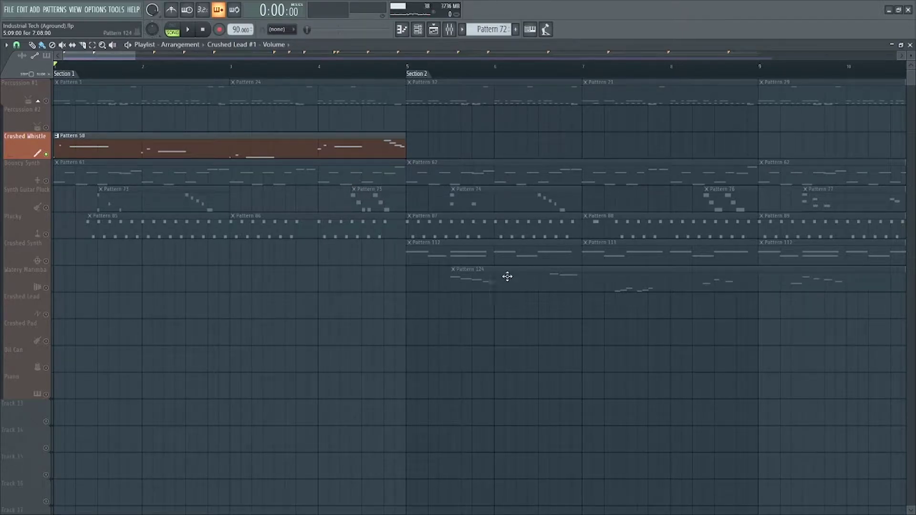
{"action": "scroll", "coordinate": [513, 276], "scroll_direction": "down", "scroll_amount": 10}
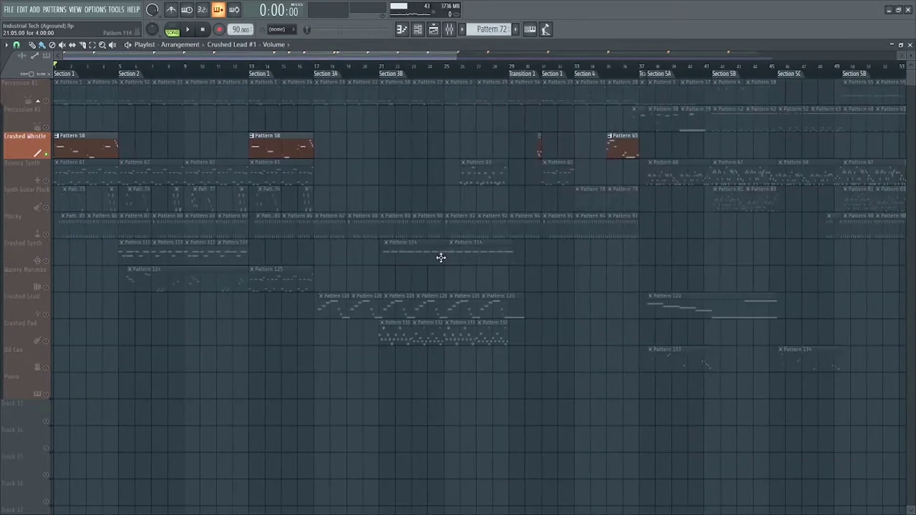
{"action": "scroll", "coordinate": [440, 257], "scroll_direction": "down", "scroll_amount": 3}
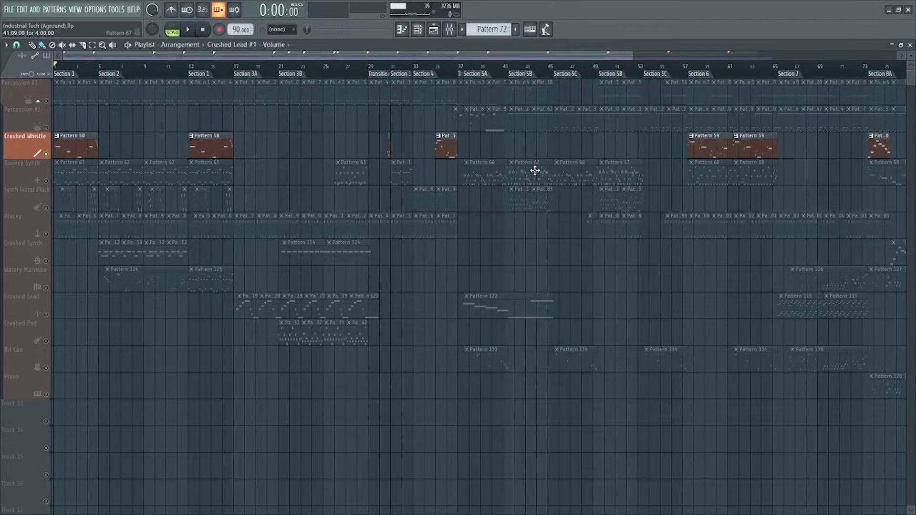
{"action": "left_click", "coordinate": [465, 68]}
{"action": "scroll", "coordinate": [509, 190], "scroll_direction": "up", "scroll_amount": 4}
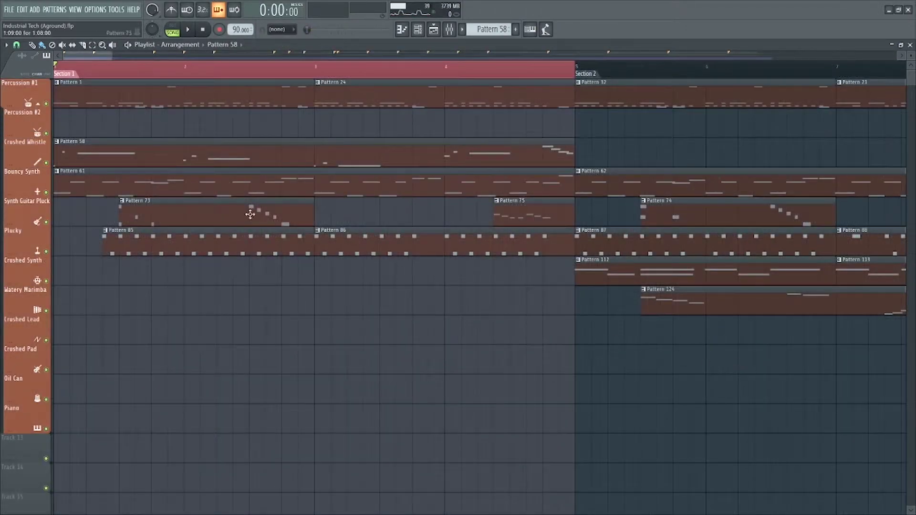
{"action": "key", "text": "space"}
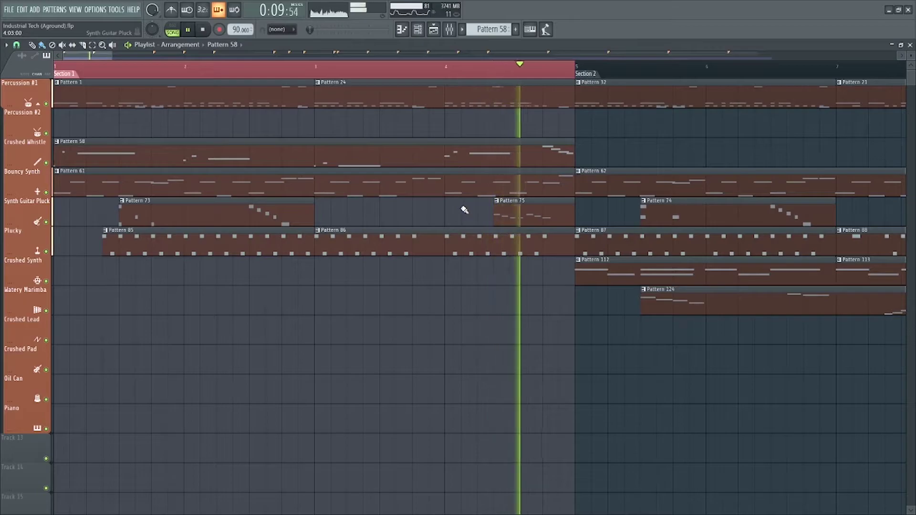
{"action": "key", "text": "space"}
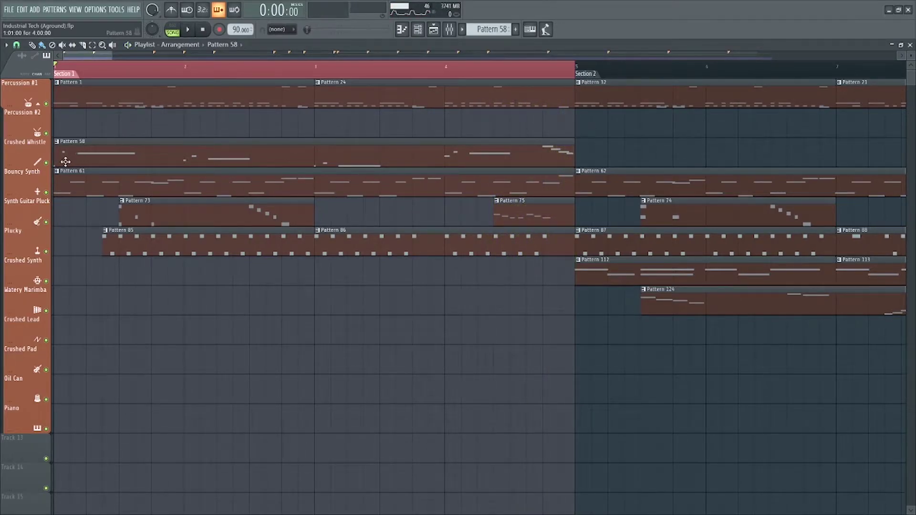
Solo the Crushed Whistle track and select the first three notes of Pattern 58 in the piano roll.
{"action": "right_click", "coordinate": [46, 162]}
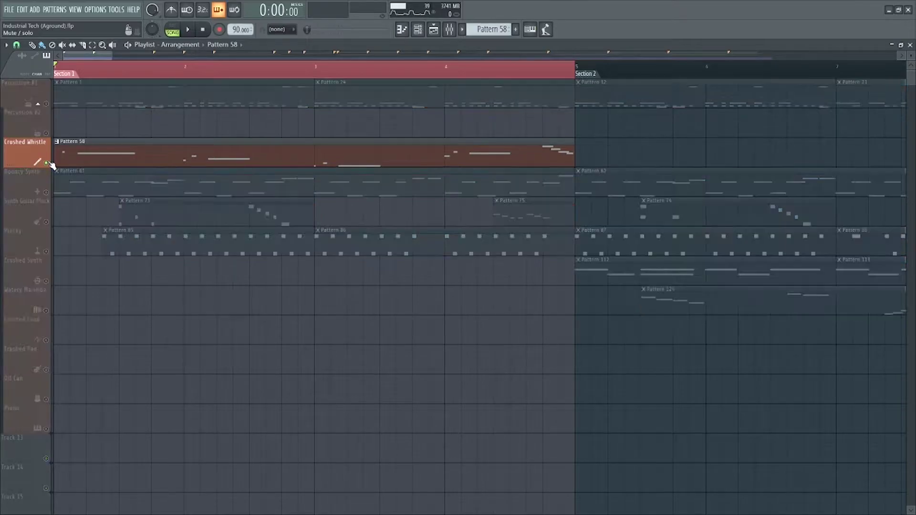
{"action": "key", "text": "F7"}
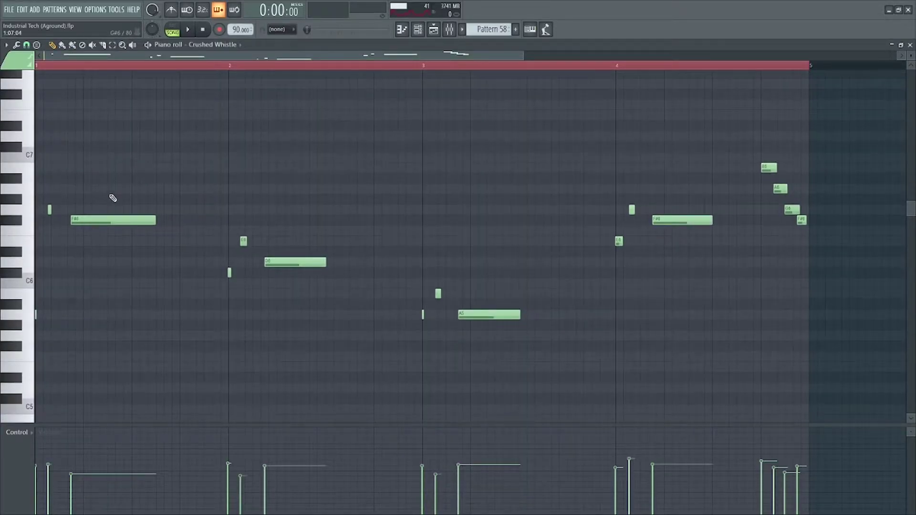
{"action": "left_click_drag", "start_coordinate": [153, 132], "coordinate": [35, 372]}
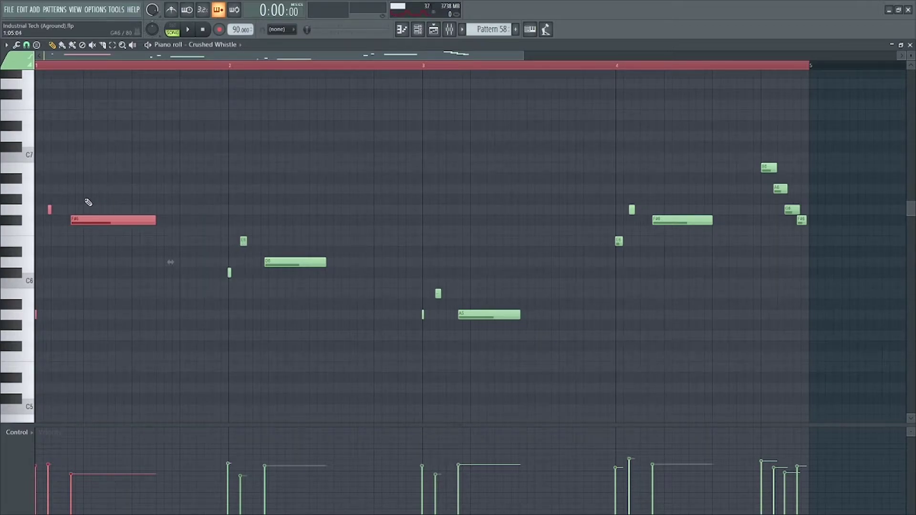
Listen to the Crushed Whistle melody in the piano roll and return to the playlist.
{"action": "key", "text": "space"}
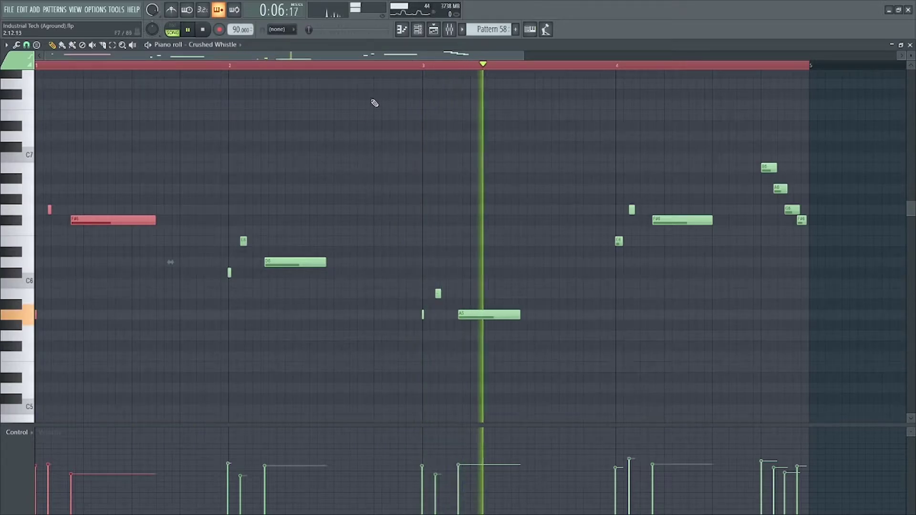
{"action": "key", "text": "space"}
{"action": "key", "text": "F7"}
{"action": "key", "text": "F6"}
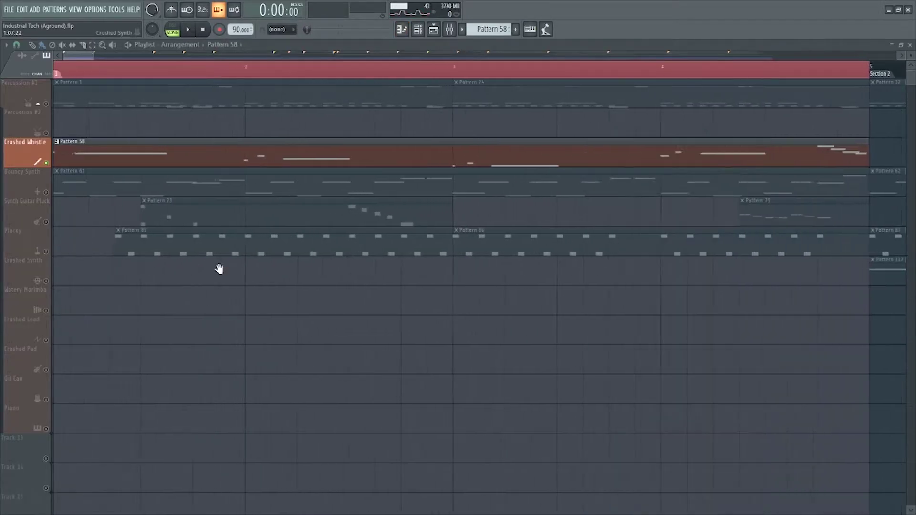
Open the Bouncy Synth's Pattern 61 in the piano roll, listen to it, and return to the playlist.
{"action": "double_click", "coordinate": [60, 191]}
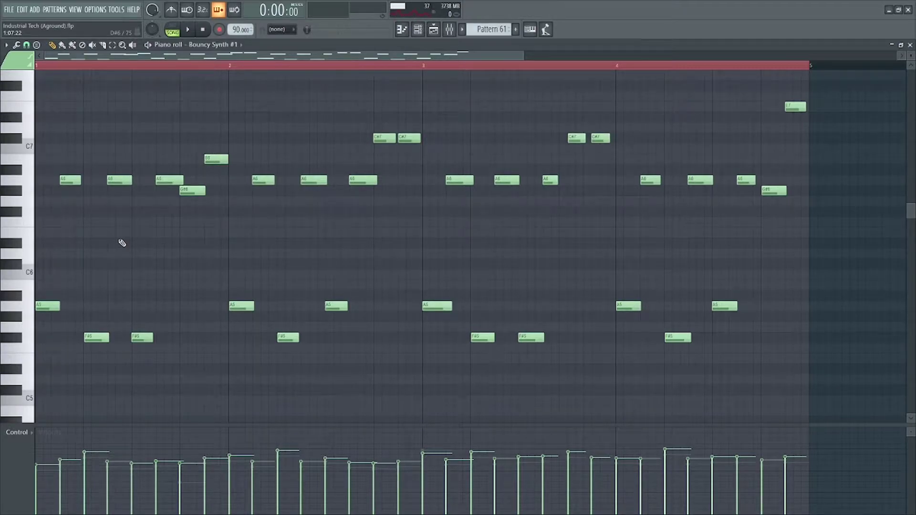
{"action": "key", "text": "space"}
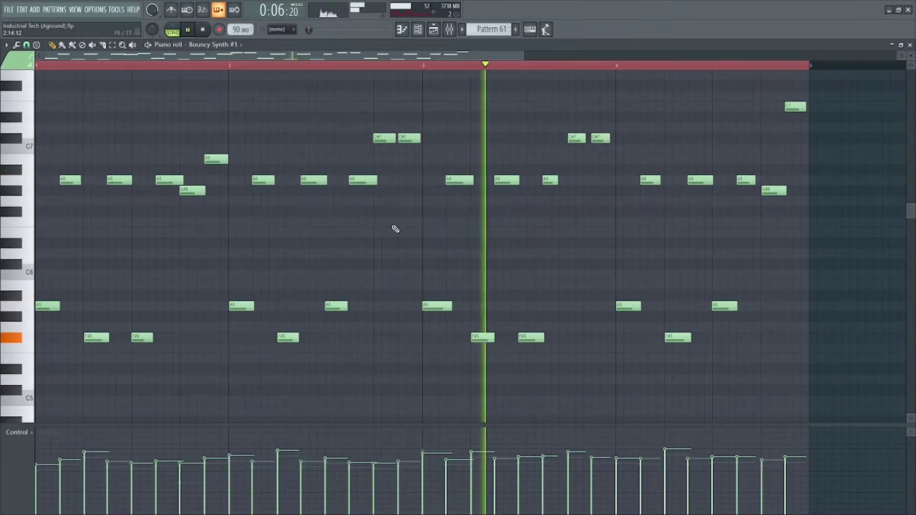
{"action": "key", "text": "space"}
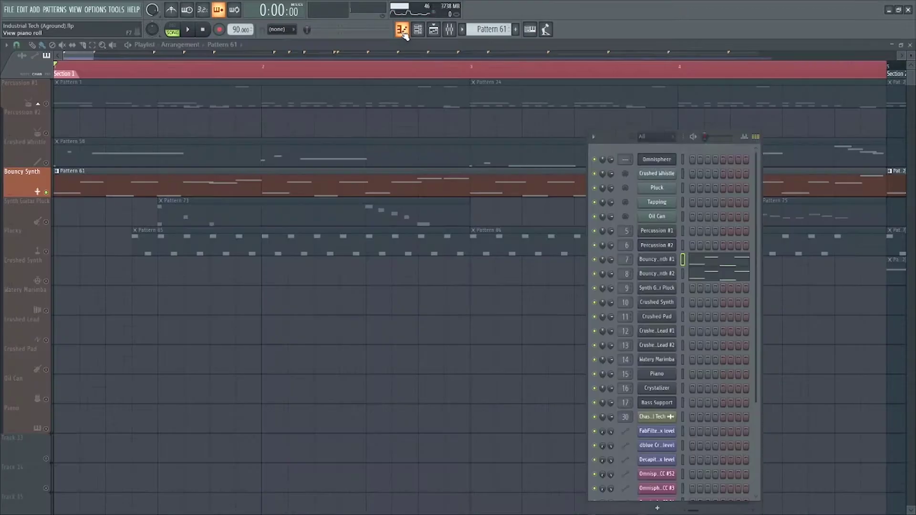
{"action": "left_click", "coordinate": [402, 29]}
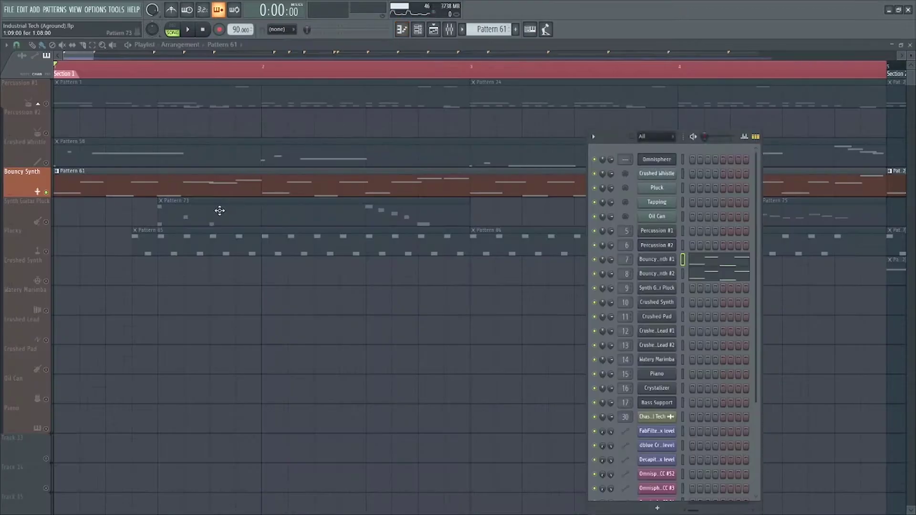
Solo the Synth Guitar Pluck track, add the Crushed Whistle track, and place the playhead shortly before Pattern 73.
{"action": "left_click", "coordinate": [49, 222]}
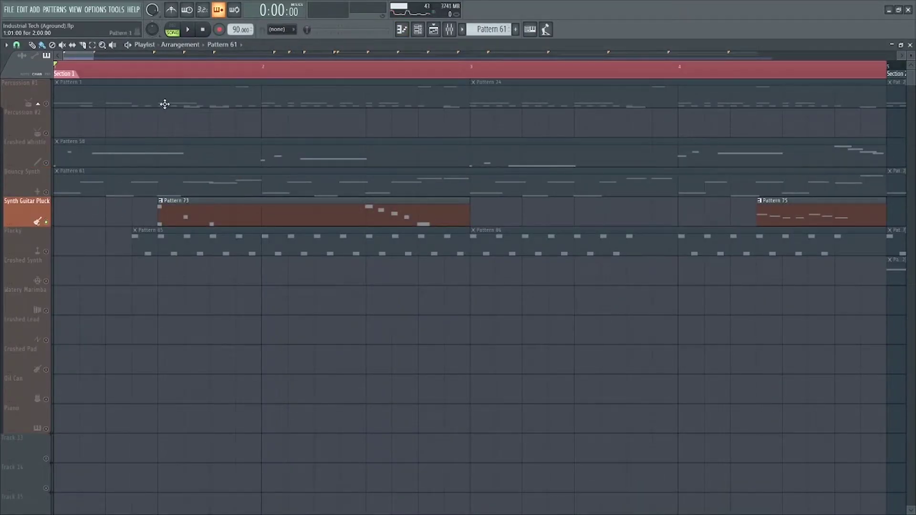
{"action": "left_click", "coordinate": [149, 70]}
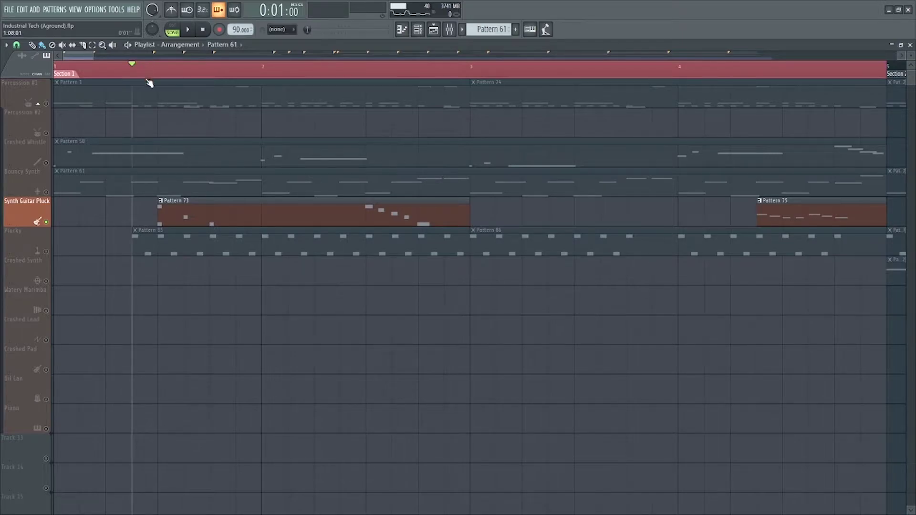
{"action": "scroll", "coordinate": [228, 284], "scroll_direction": "down", "scroll_amount": 3}
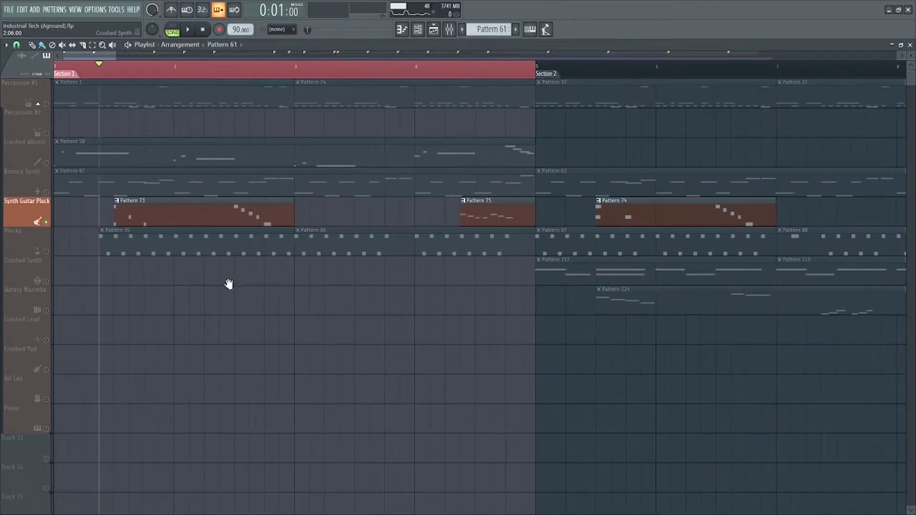
{"action": "left_click", "coordinate": [53, 165]}
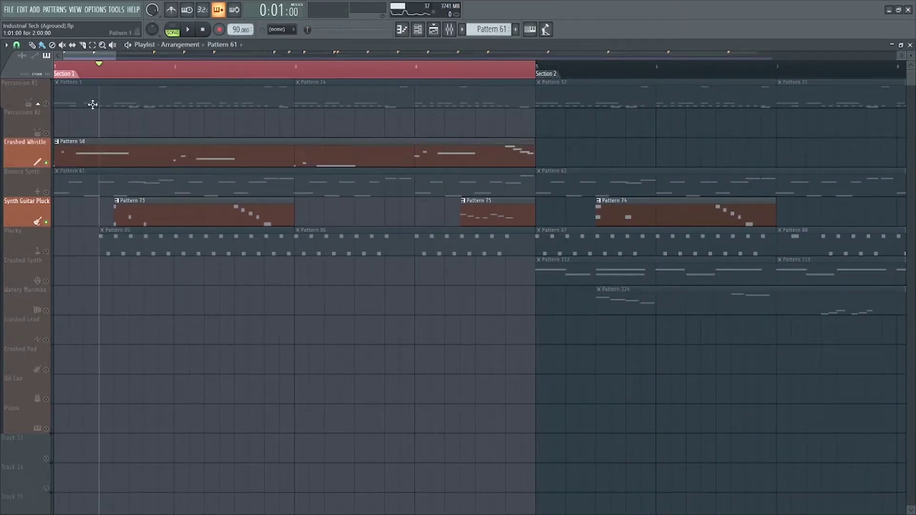
{"action": "mouse_move", "coordinate": [100, 70]}
{"action": "left_mouse_down"}
{"action": "mouse_move", "coordinate": [55, 71]}
{"action": "mouse_move", "coordinate": [113, 72]}
{"action": "mouse_move", "coordinate": [88, 80]}
{"action": "left_mouse_up"}
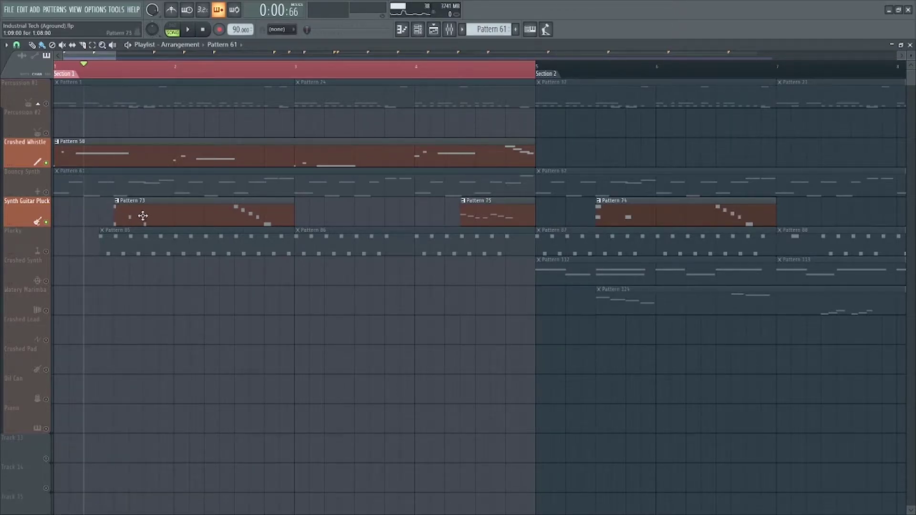
Solo only the Synth Guitar Pluck track, listen to Pattern 73 in the piano roll, and return to the playlist.
{"action": "left_click", "coordinate": [51, 223]}
{"action": "key", "text": "space"}
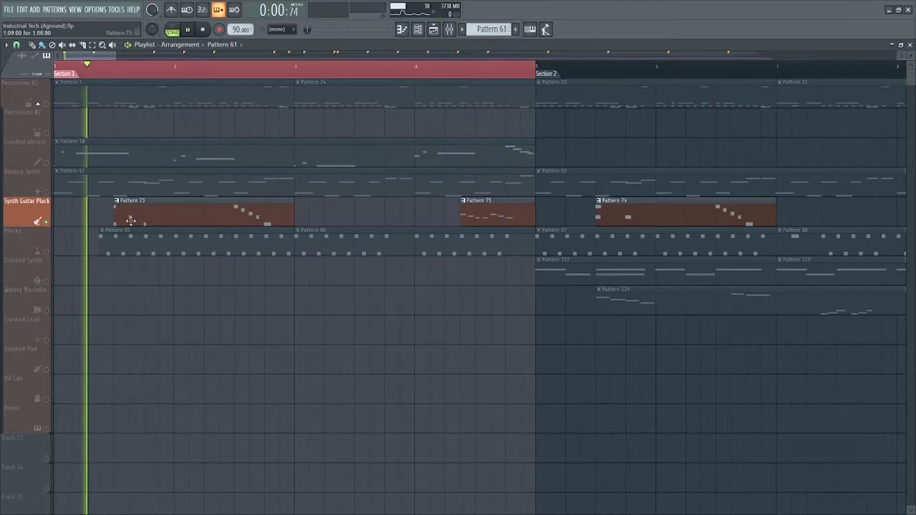
{"action": "double_click", "coordinate": [187, 214]}
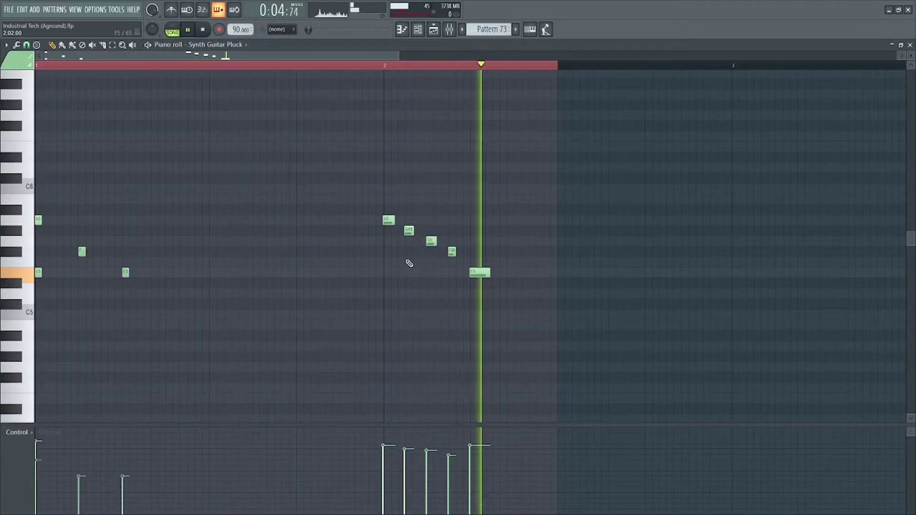
{"action": "key", "text": "space"}
{"action": "scroll", "coordinate": [519, 295], "scroll_direction": "up", "scroll_amount": 1}
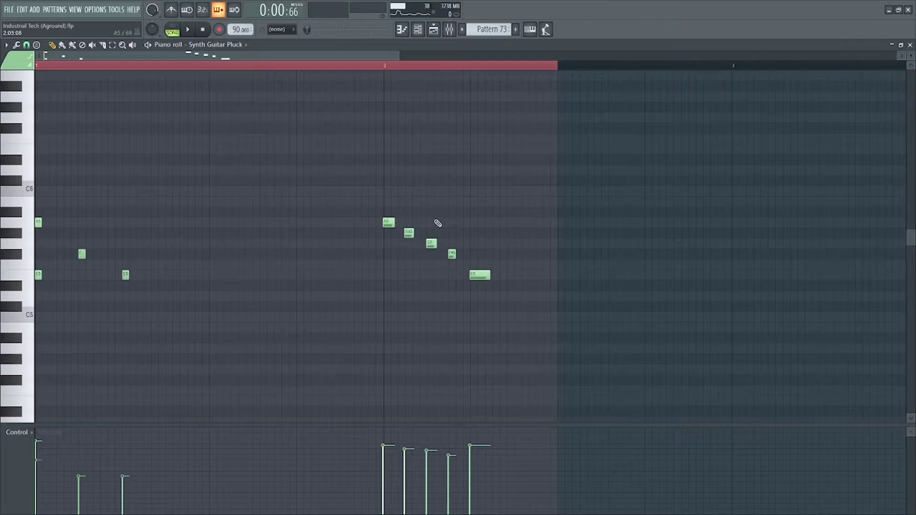
{"action": "key", "text": "F5"}
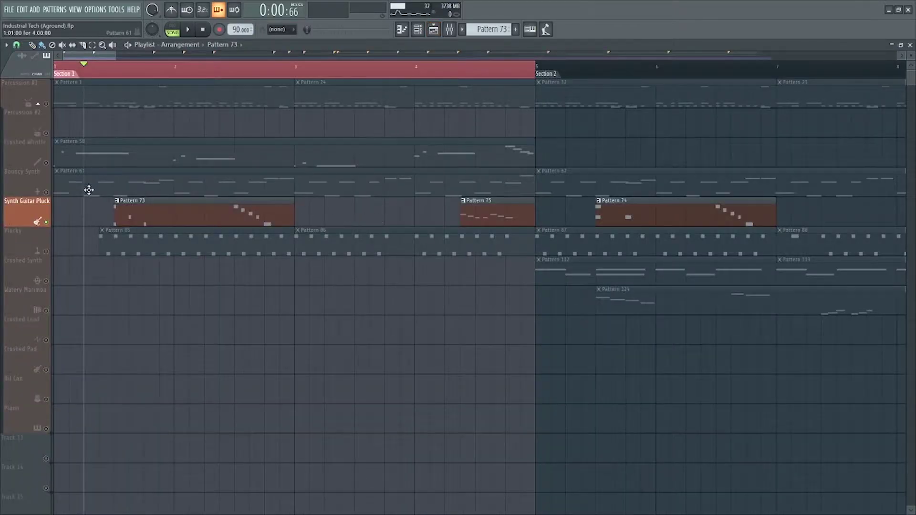
Solo the Plucky track, survey its clips across the song, and listen to Pattern 85 in the piano roll.
{"action": "left_click", "coordinate": [47, 248]}
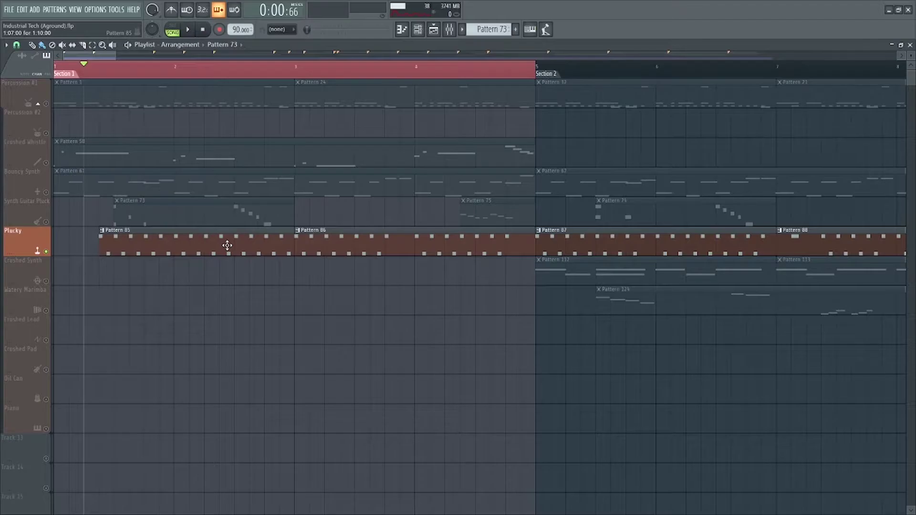
{"action": "scroll", "coordinate": [367, 263], "scroll_direction": "down", "scroll_amount": 6}
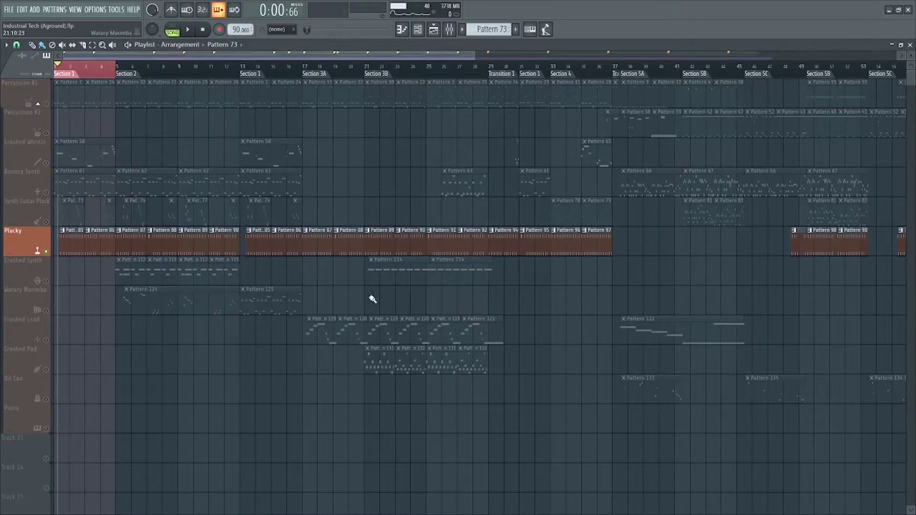
{"action": "scroll", "coordinate": [219, 300], "scroll_direction": "up", "scroll_amount": 4}
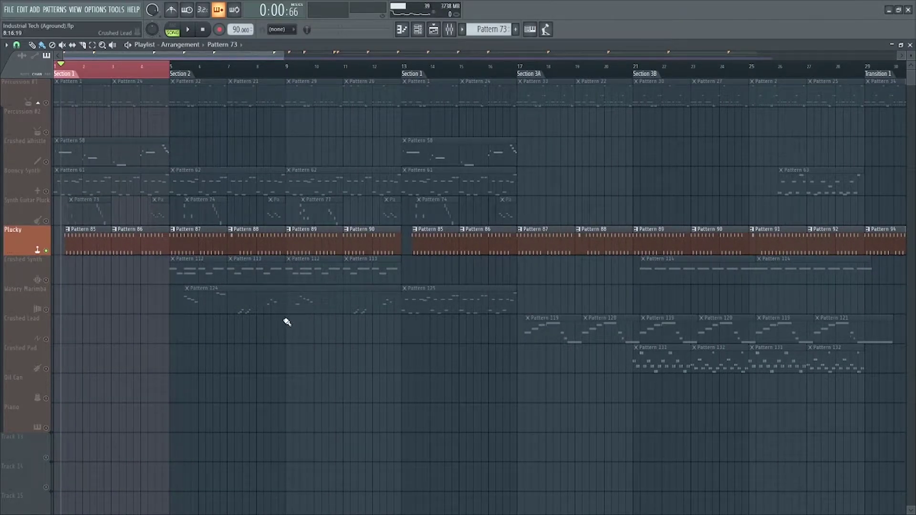
{"action": "scroll", "coordinate": [288, 322], "scroll_direction": "up", "scroll_amount": 5}
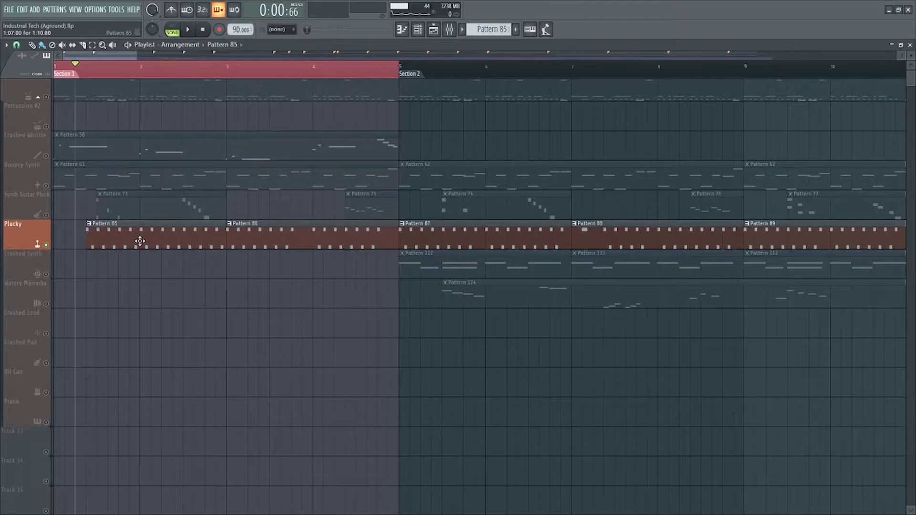
{"action": "double_click", "coordinate": [140, 241]}
{"action": "scroll", "coordinate": [81, 260], "scroll_direction": "up", "scroll_amount": 3}
{"action": "key", "text": "space"}
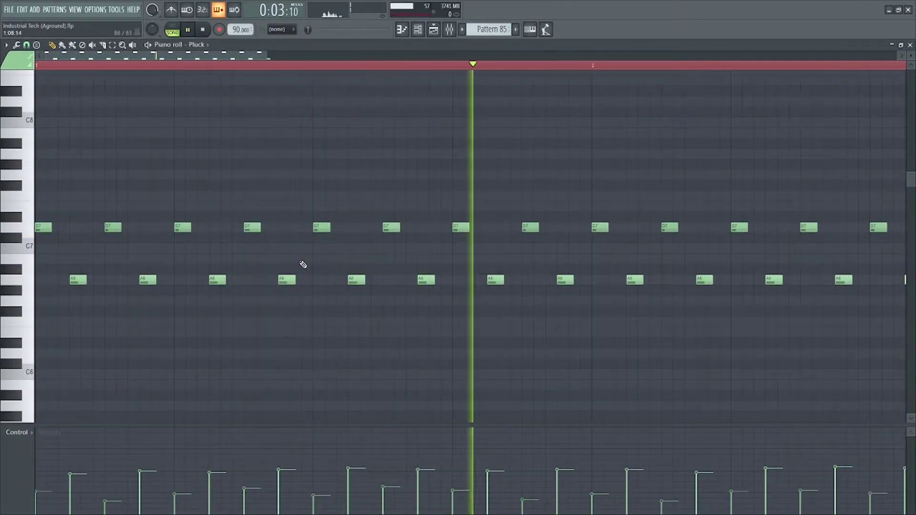
{"action": "key", "text": "space"}
{"action": "key", "text": "F5"}
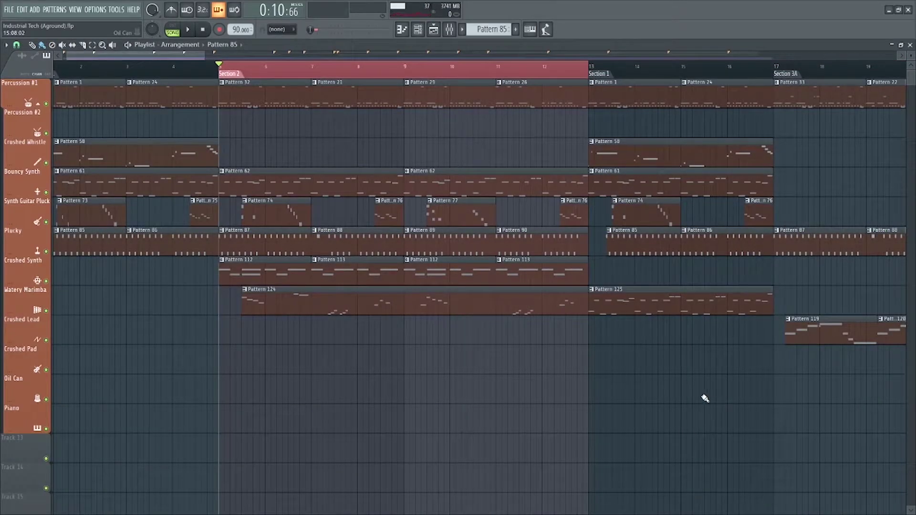
Play Section 2 in the playlist with all tracks unmuted.
{"action": "scroll", "coordinate": [266, 310], "scroll_direction": "up", "scroll_amount": 4}
{"action": "key", "text": "space"}
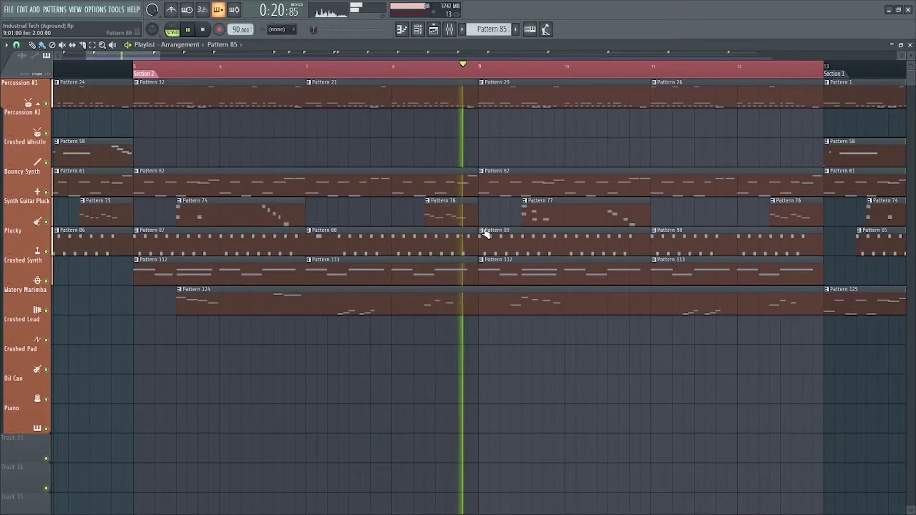
{"action": "left_click_drag", "start_coordinate": [594, 217], "coordinate": [565, 220]}
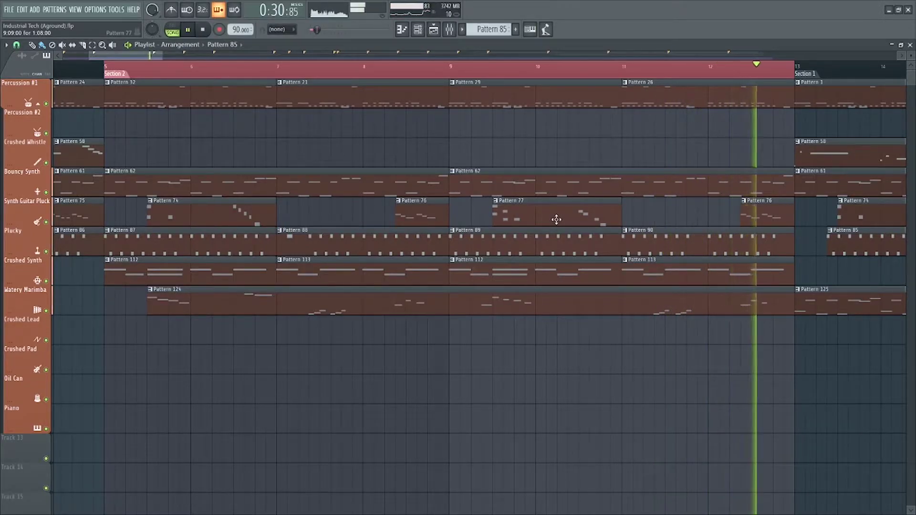
{"action": "key", "text": "space"}
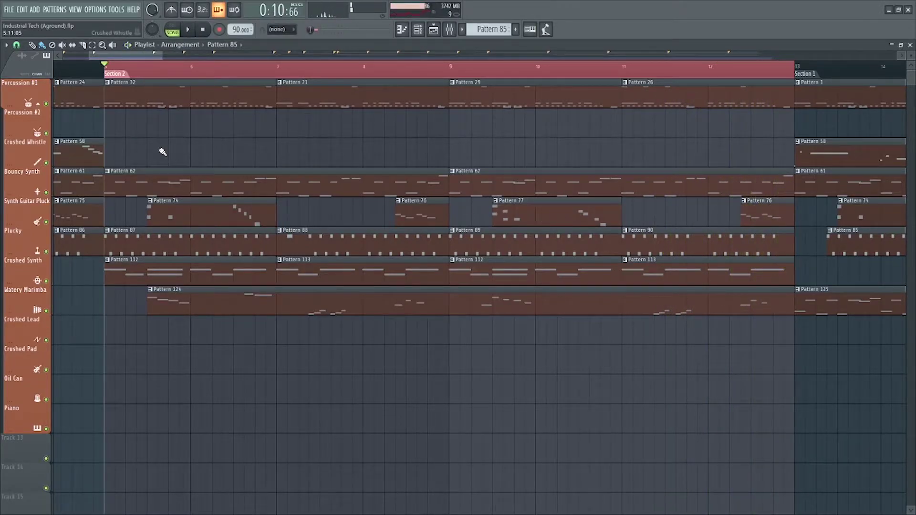
Open Percussion #1's Pattern 32 in the piano roll and select its row of C4 notes.
{"action": "scroll", "coordinate": [186, 143], "scroll_direction": "left", "scroll_amount": 3}
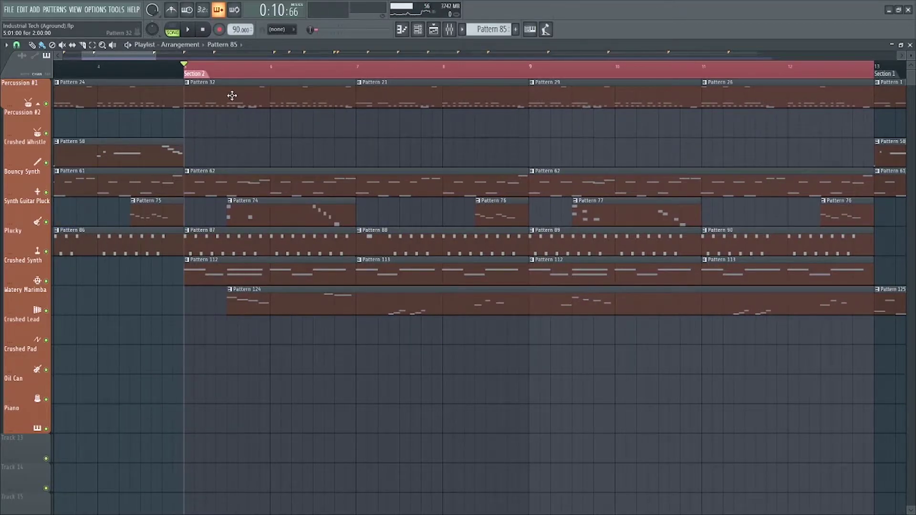
{"action": "double_click", "coordinate": [232, 95]}
{"action": "scroll", "coordinate": [346, 164], "scroll_direction": "down", "scroll_amount": 1}
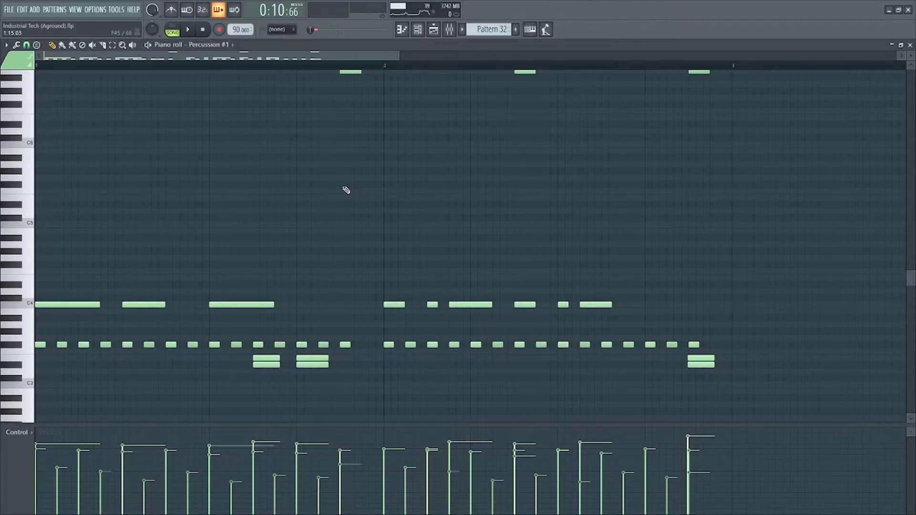
{"action": "scroll", "coordinate": [260, 241], "scroll_direction": "down", "scroll_amount": 3}
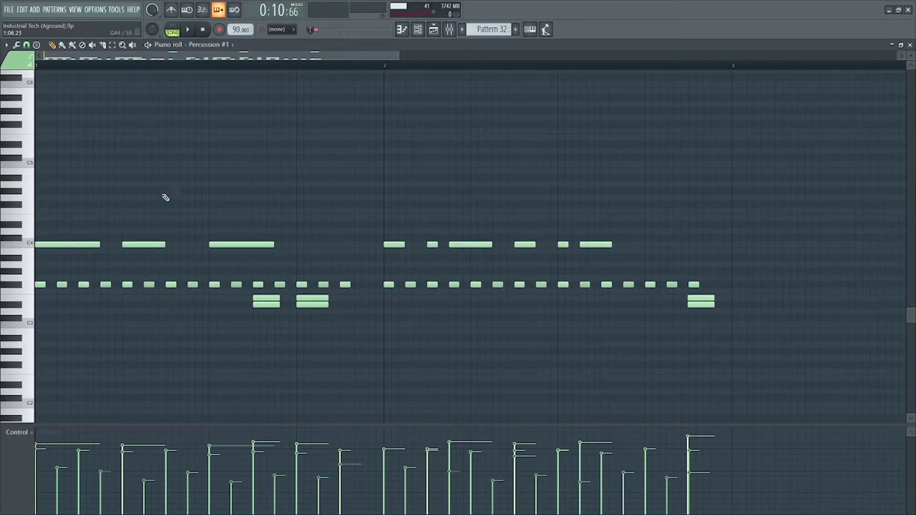
{"action": "scroll", "coordinate": [86, 263], "scroll_direction": "up", "scroll_amount": 1}
{"action": "left_click_drag", "start_coordinate": [639, 228], "coordinate": [45, 280]}
Switch playback to pattern mode, listen to Pattern 32, and clear the note selection.
{"action": "key", "text": "space"}
{"action": "left_click", "coordinate": [172, 29]}
{"action": "key", "text": "space"}
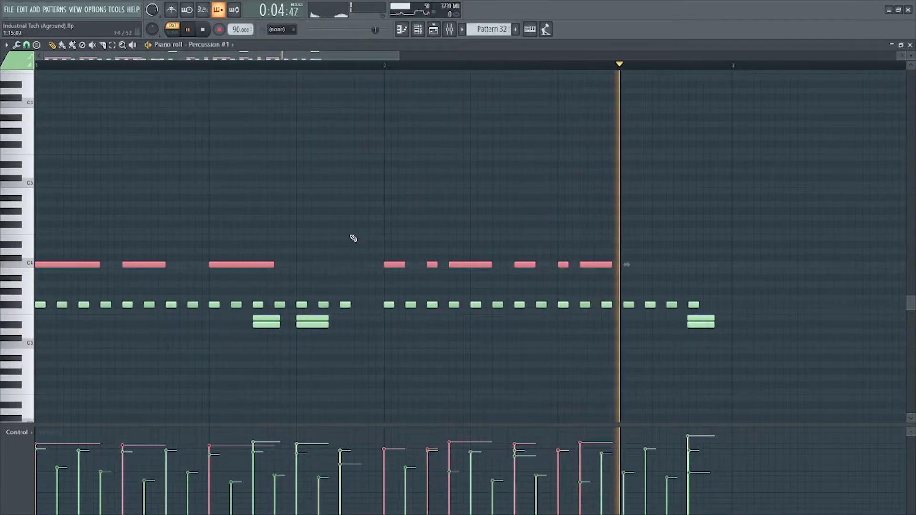
{"action": "key", "text": "space"}
{"action": "key", "text": "ctrl+d"}
Select the row of short repeated notes below C4 in Pattern 32 and return to the playlist.
{"action": "scroll", "coordinate": [519, 301], "scroll_direction": "up", "scroll_amount": 1}
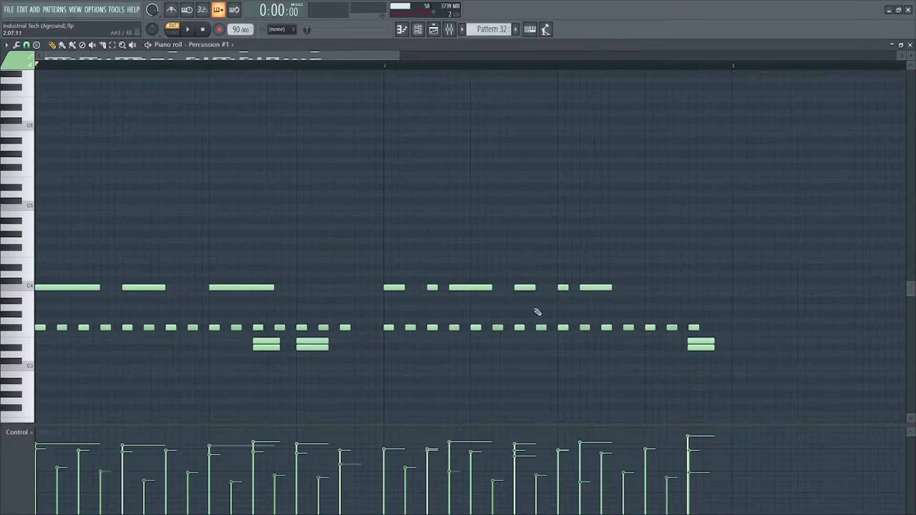
{"action": "left_click_drag", "start_coordinate": [722, 319], "coordinate": [37, 330]}
{"action": "key", "text": "F5"}
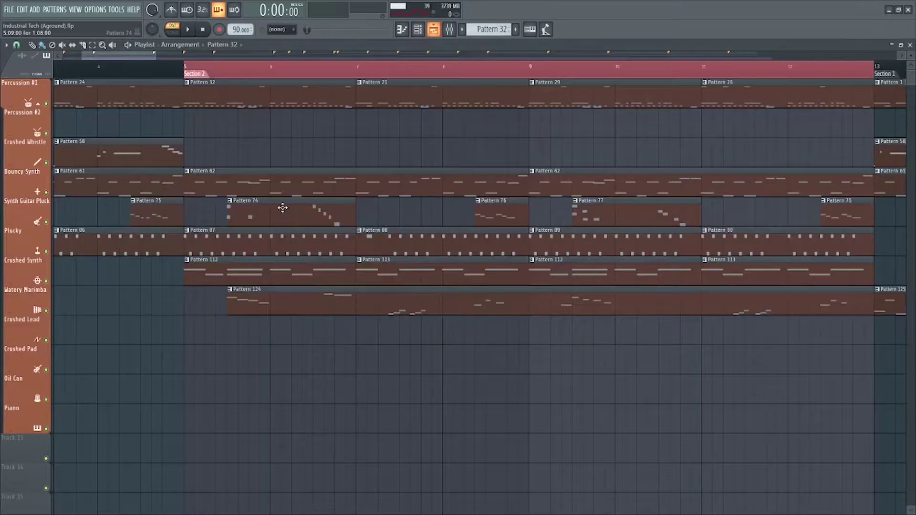
Isolate the Plucky and Percussion #1 tracks and play them from near the start of Section 2 in song mode.
{"action": "right_click", "coordinate": [45, 251]}
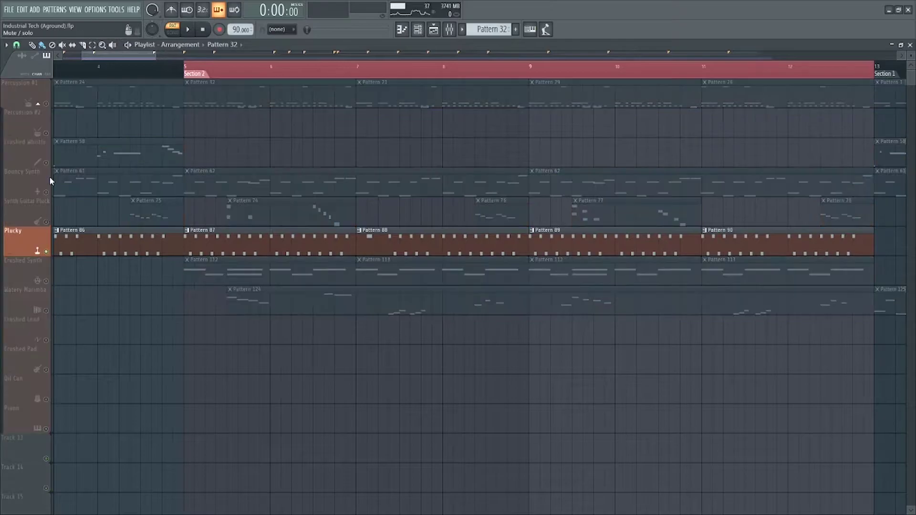
{"action": "left_click", "coordinate": [46, 103]}
{"action": "left_click", "coordinate": [193, 67]}
{"action": "key", "text": "space"}
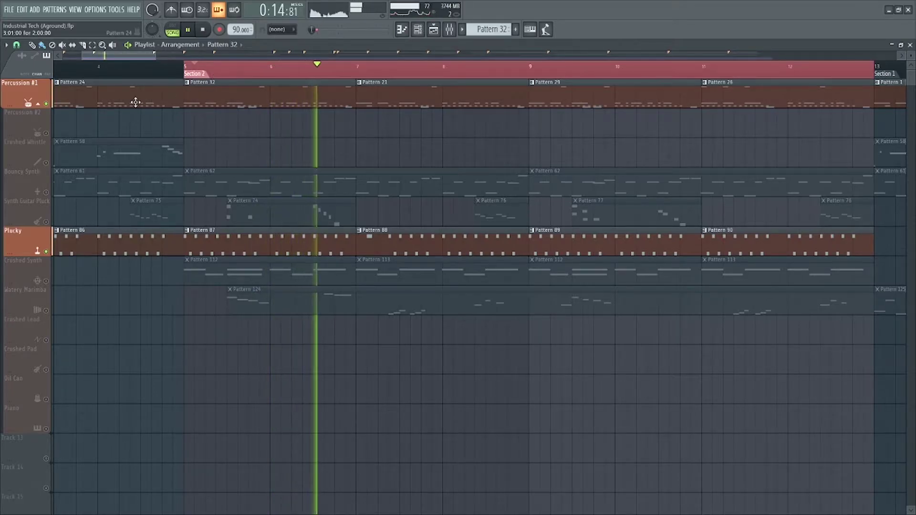
{"action": "key", "text": "space"}
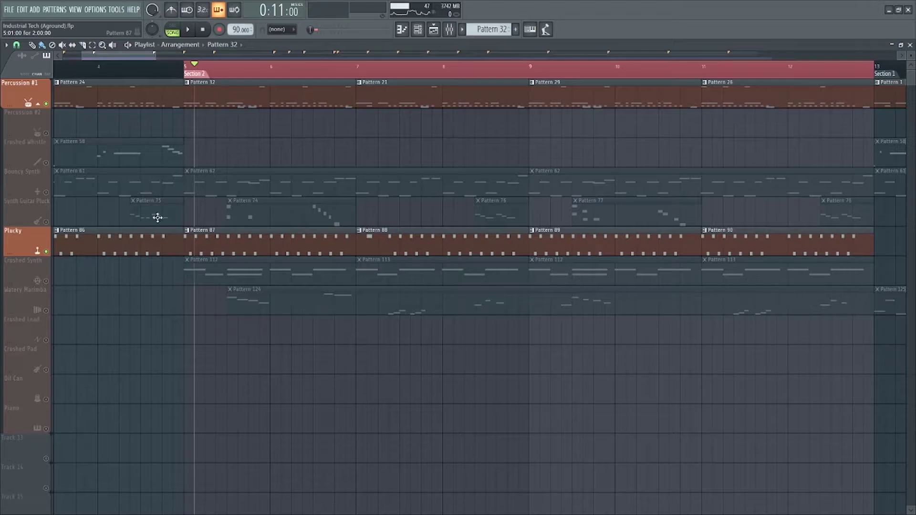
Solo the Percussion #1 track and listen to Pattern 32's high notes near C7 in the piano roll.
{"action": "left_click", "coordinate": [49, 105]}
{"action": "double_click", "coordinate": [205, 93]}
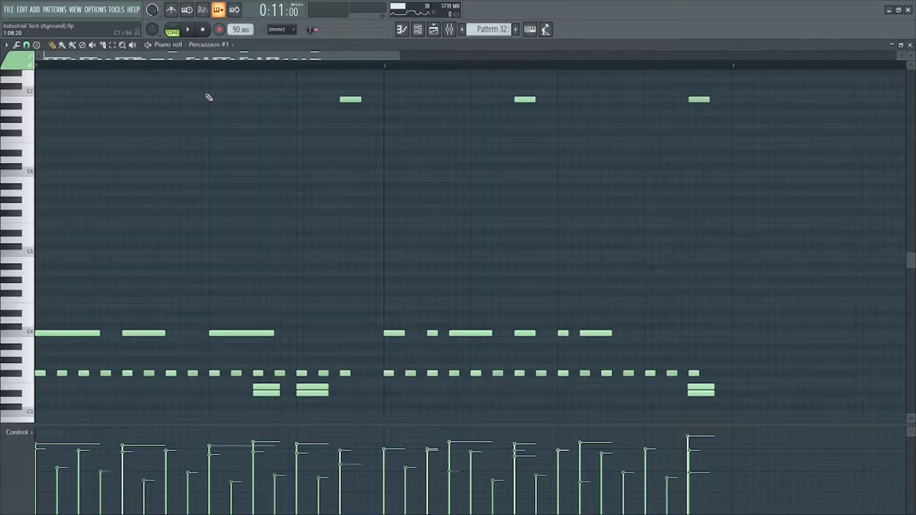
{"action": "scroll", "coordinate": [394, 159], "scroll_direction": "down", "scroll_amount": 2}
{"action": "scroll", "coordinate": [351, 167], "scroll_direction": "up", "scroll_amount": 4}
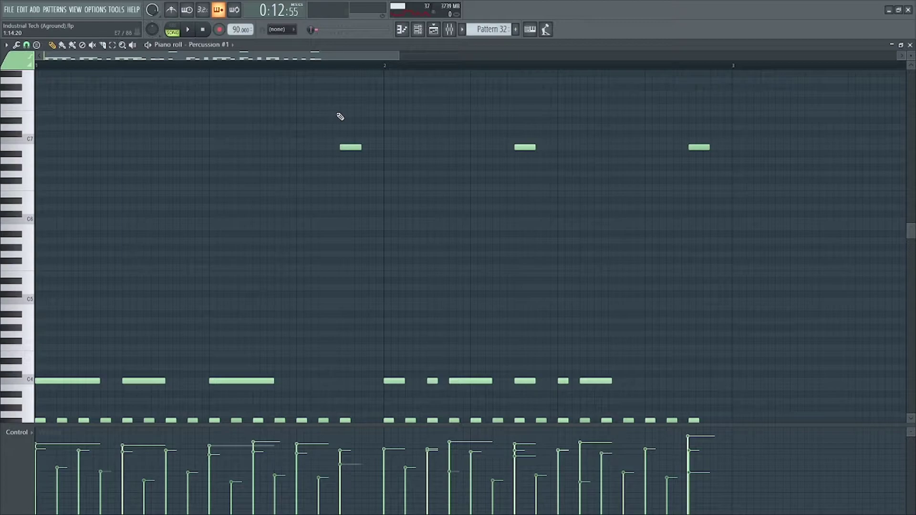
{"action": "key", "text": "space"}
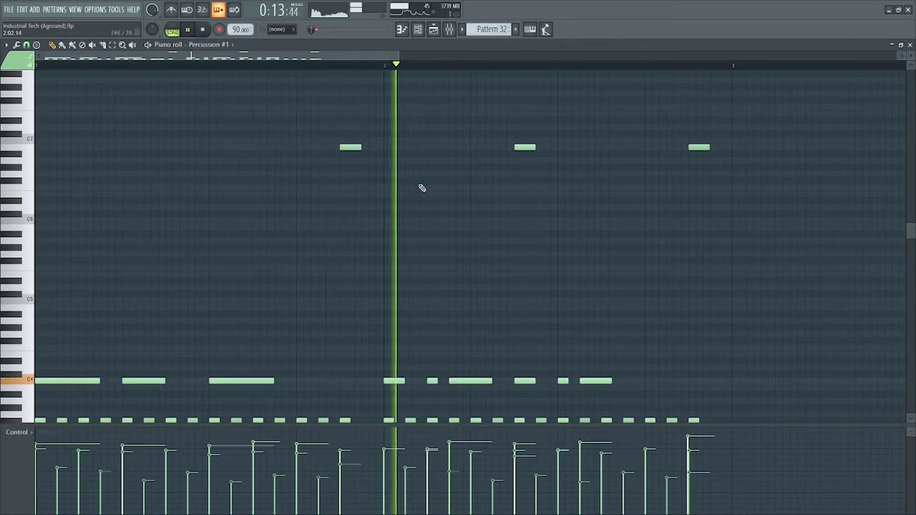
{"action": "key", "text": "space"}
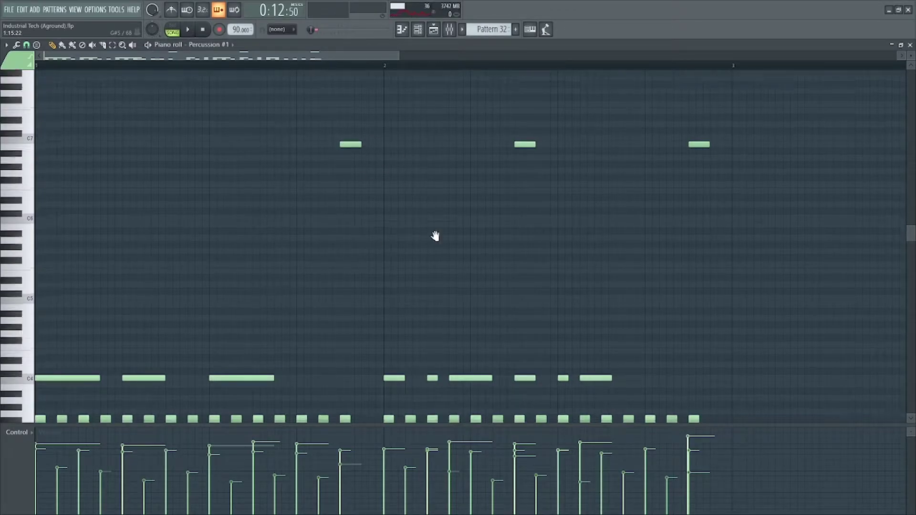
Look over Pattern 32's Percussion #1 notes from C7 down to below C4 and return to the playlist.
{"action": "scroll", "coordinate": [412, 203], "scroll_direction": "down", "scroll_amount": 1}
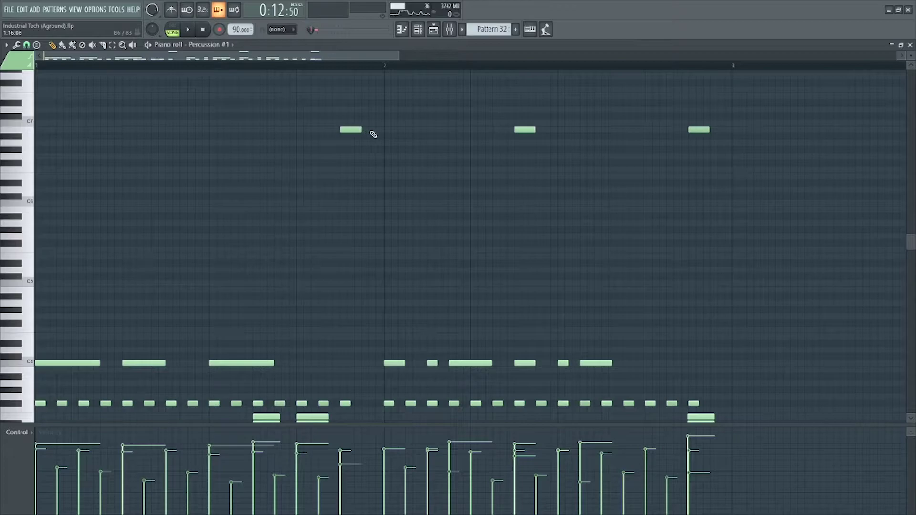
{"action": "scroll", "coordinate": [451, 207], "scroll_direction": "up", "scroll_amount": 1}
{"action": "scroll", "coordinate": [462, 178], "scroll_direction": "down", "scroll_amount": 3}
{"action": "key", "text": "F5"}
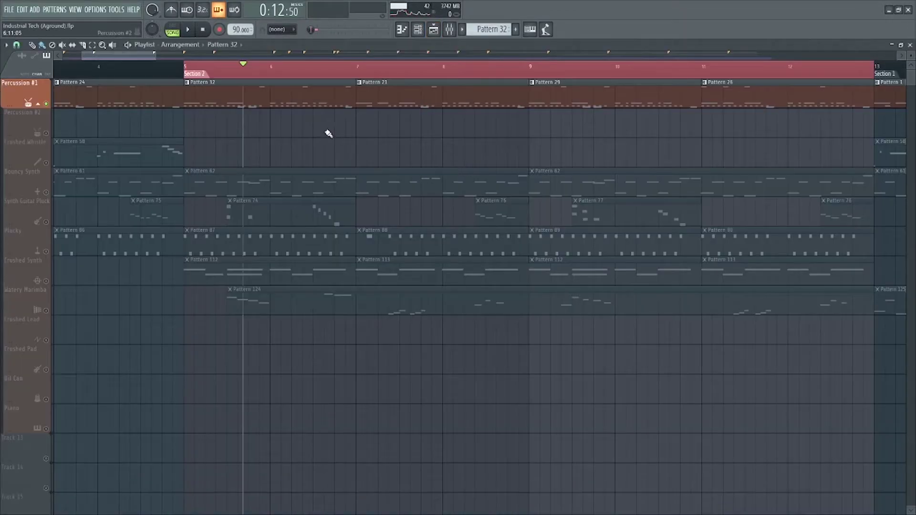
Reopen Pattern 32, select the stacked low notes between C3 and the short repeated row, and play the passage.
{"action": "double_click", "coordinate": [286, 93]}
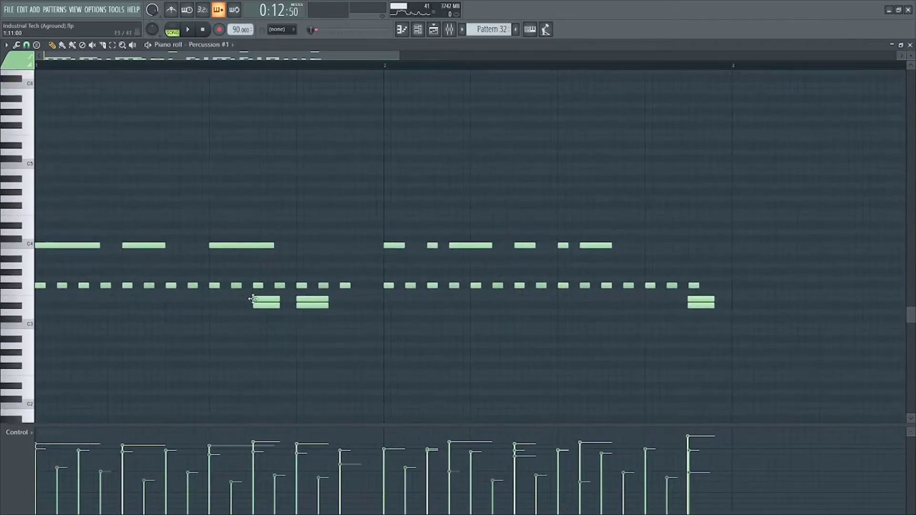
{"action": "left_click_drag", "start_coordinate": [739, 289], "coordinate": [262, 313]}
{"action": "scroll", "coordinate": [391, 201], "scroll_direction": "up", "scroll_amount": 1}
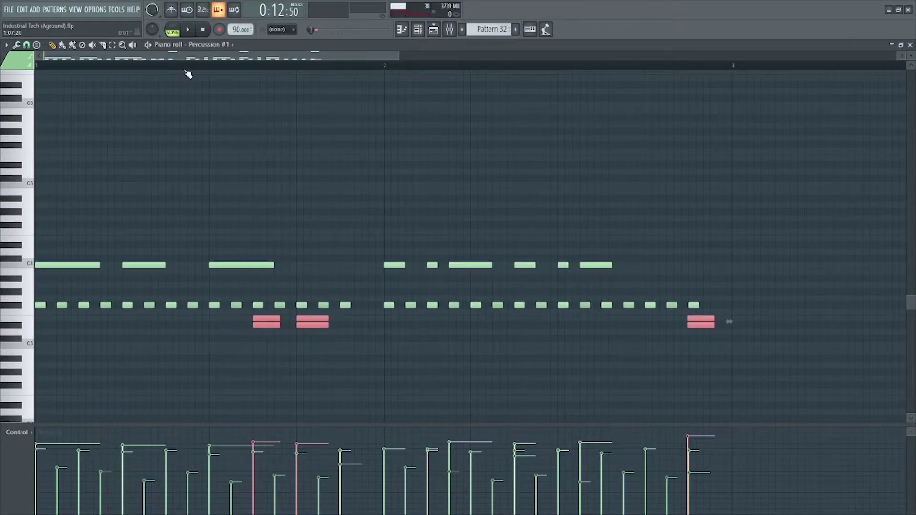
{"action": "key", "text": "space"}
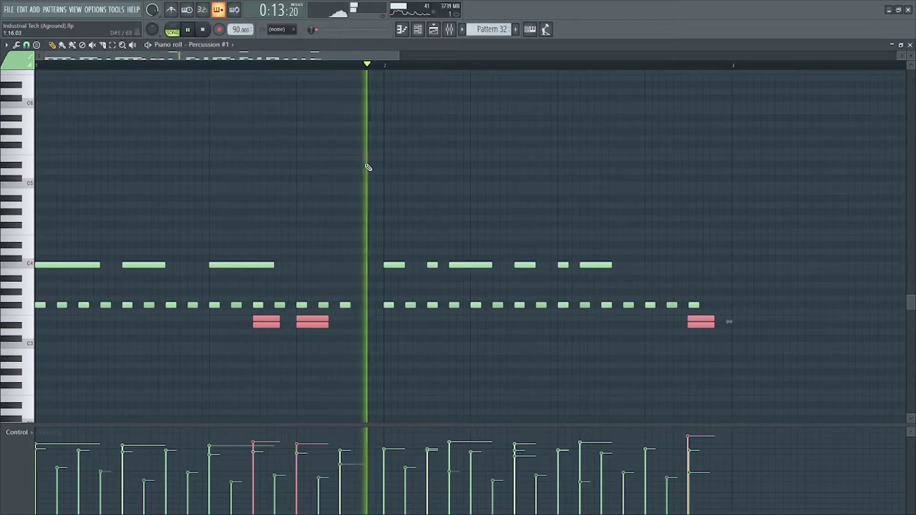
{"action": "key", "text": "space"}
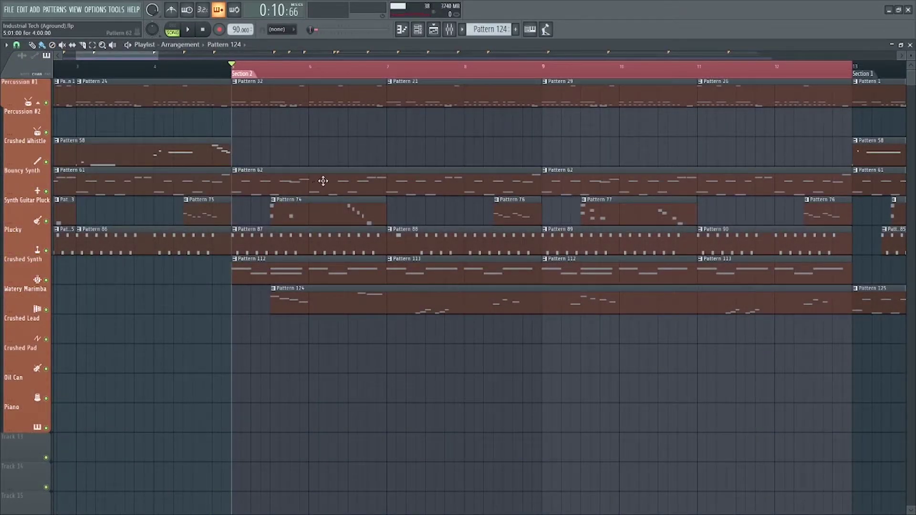
Solo the Watery Marimba track and play Pattern 124 from its start in the piano roll.
{"action": "right_click", "coordinate": [46, 191]}
{"action": "right_click", "coordinate": [46, 191]}
{"action": "right_click", "coordinate": [46, 310]}
{"action": "left_click", "coordinate": [272, 71]}
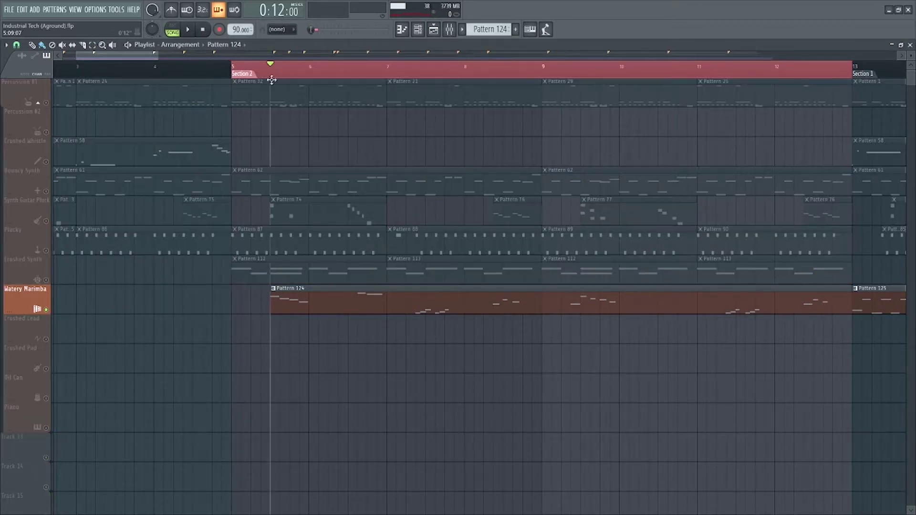
{"action": "double_click", "coordinate": [286, 292]}
{"action": "key", "text": "space"}
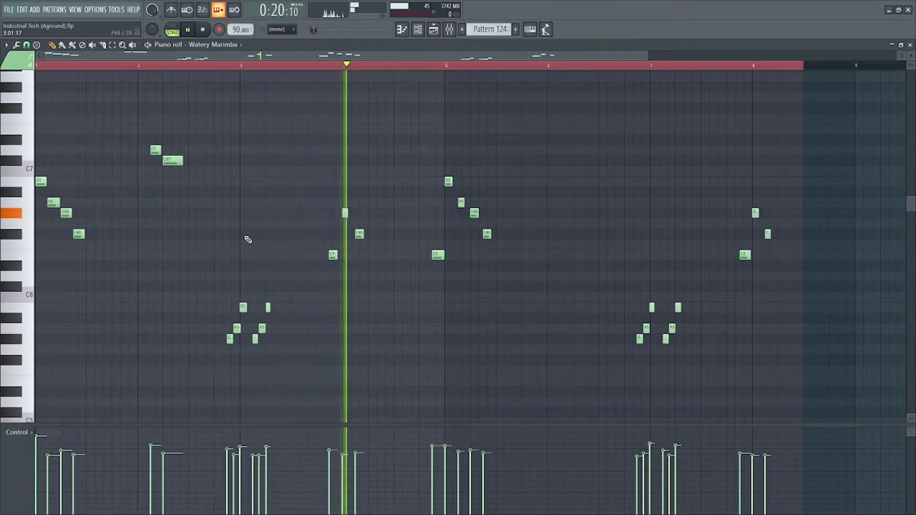
{"action": "key", "text": "space"}
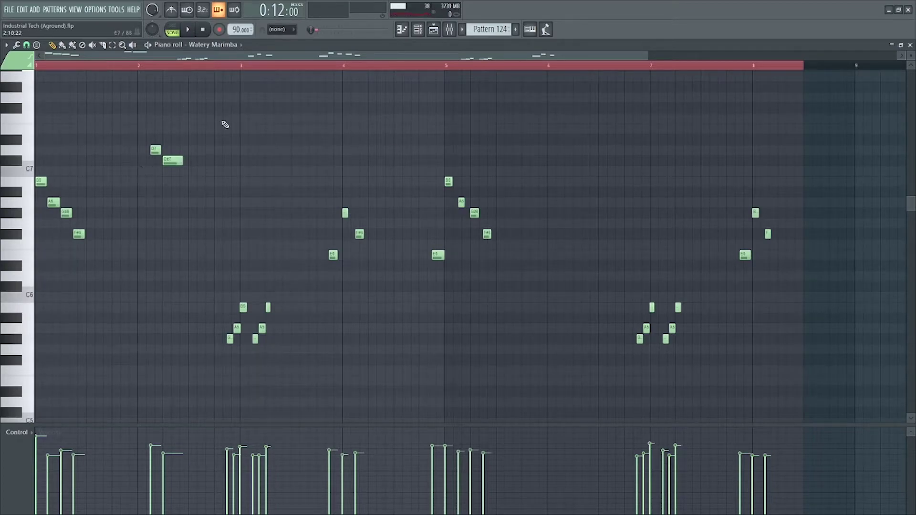
Replay the opening notes of Pattern 124 and return to the playlist.
{"action": "key", "text": "space"}
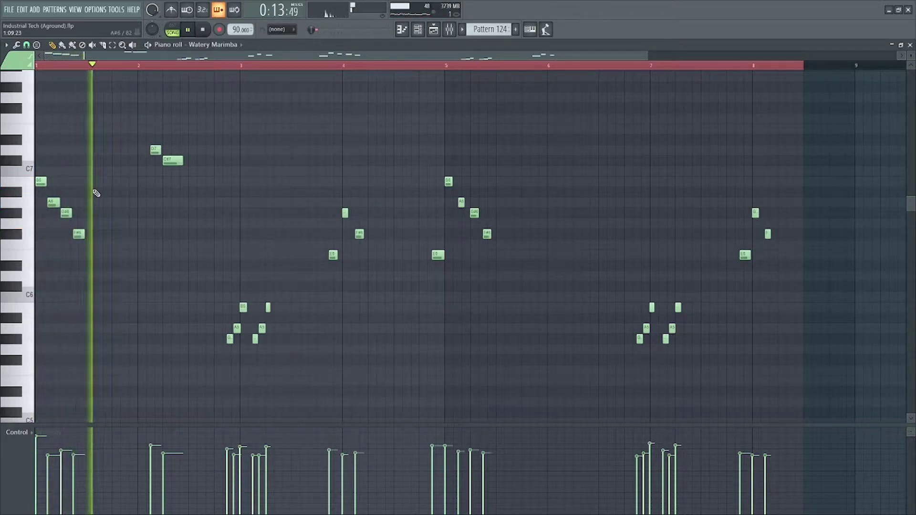
{"action": "key", "text": "space"}
{"action": "key", "text": "F5"}
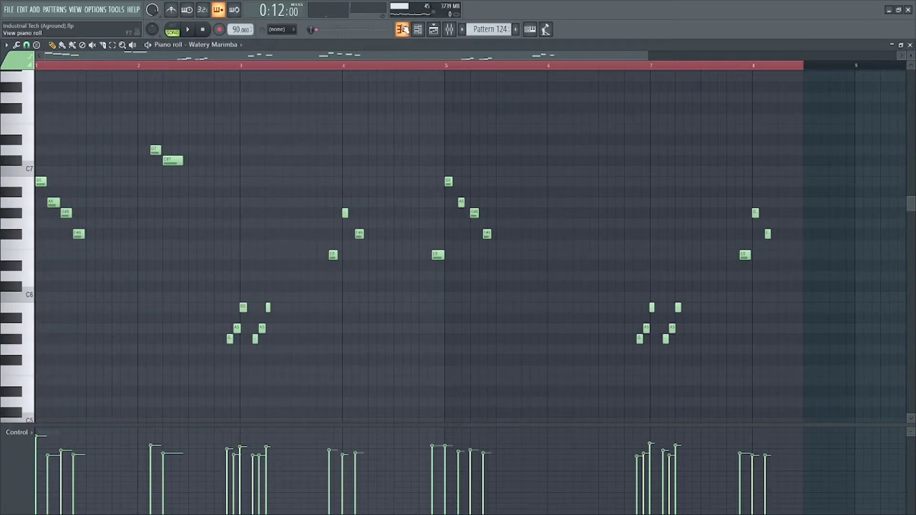
{"action": "scroll", "coordinate": [506, 334], "scroll_direction": "down", "scroll_amount": 2}
{"action": "key", "text": "F6"}
{"action": "scroll", "coordinate": [328, 367], "scroll_direction": "right", "scroll_amount": 4}
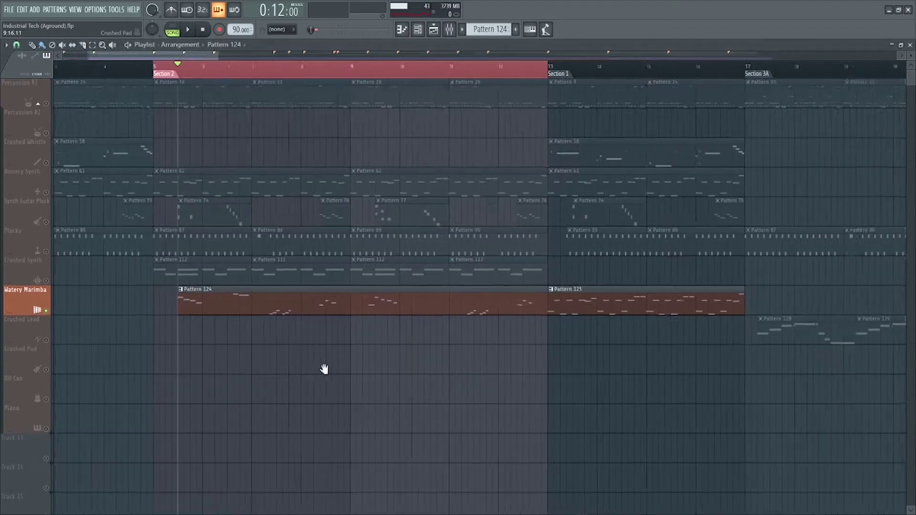
Select the repeated Section 1 at bar 13 and compare it with the opening section in the arrangement.
{"action": "left_click", "coordinate": [493, 75]}
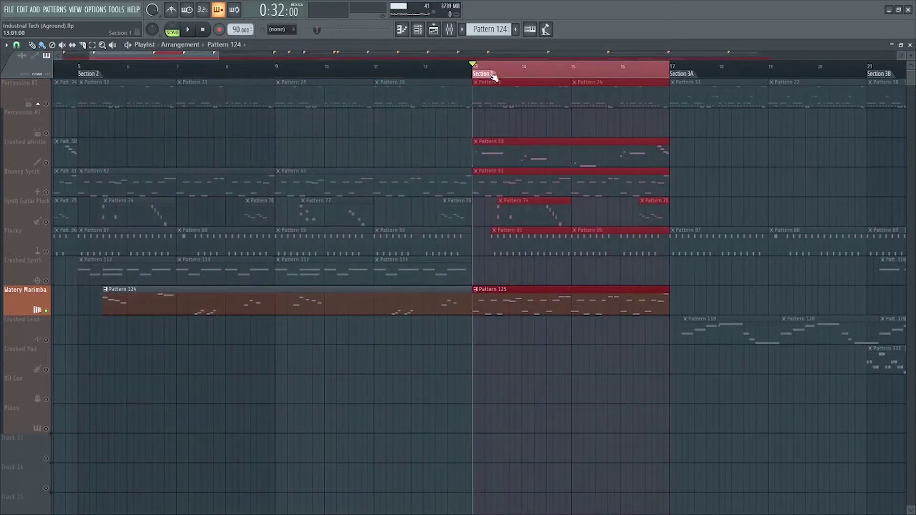
{"action": "scroll", "coordinate": [496, 205], "scroll_direction": "right", "scroll_amount": 2}
{"action": "scroll", "coordinate": [302, 178], "scroll_direction": "down", "scroll_amount": 3}
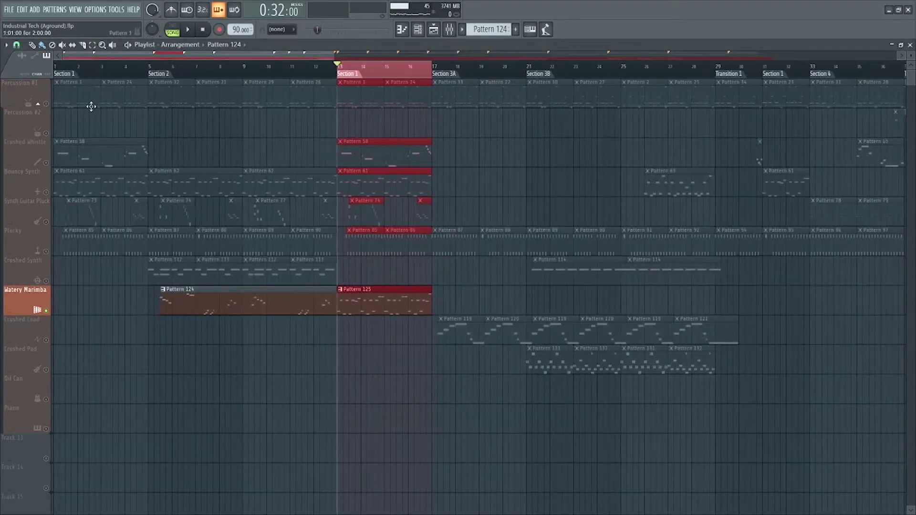
{"action": "scroll", "coordinate": [434, 122], "scroll_direction": "up", "scroll_amount": 4}
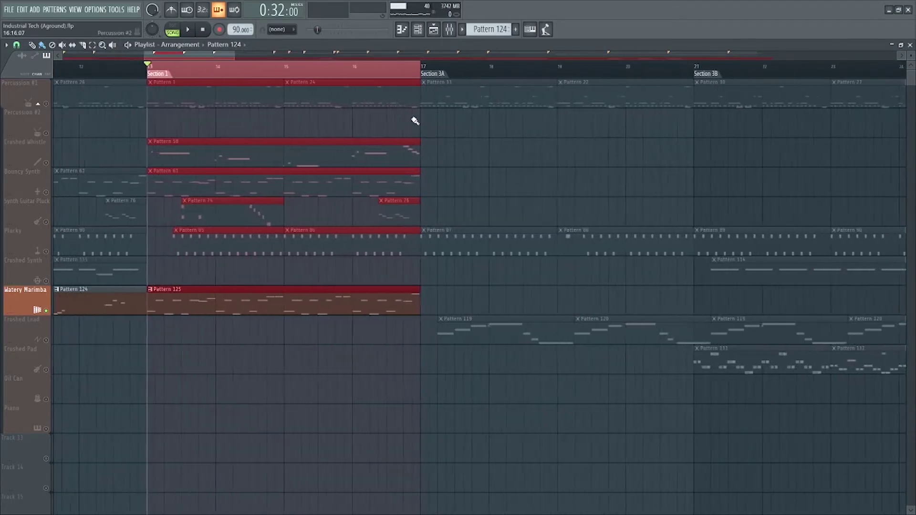
Move to Section 3A at bar 17 and play through into Section 3B with all tracks audible.
{"action": "left_click", "coordinate": [442, 77]}
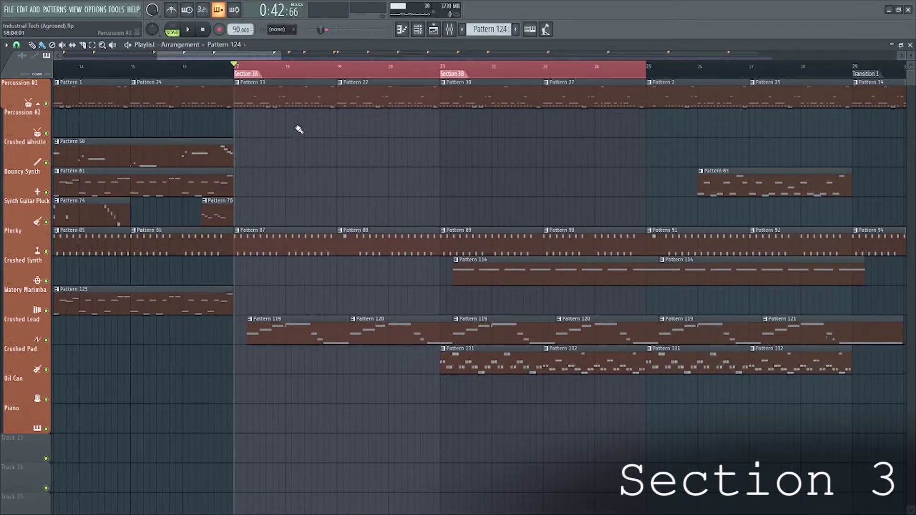
{"action": "key", "text": "space"}
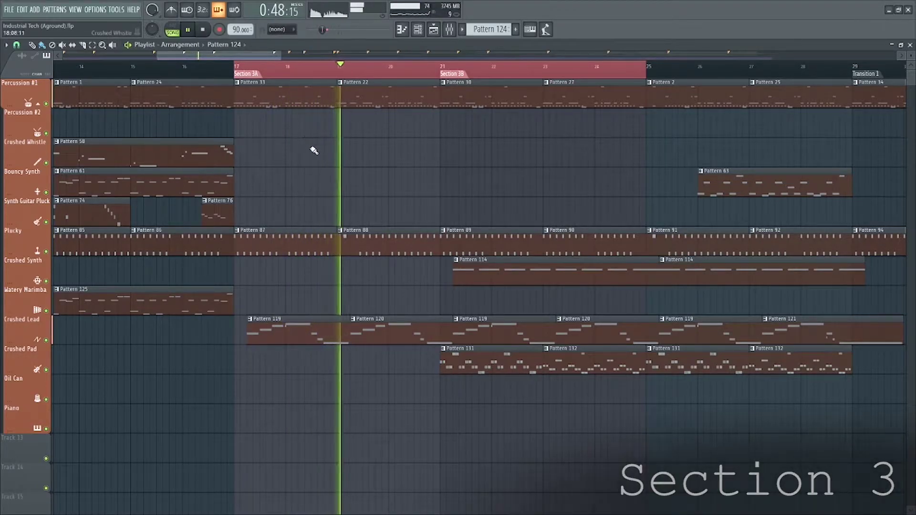
{"action": "scroll", "coordinate": [404, 304], "scroll_direction": "up", "scroll_amount": 4}
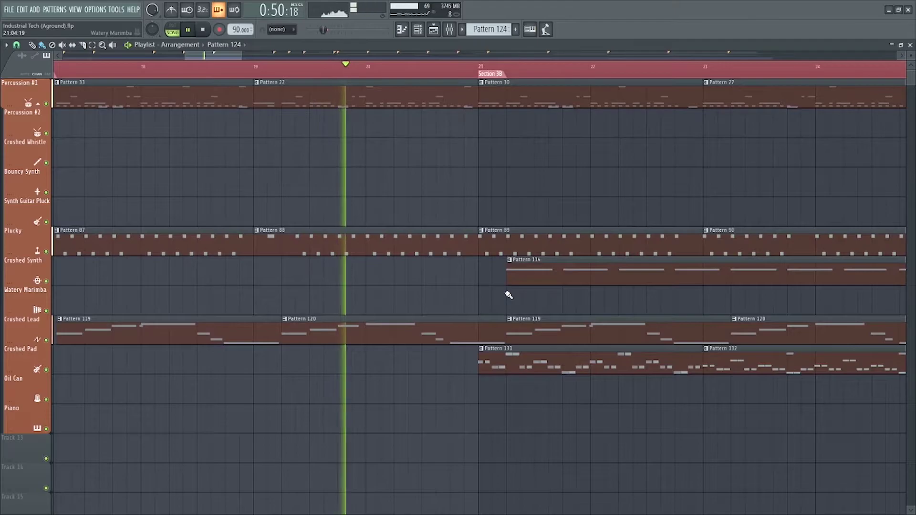
{"action": "scroll", "coordinate": [485, 293], "scroll_direction": "right", "scroll_amount": 3}
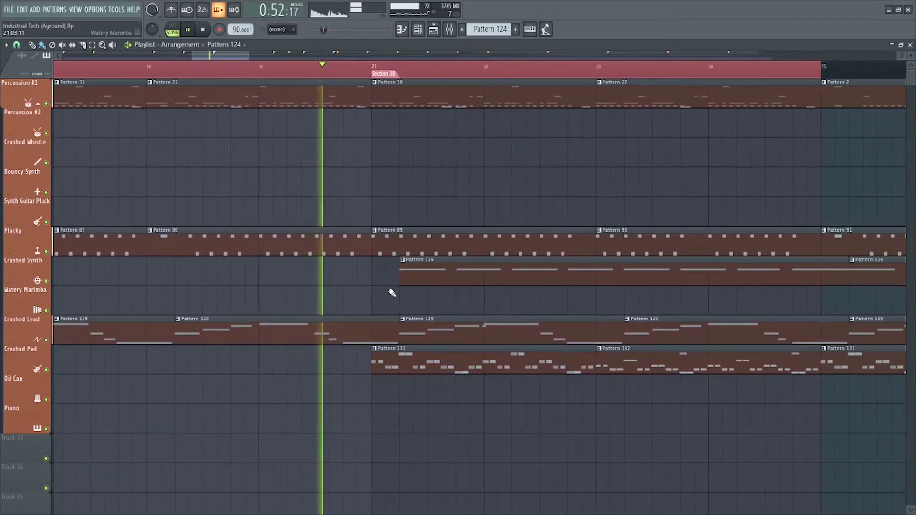
{"action": "scroll", "coordinate": [429, 289], "scroll_direction": "right", "scroll_amount": 3}
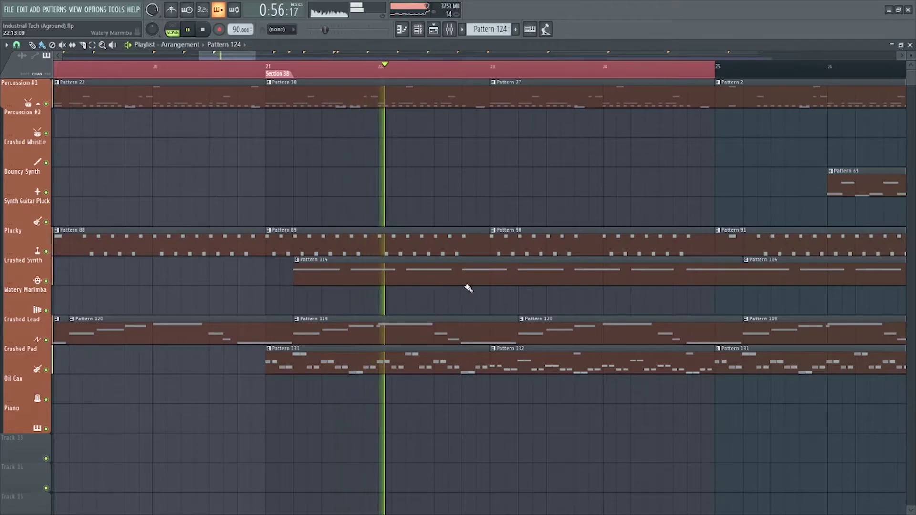
{"action": "scroll", "coordinate": [480, 286], "scroll_direction": "right", "scroll_amount": 2}
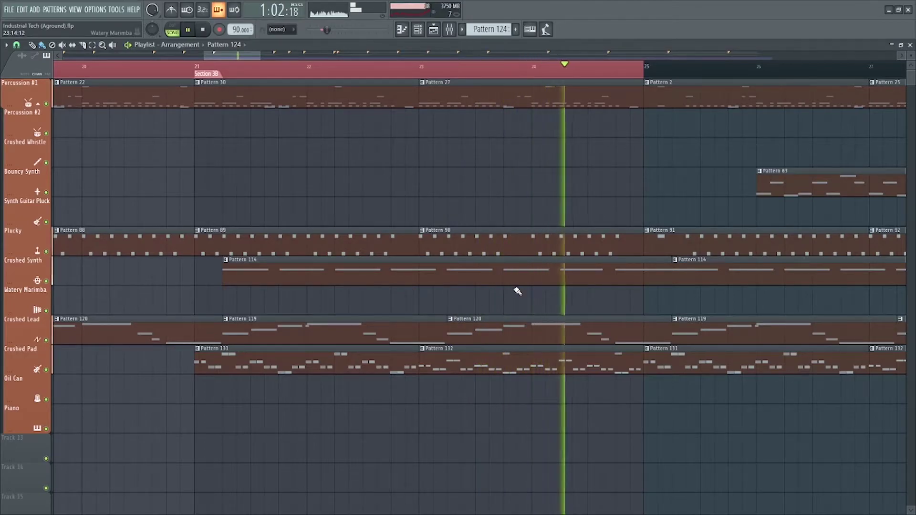
{"action": "scroll", "coordinate": [517, 292], "scroll_direction": "down", "scroll_amount": 2}
{"action": "key", "text": "space"}
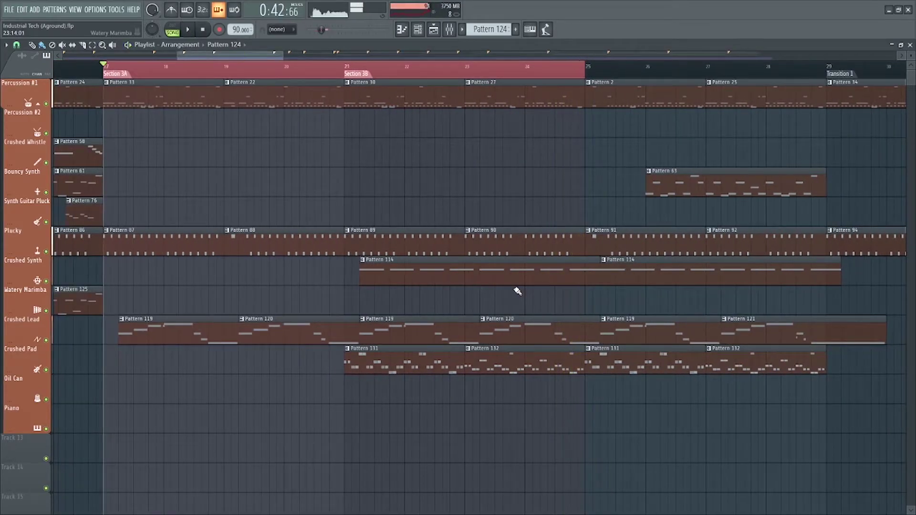
Solo the Crushed Pad track and play its Pattern 131 from Section 3B in the piano roll.
{"action": "scroll", "coordinate": [496, 248], "scroll_direction": "left", "scroll_amount": 2}
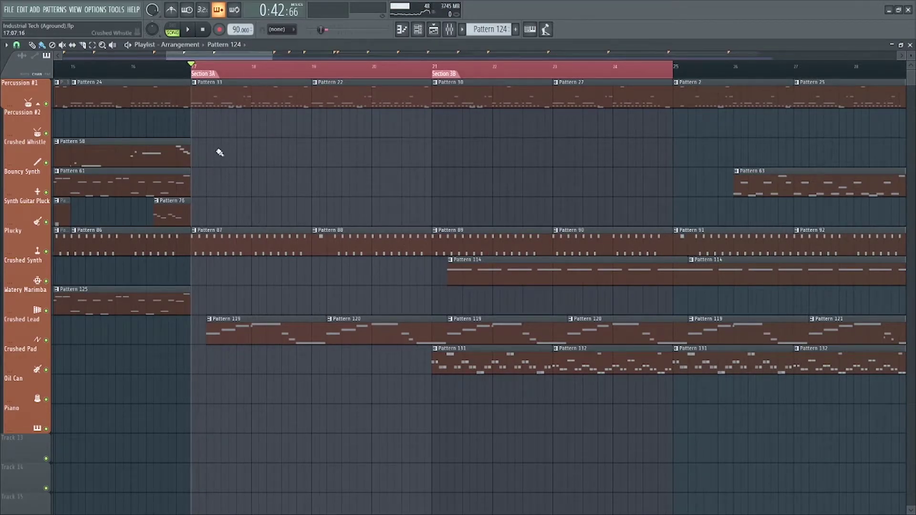
{"action": "scroll", "coordinate": [339, 172], "scroll_direction": "left", "scroll_amount": 2}
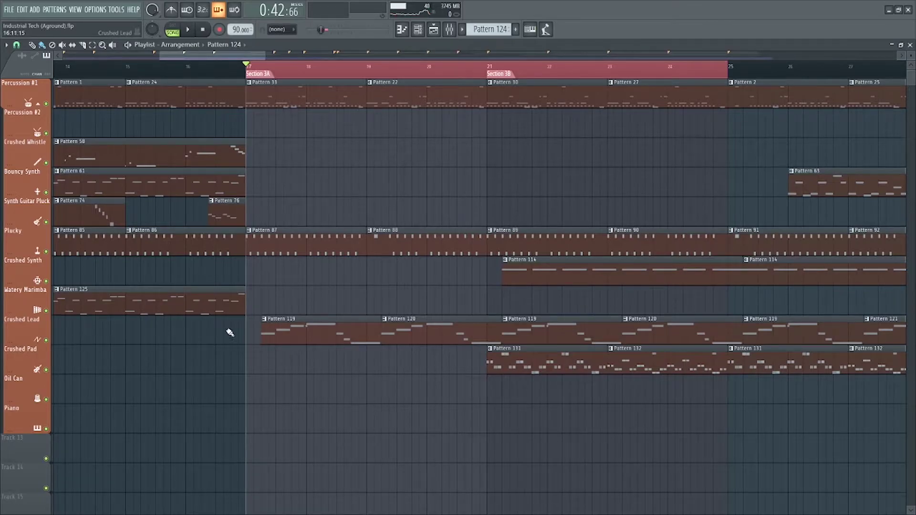
{"action": "scroll", "coordinate": [310, 352], "scroll_direction": "up", "scroll_amount": 3}
{"action": "scroll", "coordinate": [287, 335], "scroll_direction": "down", "scroll_amount": 4}
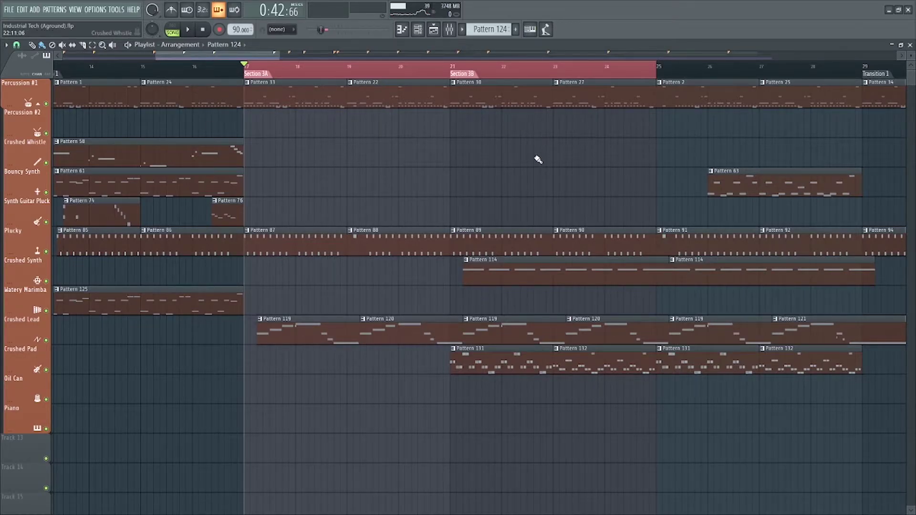
{"action": "scroll", "coordinate": [307, 429], "scroll_direction": "right", "scroll_amount": 1}
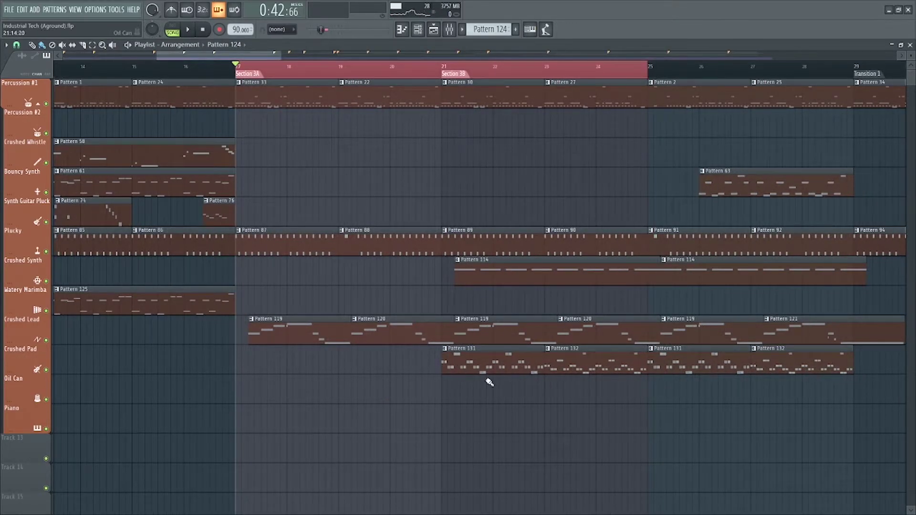
{"action": "scroll", "coordinate": [477, 381], "scroll_direction": "up", "scroll_amount": 5}
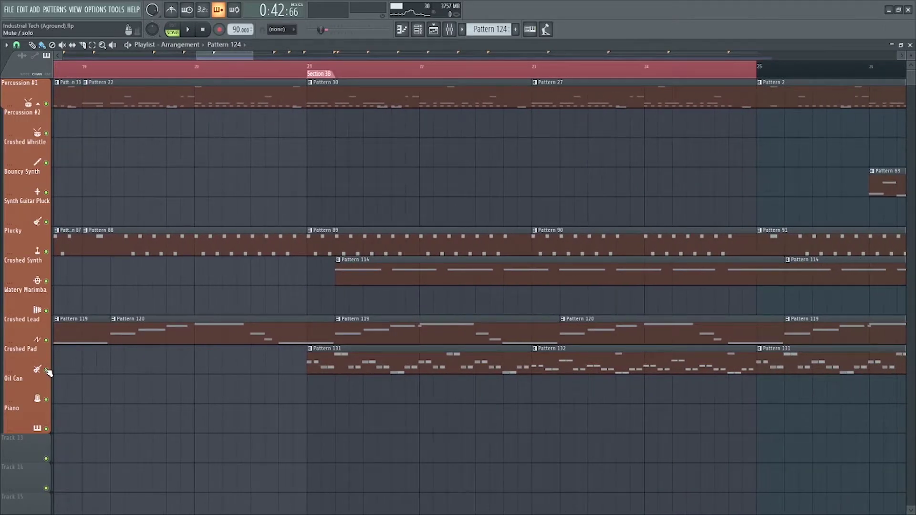
{"action": "right_click", "coordinate": [47, 370]}
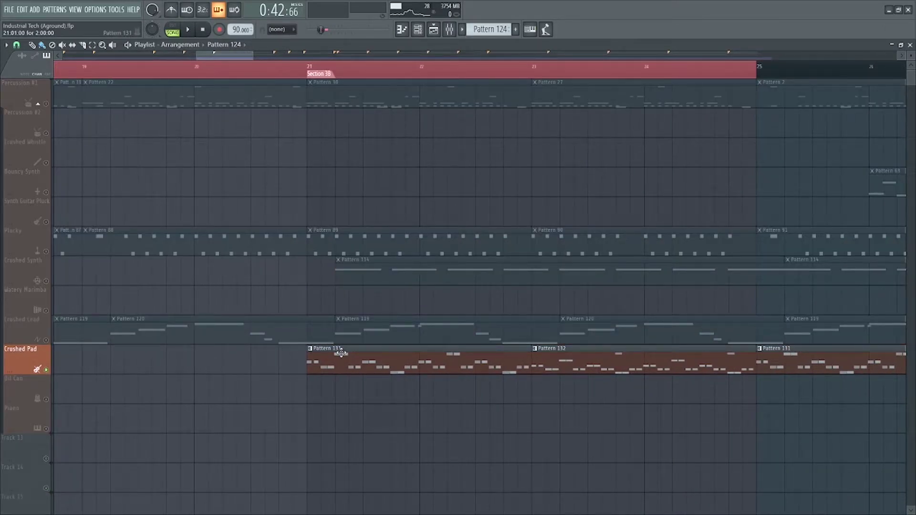
{"action": "double_click", "coordinate": [341, 353]}
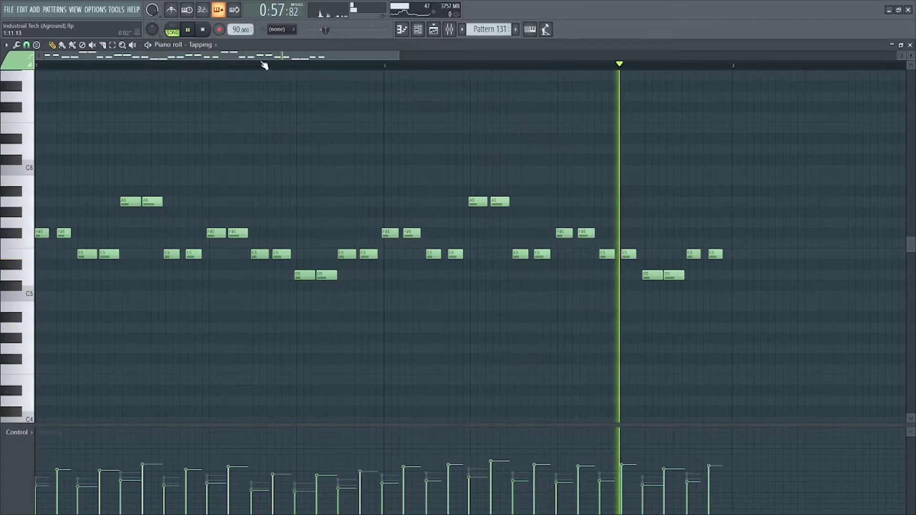
{"action": "key", "text": "space"}
Listen to the Crushed Synth and Crushed Pad channels' notes in Pattern 131.
{"action": "scroll", "coordinate": [205, 45], "scroll_direction": "down", "scroll_amount": 1}
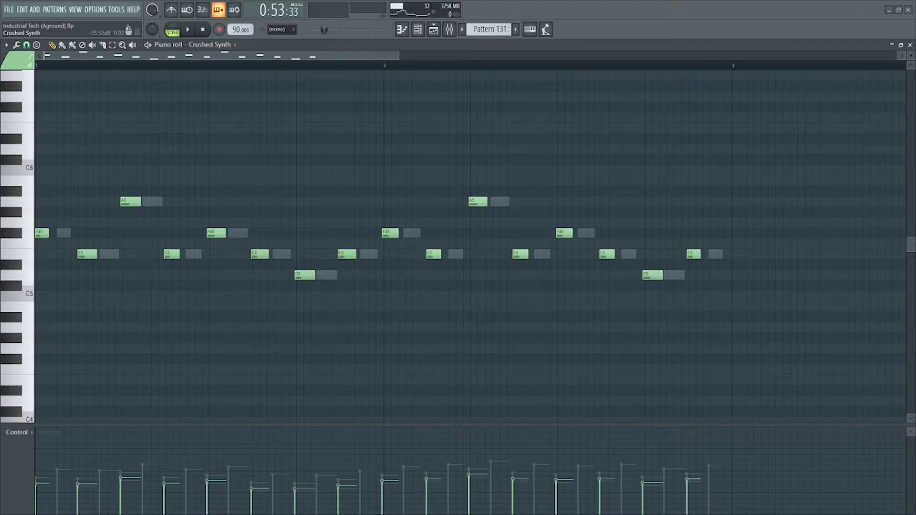
{"action": "key", "text": "space"}
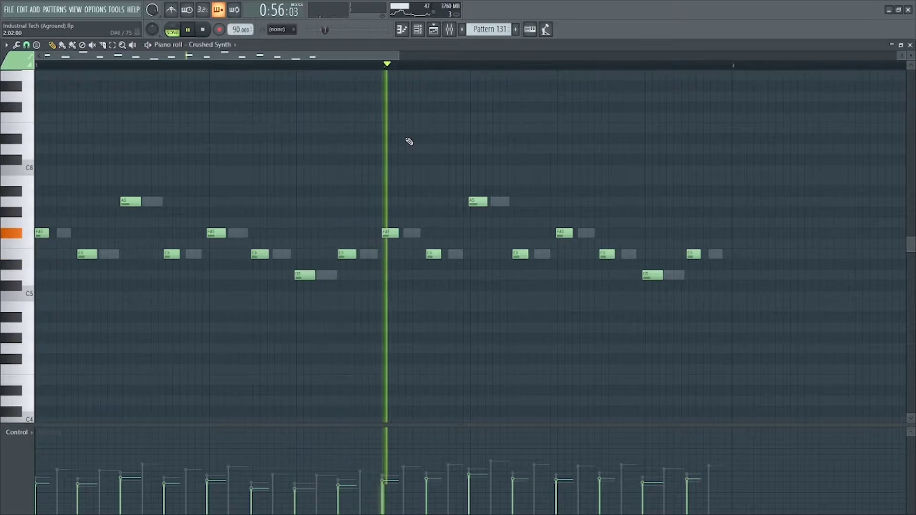
{"action": "key", "text": "space"}
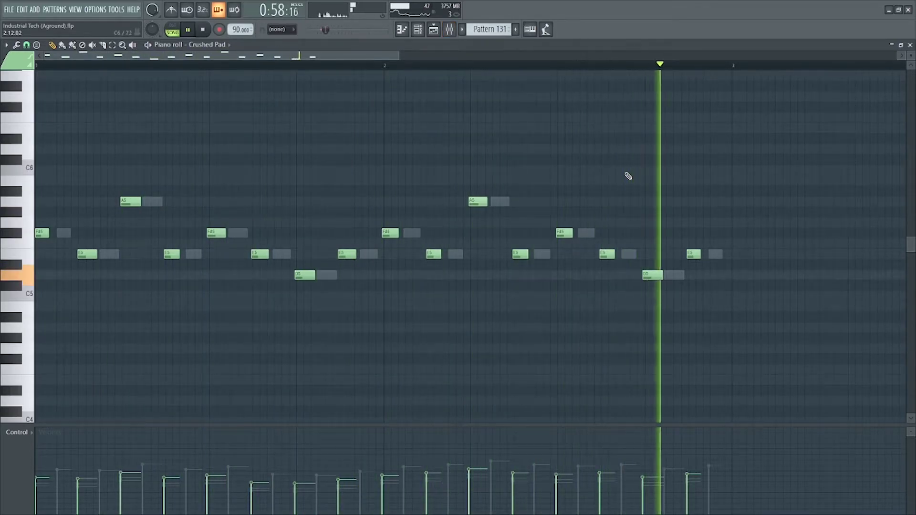
{"action": "key", "text": "space"}
Return to the playlist and view the Crushed Pad clips from Section 3B up to Transition 1.
{"action": "left_click", "coordinate": [404, 33]}
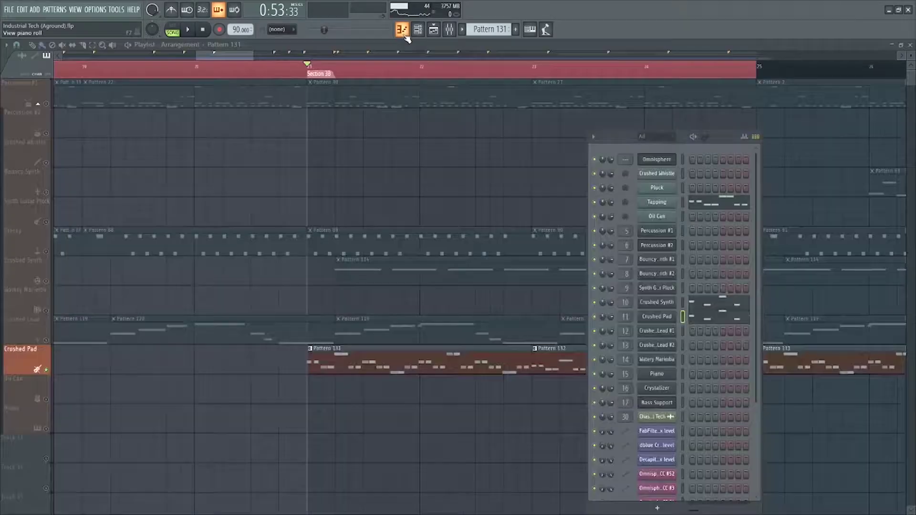
{"action": "key", "text": "F6"}
{"action": "scroll", "coordinate": [404, 391], "scroll_direction": "right", "scroll_amount": 2}
{"action": "scroll", "coordinate": [468, 370], "scroll_direction": "down", "scroll_amount": 2}
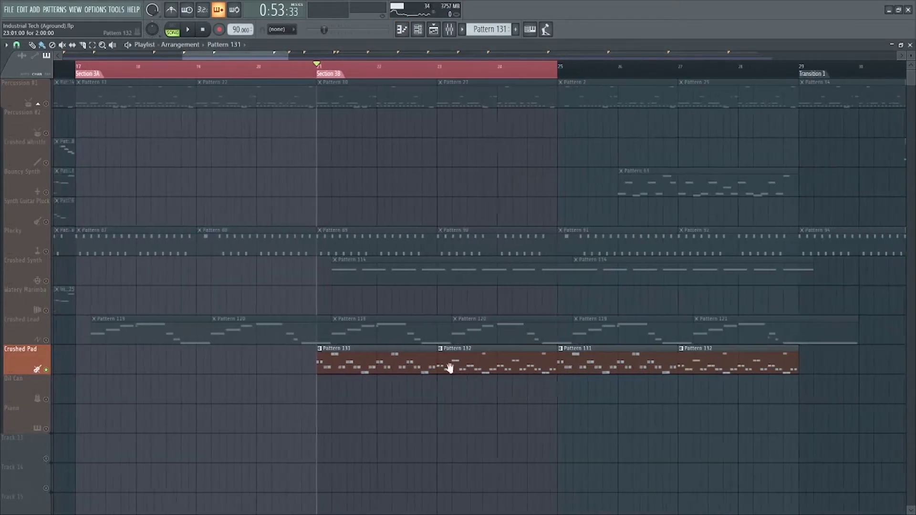
{"action": "scroll", "coordinate": [433, 345], "scroll_direction": "right", "scroll_amount": 2}
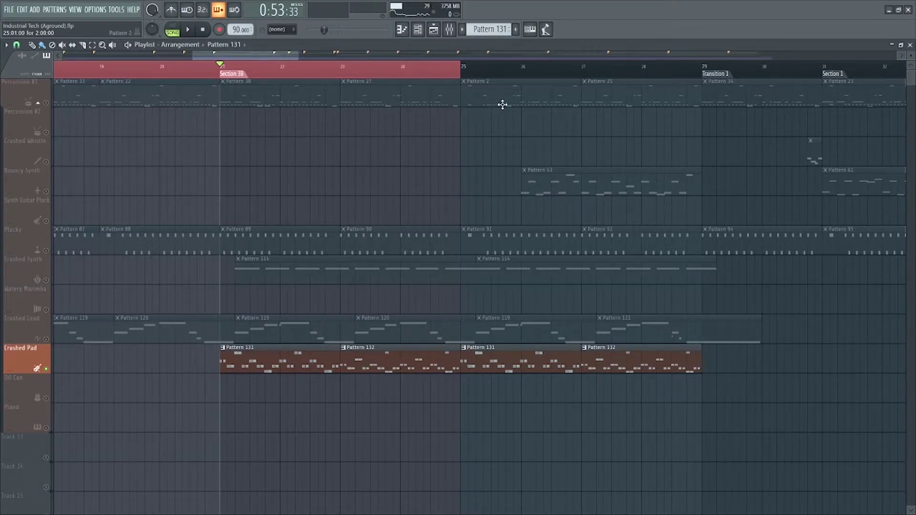
Clear the time selection, make all tracks audible again and play Section 3B from bar 25 until the Bouncy Synth part is heard.
{"action": "left_click", "coordinate": [514, 69]}
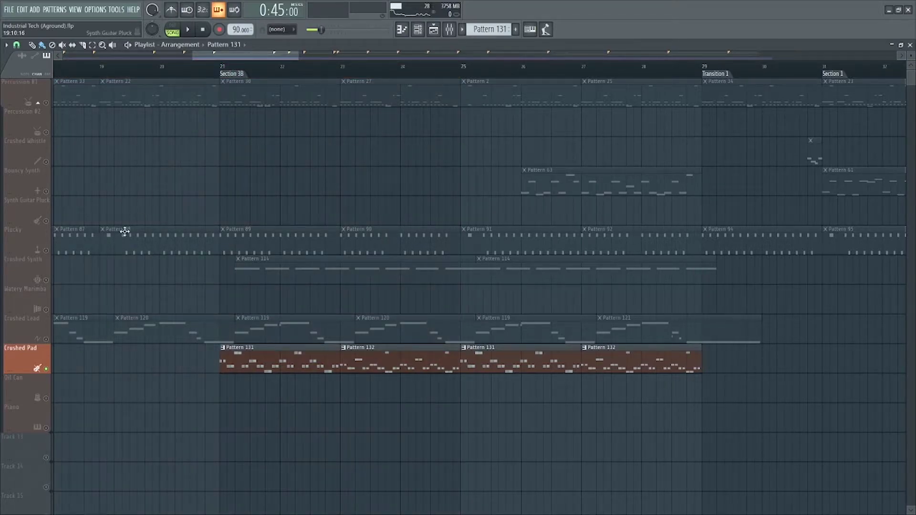
{"action": "right_click", "coordinate": [46, 368]}
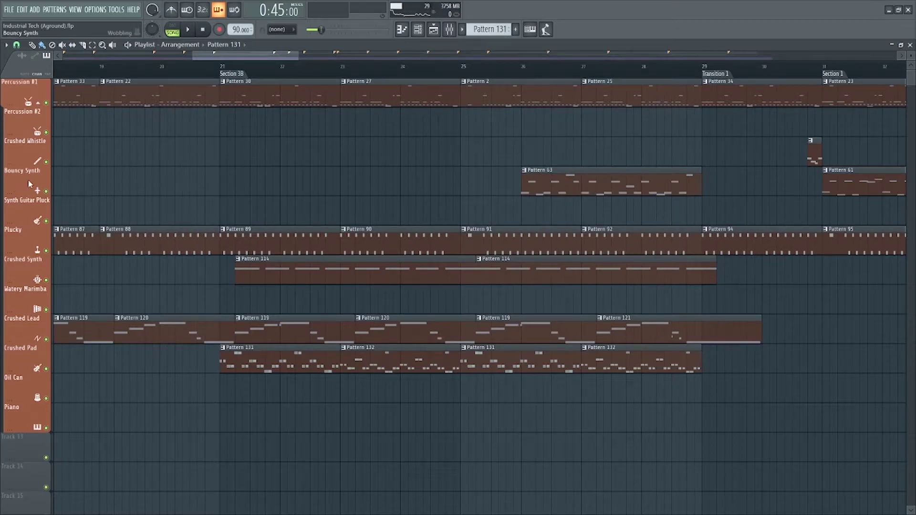
{"action": "key", "text": "space"}
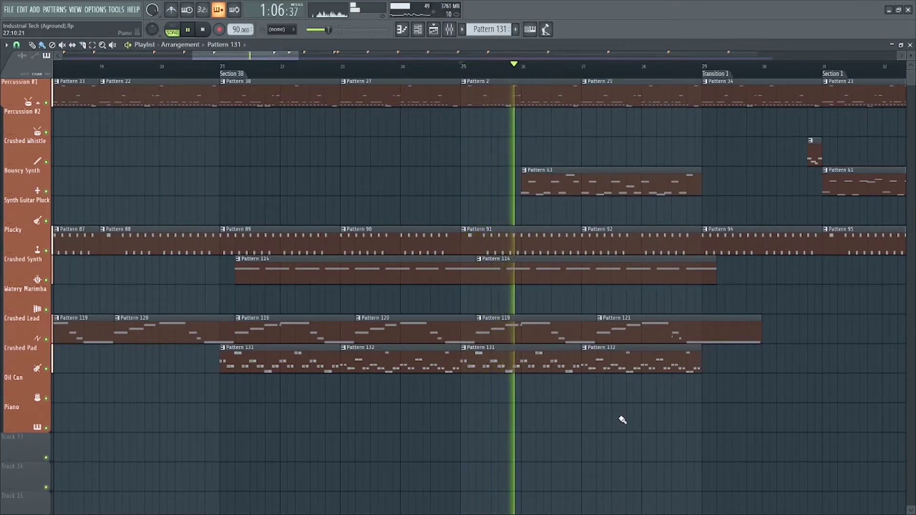
{"action": "left_click_drag", "start_coordinate": [611, 428], "coordinate": [537, 430]}
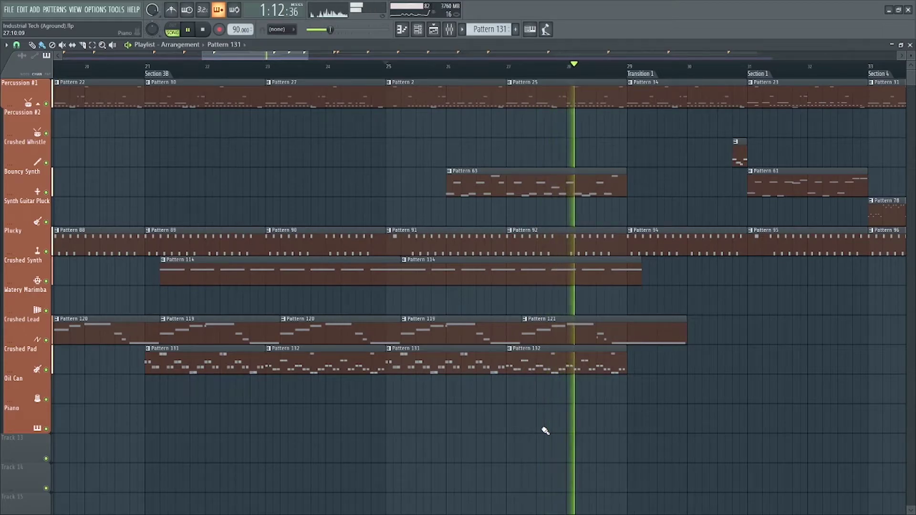
{"action": "key", "text": "space"}
Open the Bouncy Synth's Pattern 63 in the piano roll and play it on its own in pattern mode.
{"action": "scroll", "coordinate": [529, 226], "scroll_direction": "up", "scroll_amount": 2}
{"action": "scroll", "coordinate": [477, 200], "scroll_direction": "up", "scroll_amount": 3}
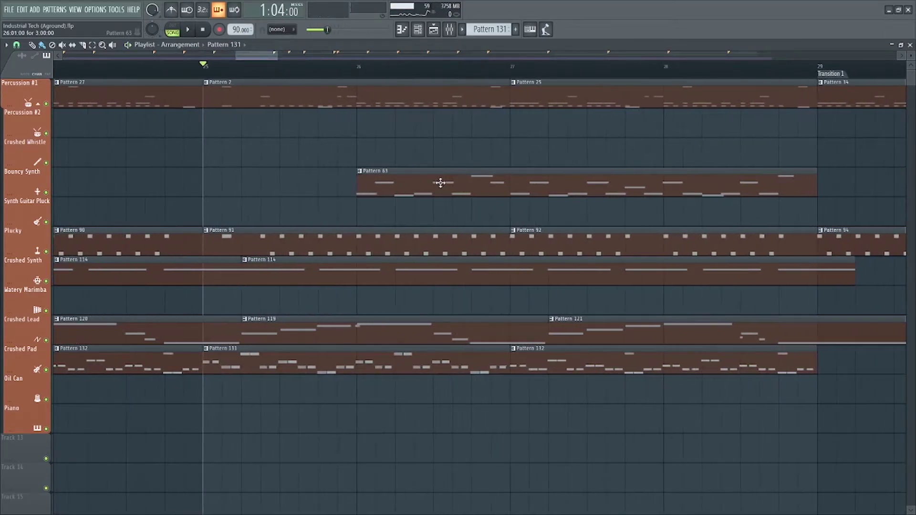
{"action": "double_click", "coordinate": [439, 181]}
{"action": "scroll", "coordinate": [286, 243], "scroll_direction": "up", "scroll_amount": 1}
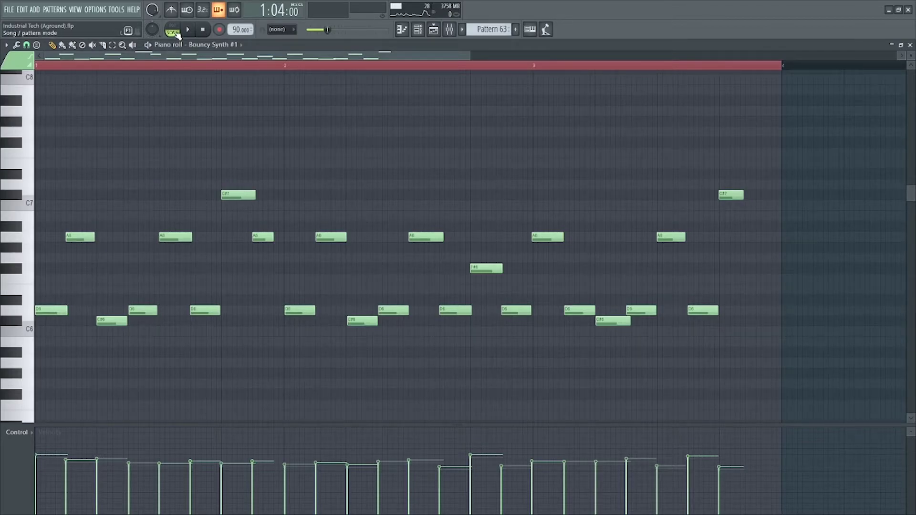
{"action": "key", "text": "space"}
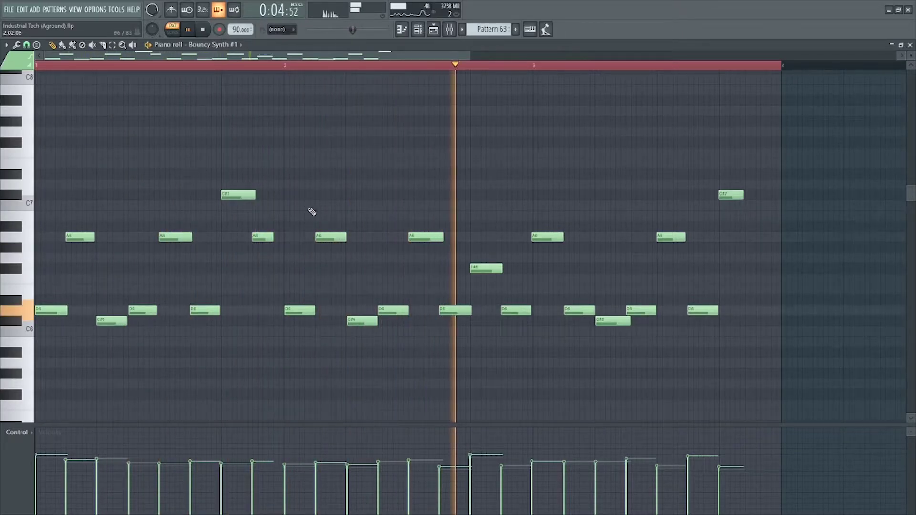
{"action": "key", "text": "space"}
Return to the playlist and play Transition 1 from bar 29 in song mode, following the Crushed Whistle's Pattern 64.
{"action": "key", "text": "F7"}
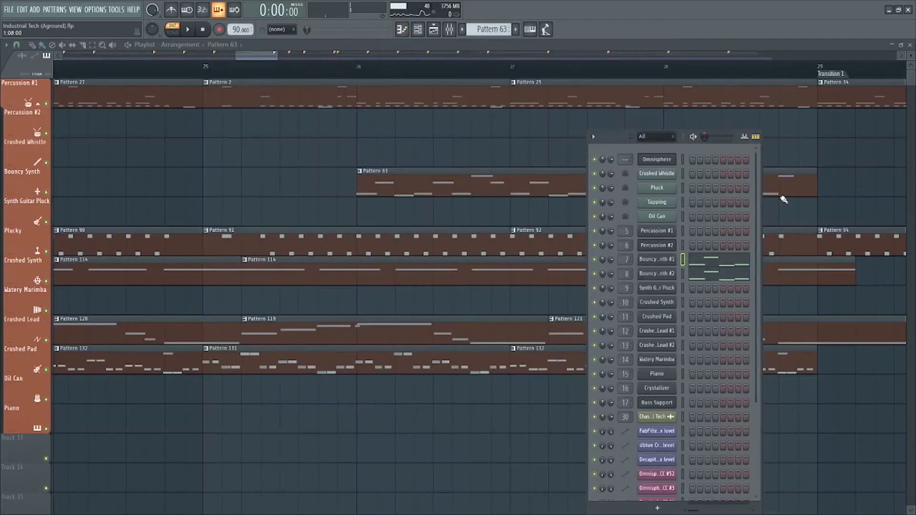
{"action": "key", "text": "F6"}
{"action": "scroll", "coordinate": [446, 404], "scroll_direction": "right", "scroll_amount": 3}
{"action": "scroll", "coordinate": [525, 321], "scroll_direction": "down", "scroll_amount": 4}
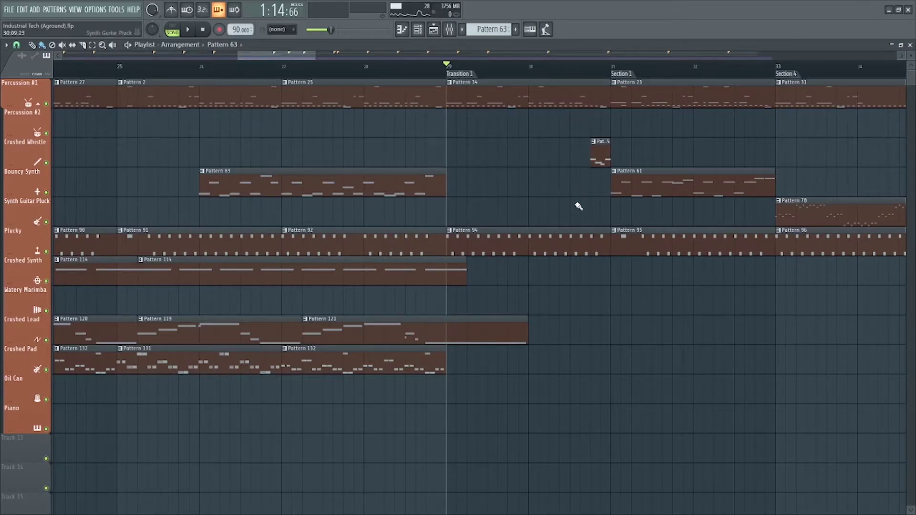
{"action": "scroll", "coordinate": [577, 201], "scroll_direction": "up", "scroll_amount": 5}
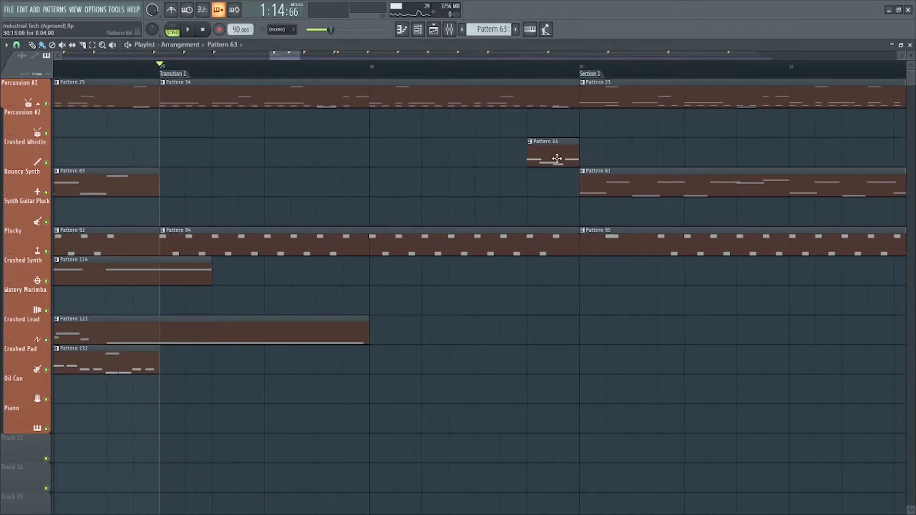
{"action": "scroll", "coordinate": [480, 168], "scroll_direction": "down", "scroll_amount": 2}
{"action": "key", "text": "space"}
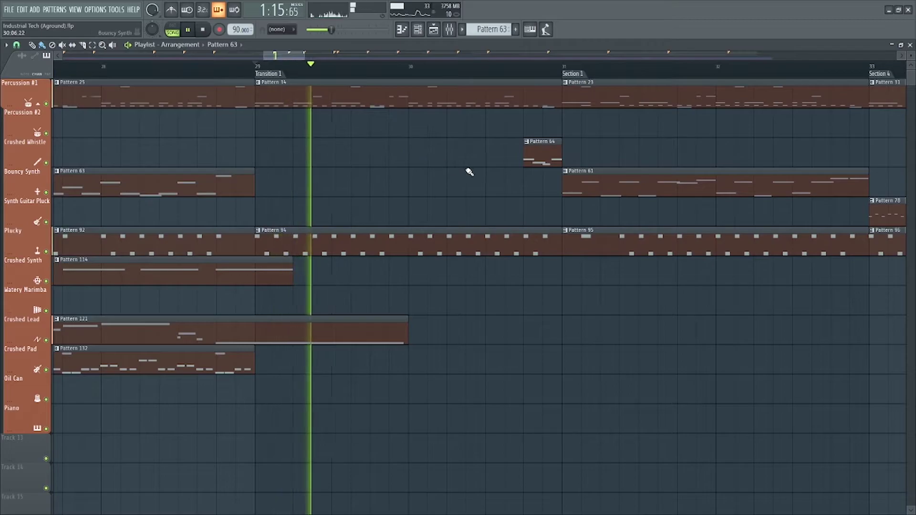
{"action": "left_click_drag", "start_coordinate": [558, 188], "coordinate": [400, 204]}
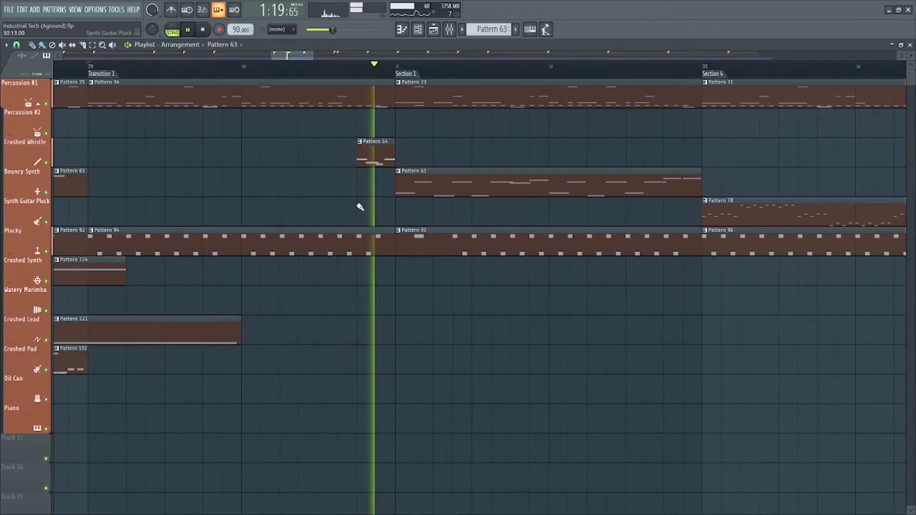
Play Section 4 from bar 33 with all tracks audible, following the clips toward Transition 2.
{"action": "scroll", "coordinate": [360, 207], "scroll_direction": "down", "scroll_amount": 3}
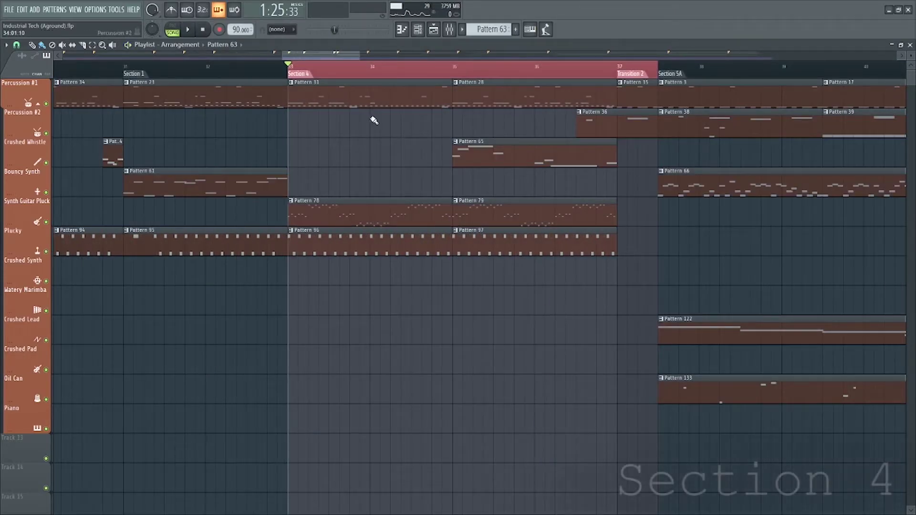
{"action": "key", "text": "space"}
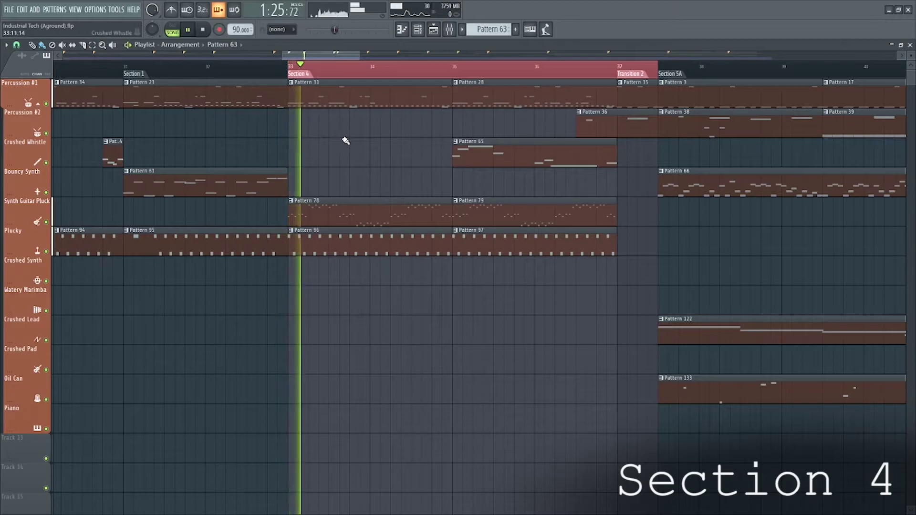
{"action": "scroll", "coordinate": [418, 164], "scroll_direction": "up", "scroll_amount": 2}
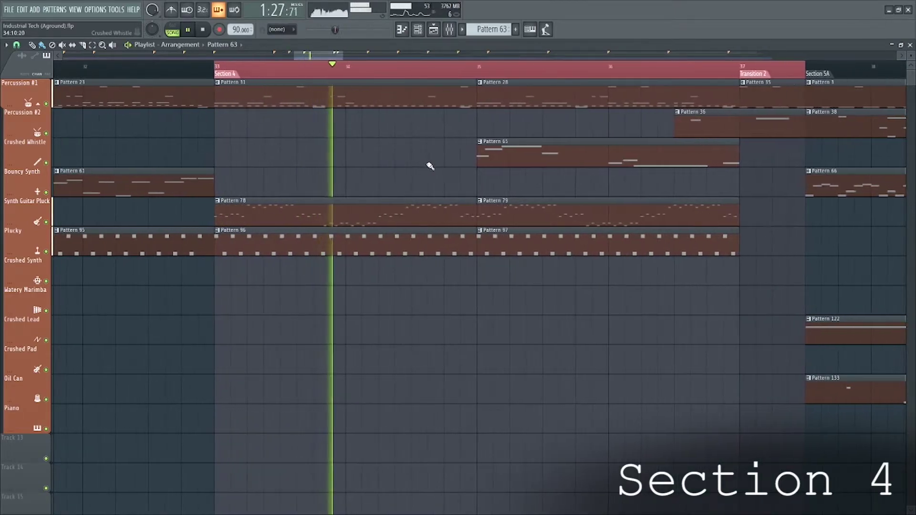
{"action": "scroll", "coordinate": [534, 184], "scroll_direction": "right", "scroll_amount": 3}
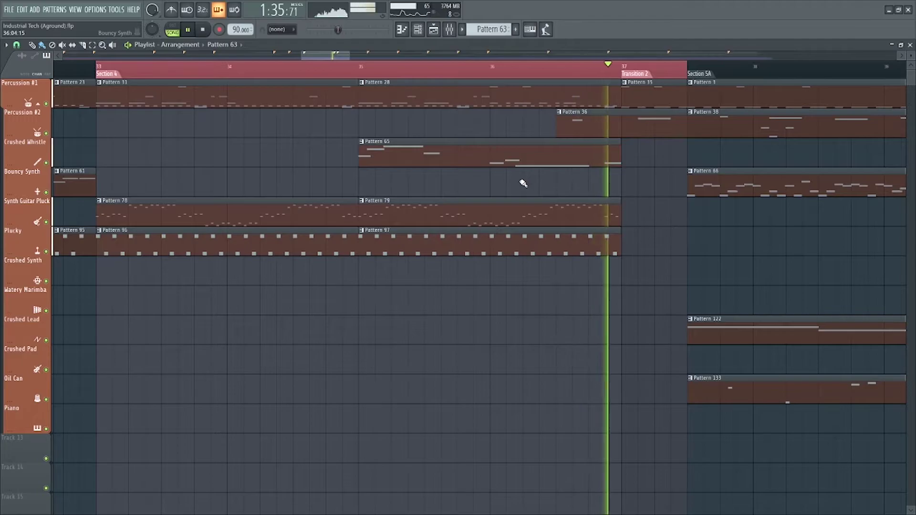
{"action": "key", "text": "space"}
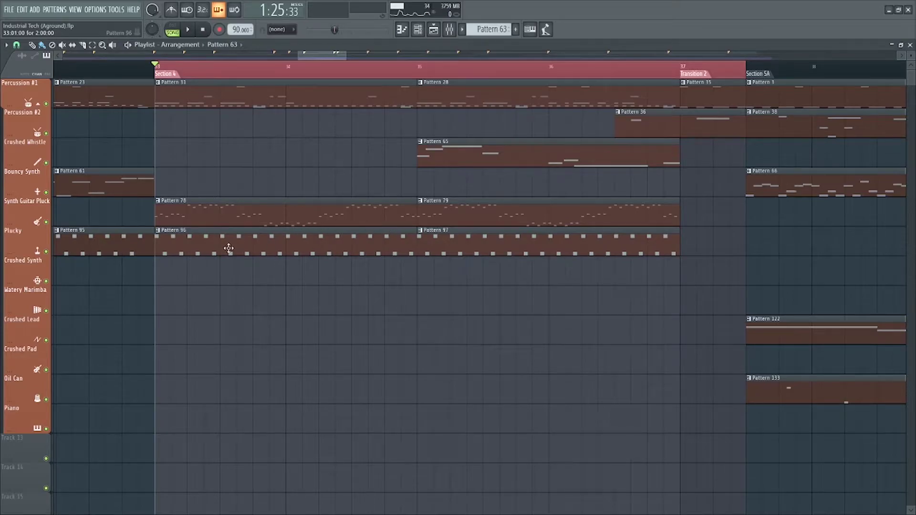
Open the Synth Guitar Pluck's Pattern 78 in the piano roll and examine its notes across the octaves.
{"action": "double_click", "coordinate": [188, 207]}
{"action": "scroll", "coordinate": [184, 210], "scroll_direction": "down", "scroll_amount": 3}
{"action": "left_click_drag", "start_coordinate": [202, 160], "coordinate": [291, 162]}
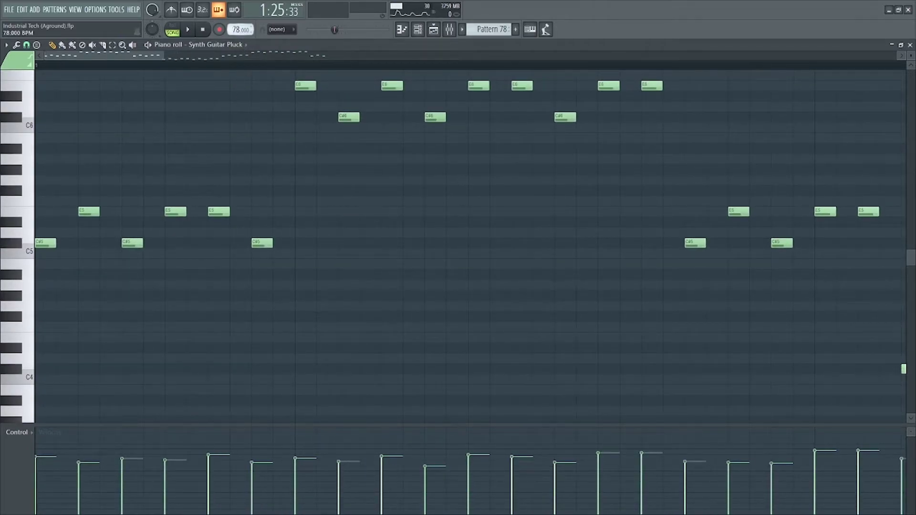
{"action": "scroll", "coordinate": [203, 207], "scroll_direction": "up", "scroll_amount": 4}
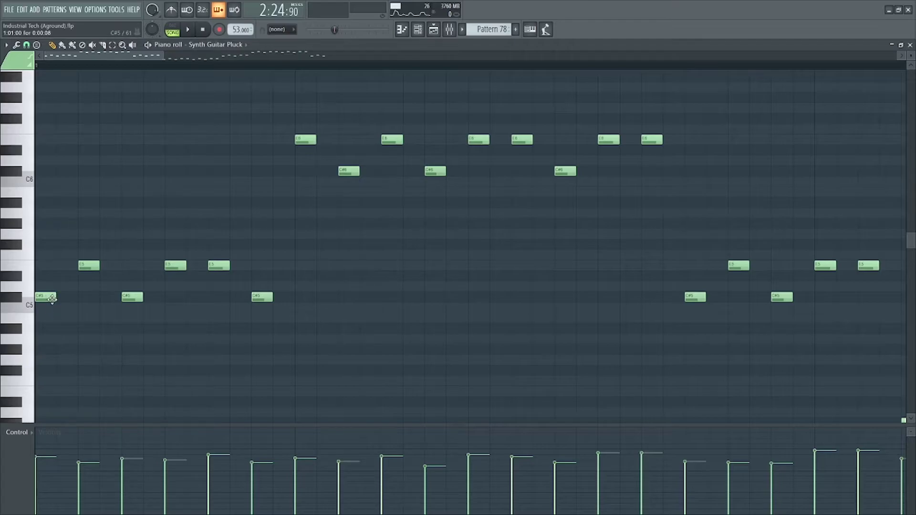
{"action": "scroll", "coordinate": [327, 199], "scroll_direction": "down", "scroll_amount": 2}
{"action": "scroll", "coordinate": [284, 121], "scroll_direction": "down", "scroll_amount": 4}
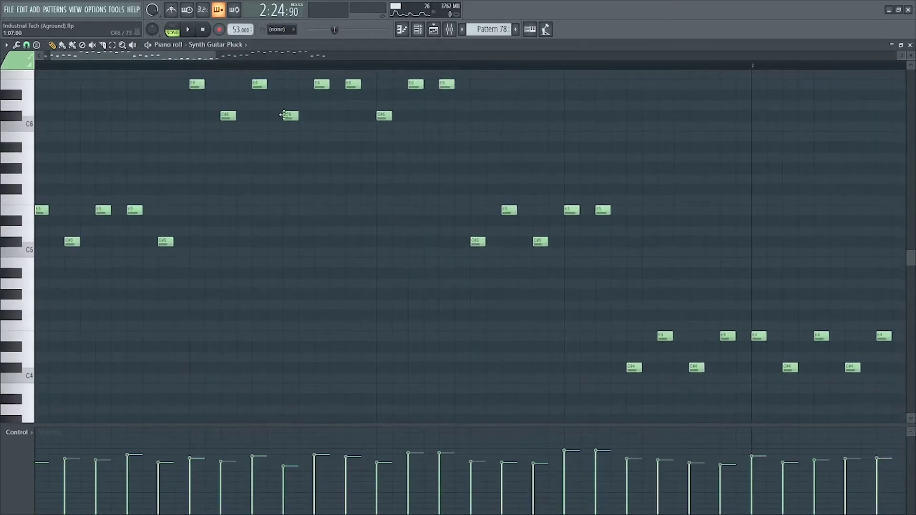
{"action": "scroll", "coordinate": [733, 332], "scroll_direction": "up", "scroll_amount": 5}
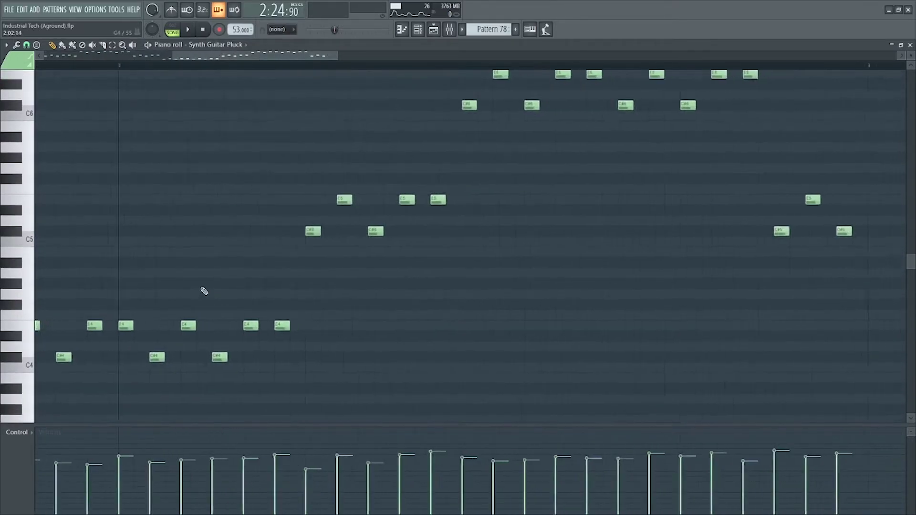
{"action": "scroll", "coordinate": [145, 119], "scroll_direction": "down", "scroll_amount": 1}
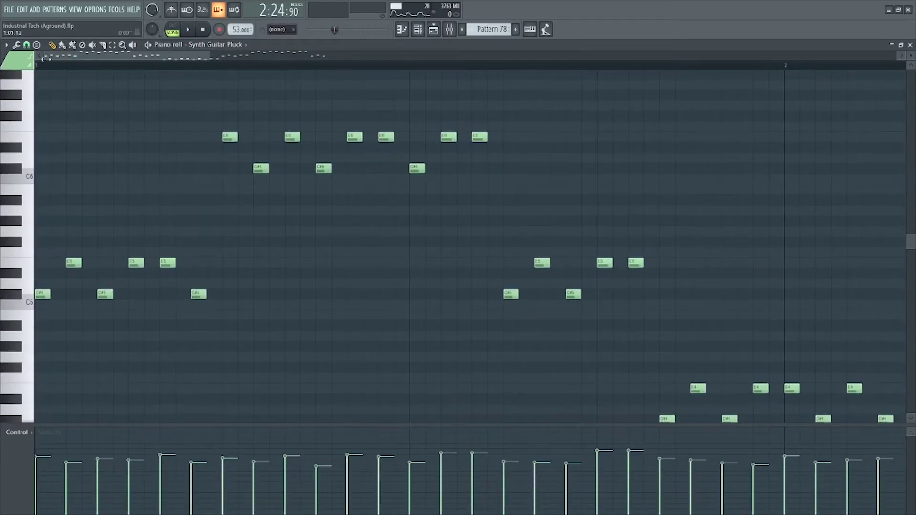
Play the Synth Guitar Pluck part in song mode while following the notes of Pattern 78 across both bars.
{"action": "key", "text": "space"}
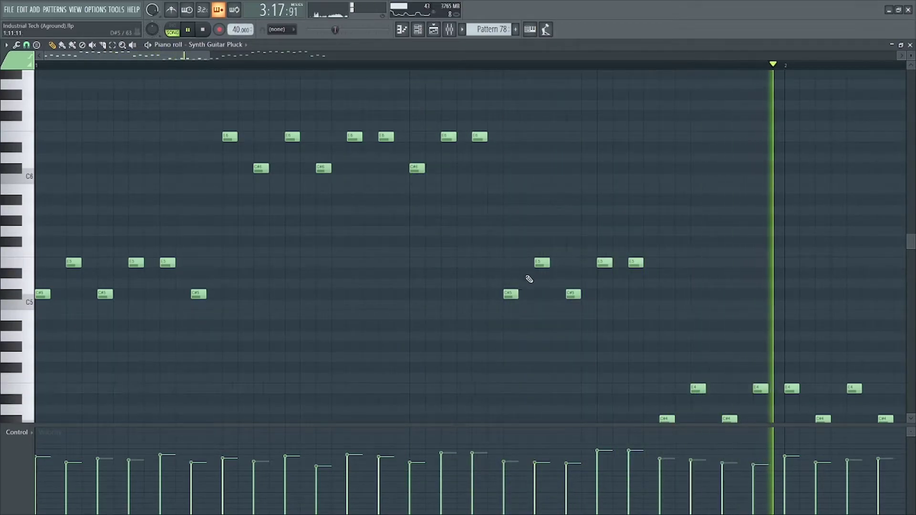
{"action": "scroll", "coordinate": [599, 294], "scroll_direction": "down", "scroll_amount": 1}
{"action": "scroll", "coordinate": [600, 294], "scroll_direction": "down", "scroll_amount": 1}
{"action": "scroll", "coordinate": [599, 294], "scroll_direction": "down", "scroll_amount": 1}
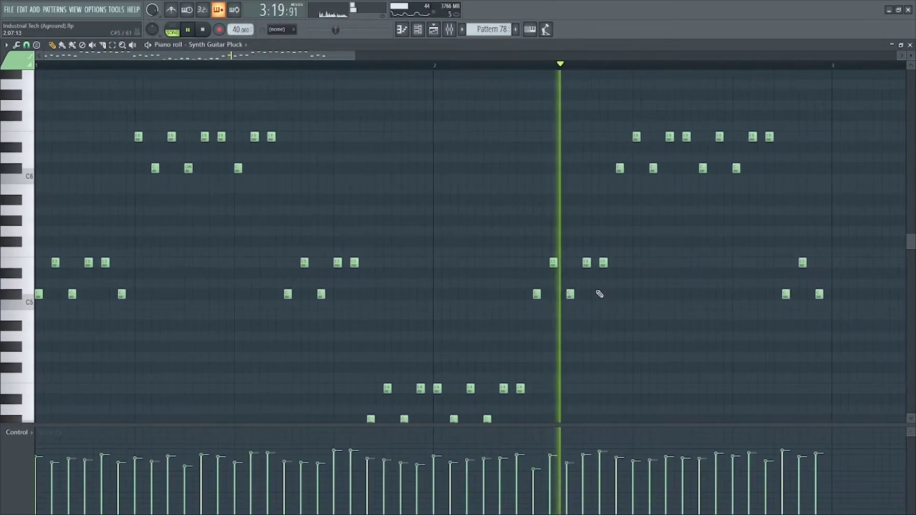
{"action": "left_click_drag", "start_coordinate": [594, 304], "coordinate": [566, 280]}
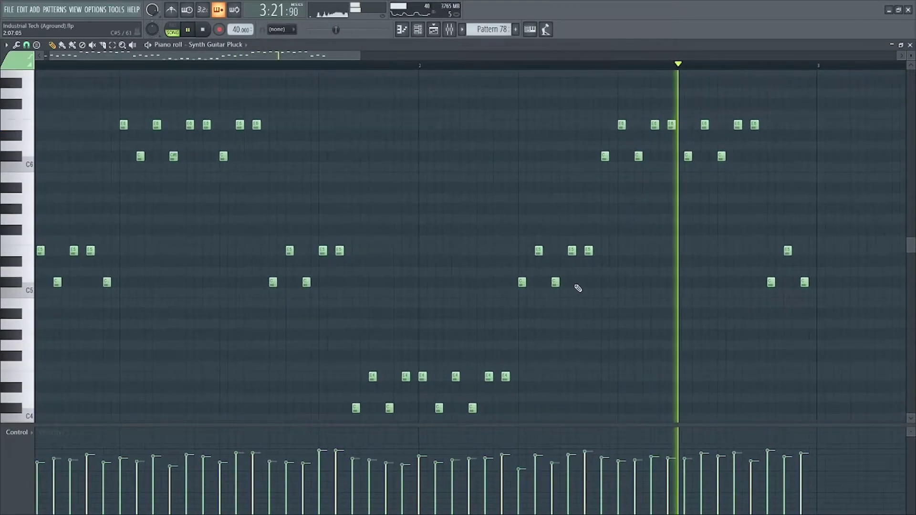
{"action": "key", "text": "space"}
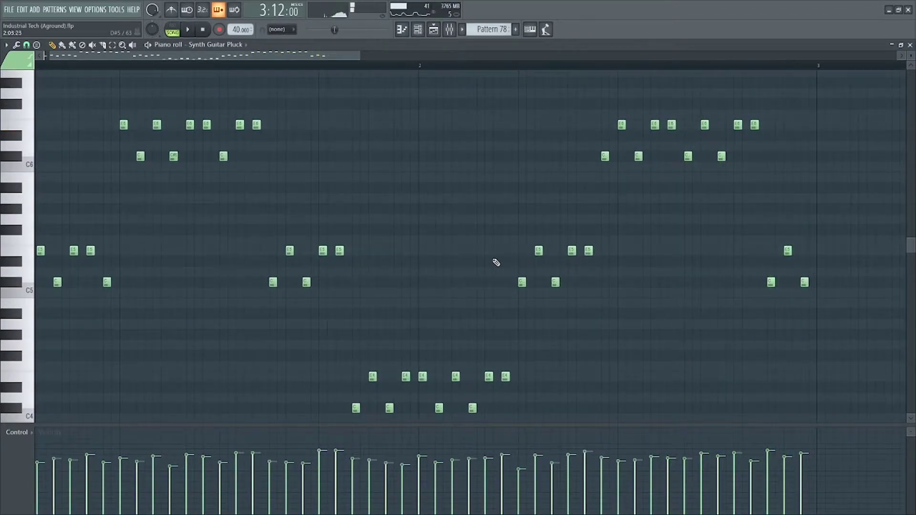
Review the opening notes of the Synth Guitar Pluck's Pattern 78 up close.
{"action": "scroll", "coordinate": [243, 244], "scroll_direction": "up", "scroll_amount": 2}
{"action": "scroll", "coordinate": [215, 236], "scroll_direction": "left", "scroll_amount": 3}
{"action": "scroll", "coordinate": [143, 188], "scroll_direction": "up", "scroll_amount": 1}
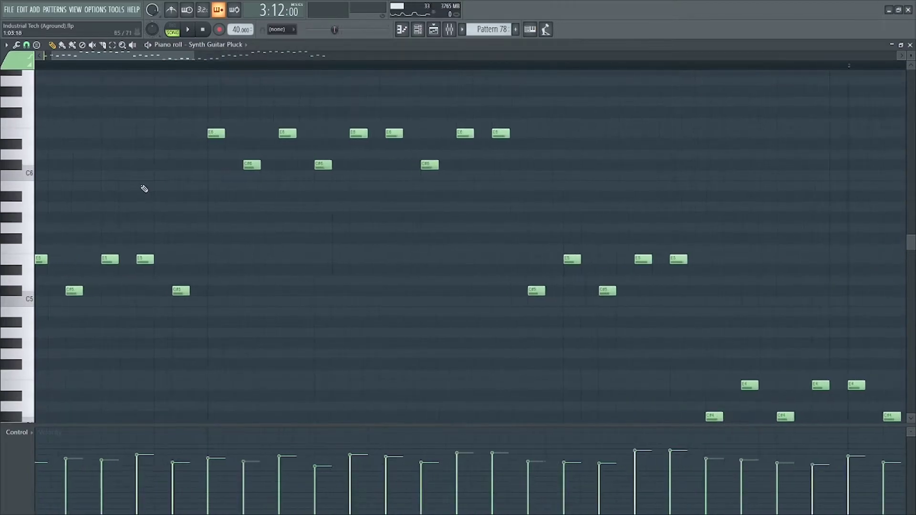
{"action": "scroll", "coordinate": [405, 245], "scroll_direction": "up", "scroll_amount": 2}
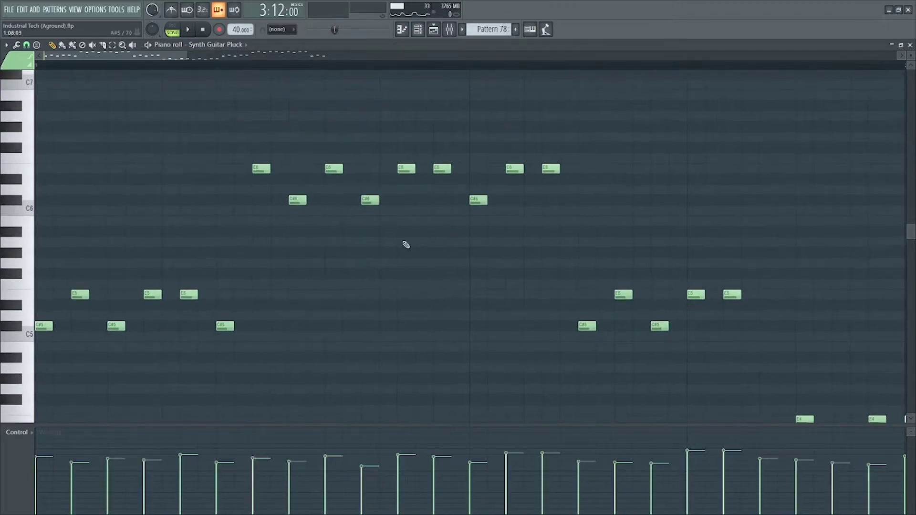
{"action": "left_click", "coordinate": [26, 45]}
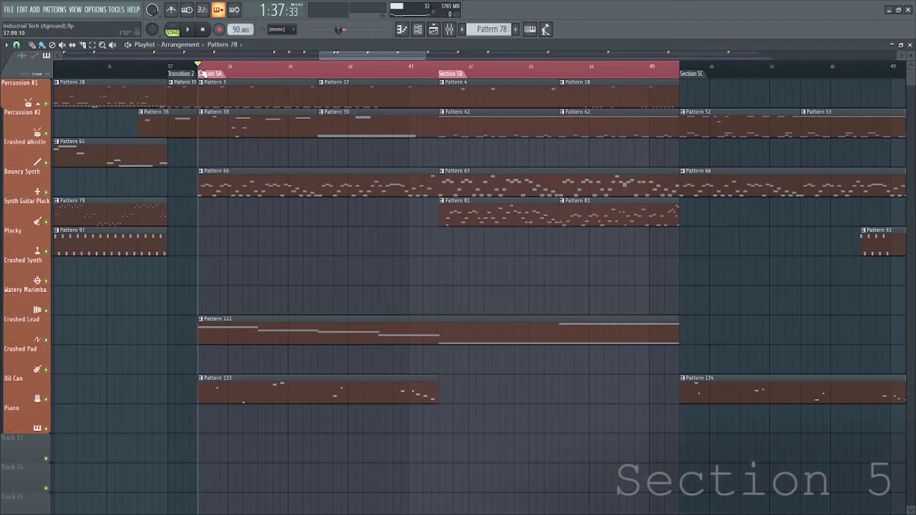
Play Sections 5A and 5B in the playlist with all tracks audible.
{"action": "key", "text": "space"}
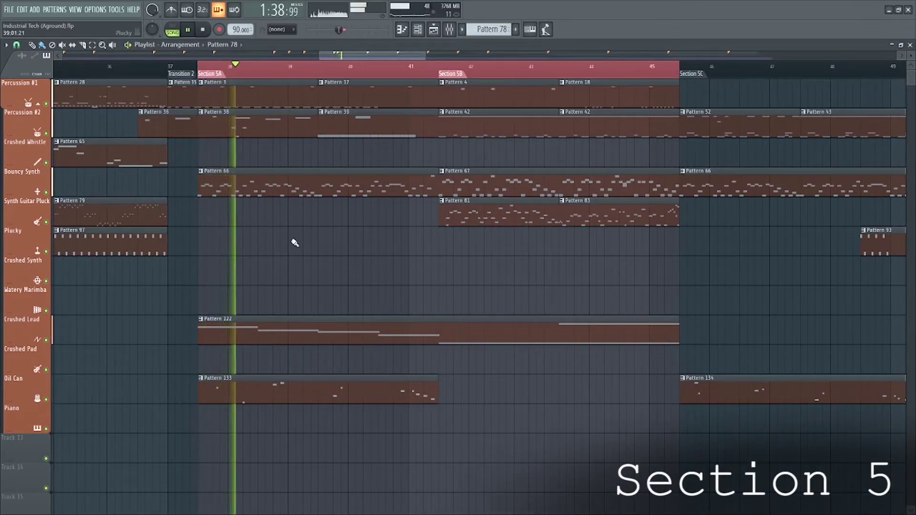
{"action": "scroll", "coordinate": [295, 243], "scroll_direction": "up", "scroll_amount": 1}
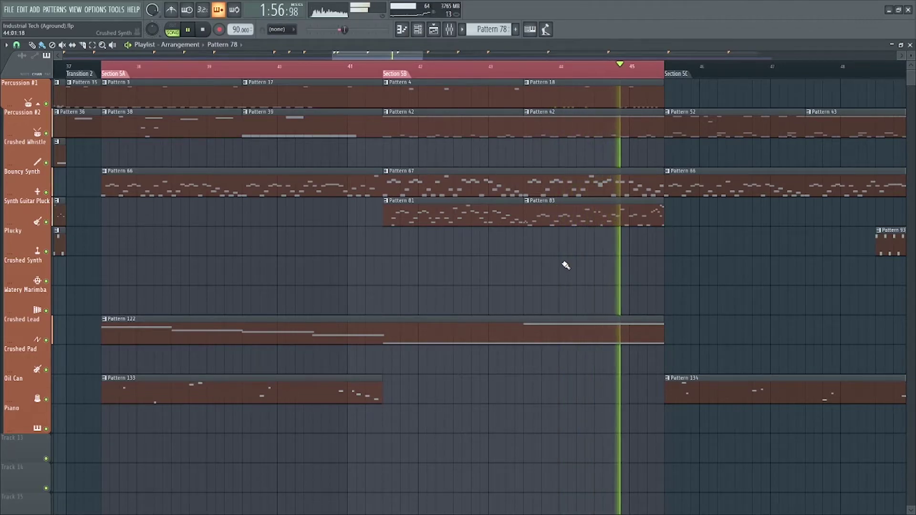
{"action": "key", "text": "space"}
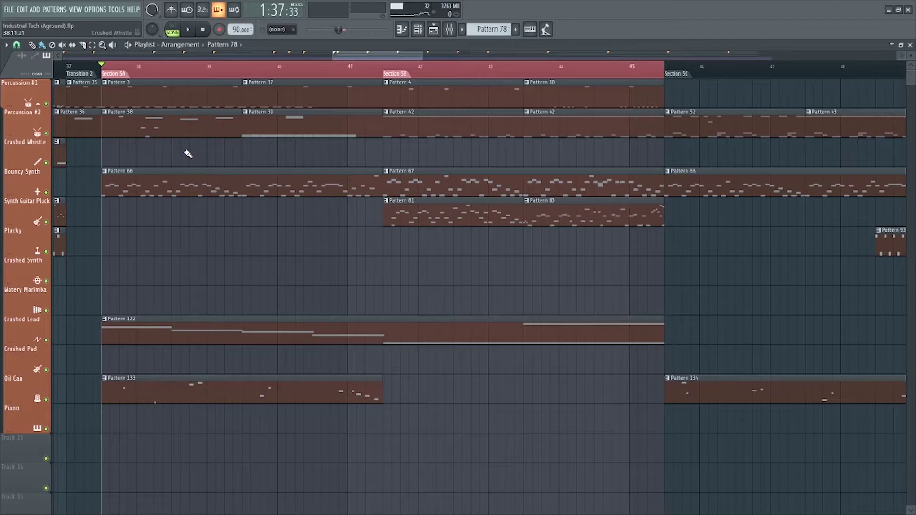
Solo the Percussion #2 track and view its clips from Pattern 36 through Section 5A into Section 5B.
{"action": "right_click", "coordinate": [46, 134]}
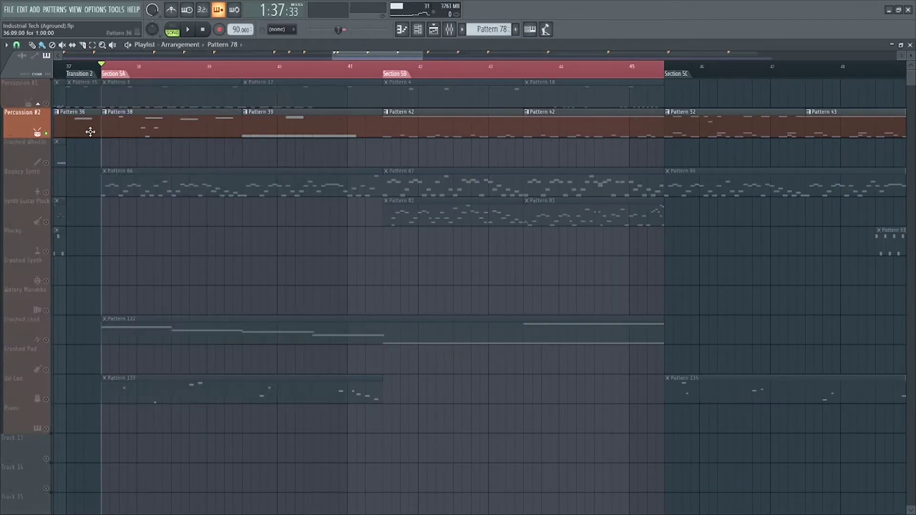
{"action": "scroll", "coordinate": [396, 246], "scroll_direction": "up", "scroll_amount": 3}
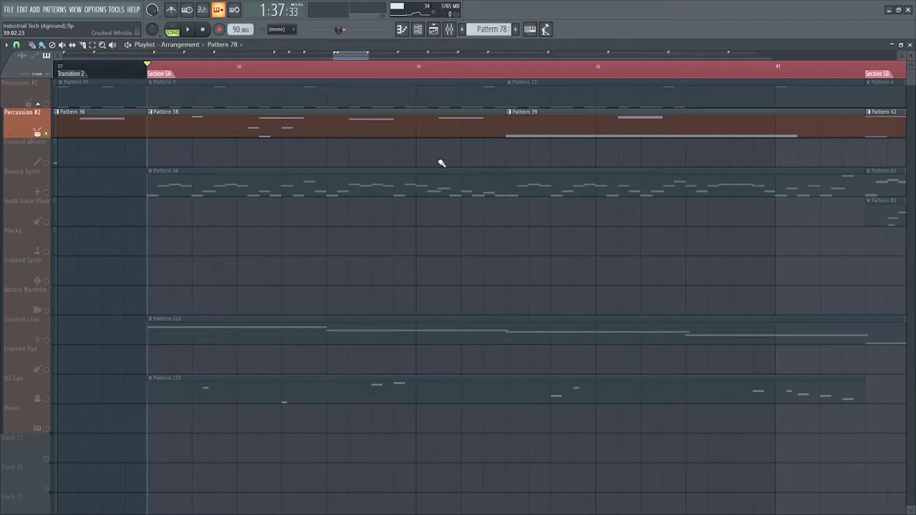
{"action": "scroll", "coordinate": [574, 170], "scroll_direction": "down", "scroll_amount": 5}
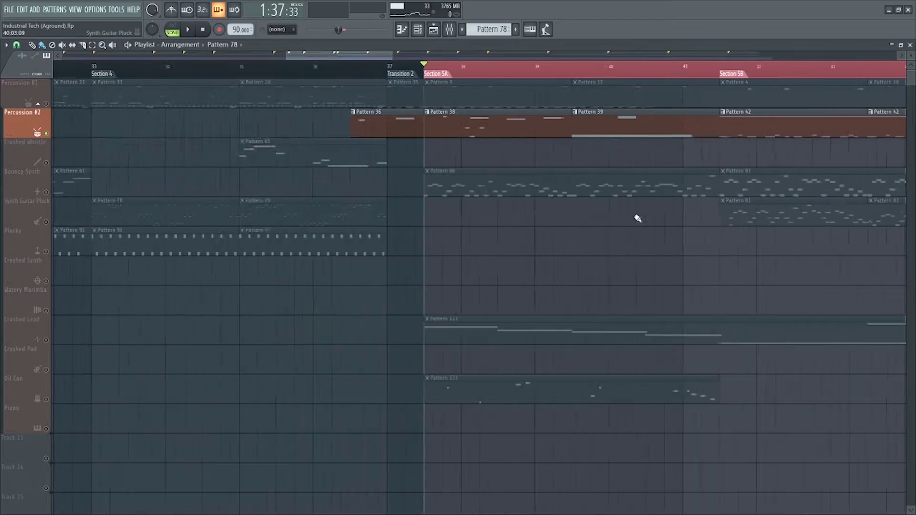
Play the soloed Percussion #2 part from the start of Section 5B across its Pattern 42 clips.
{"action": "left_click", "coordinate": [381, 68]}
{"action": "key", "text": "space"}
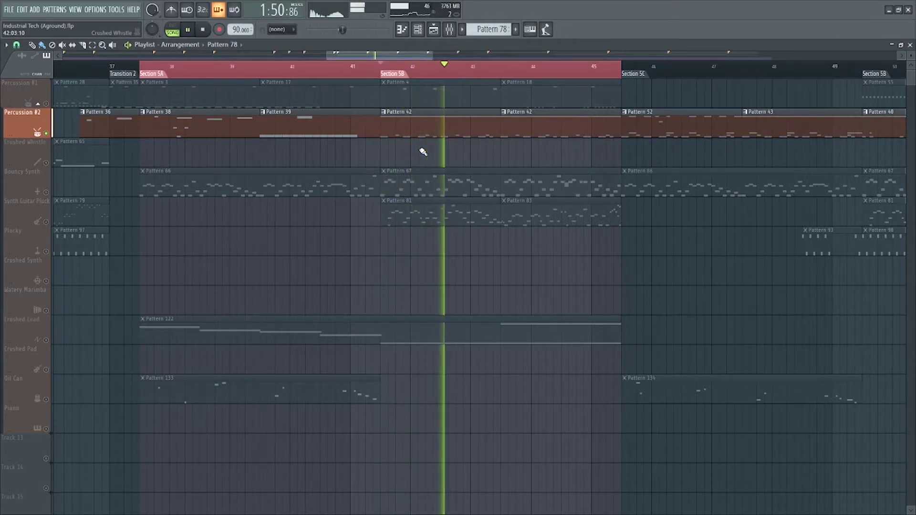
{"action": "scroll", "coordinate": [471, 190], "scroll_direction": "up", "scroll_amount": 3}
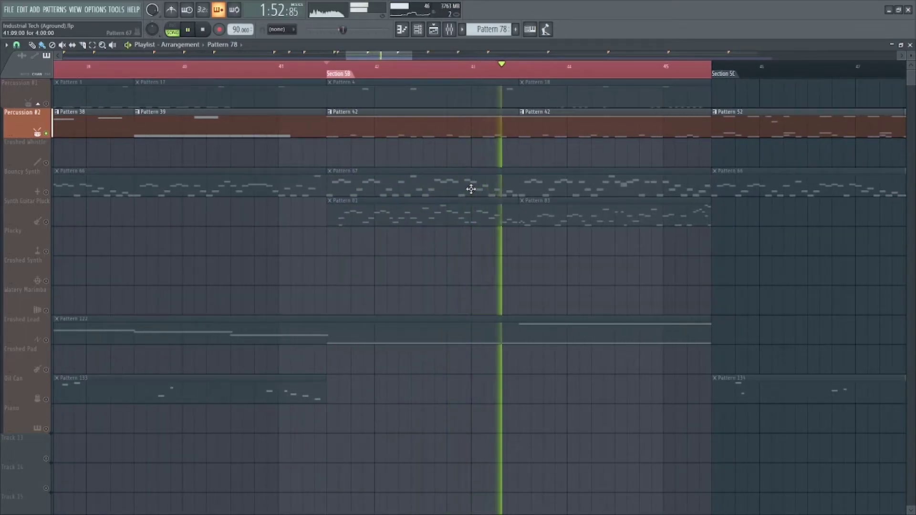
{"action": "key", "text": "space"}
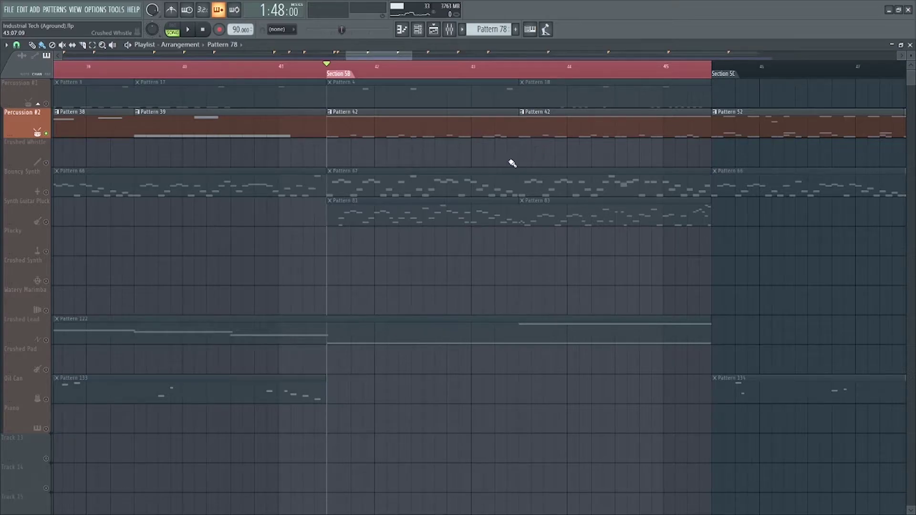
Solo the Bouncy Synth track and play its Pattern 66 from near the start of Section 5A.
{"action": "scroll", "coordinate": [513, 164], "scroll_direction": "down", "scroll_amount": 3}
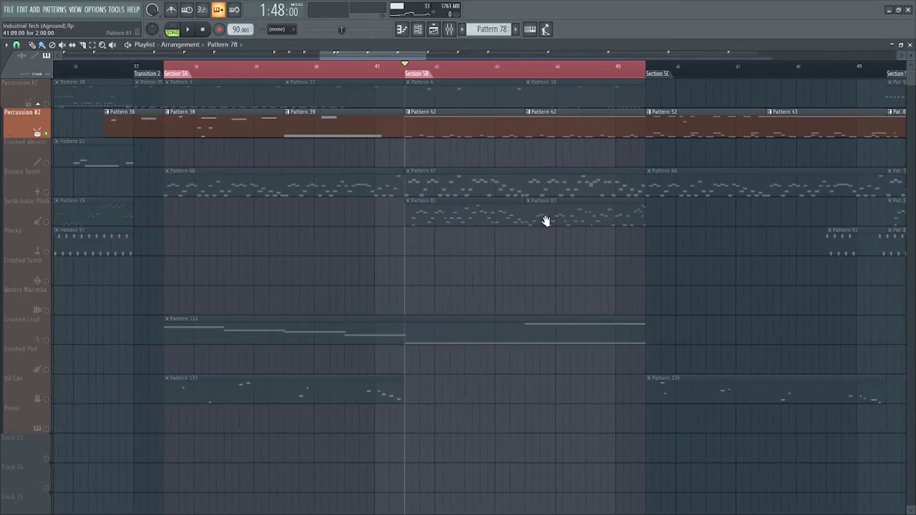
{"action": "left_click", "coordinate": [53, 193]}
{"action": "left_click", "coordinate": [224, 66]}
{"action": "key", "text": "space"}
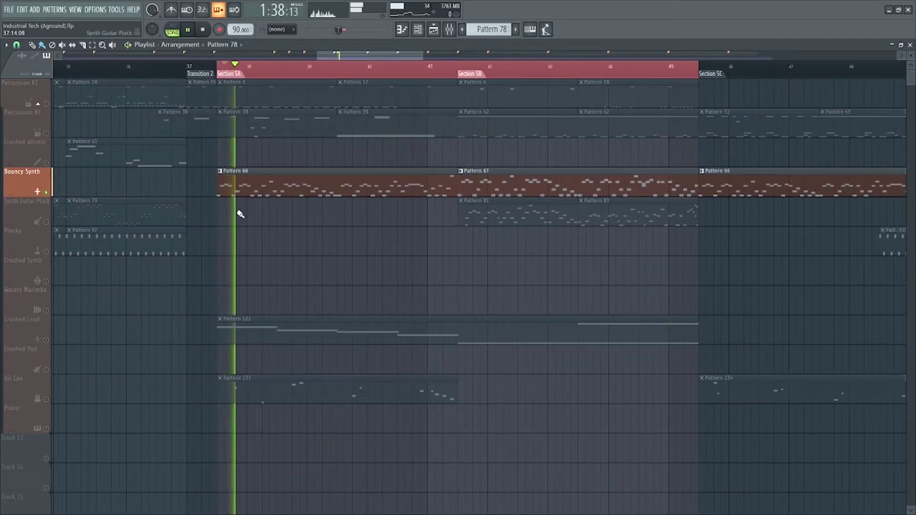
{"action": "scroll", "coordinate": [240, 214], "scroll_direction": "up", "scroll_amount": 5}
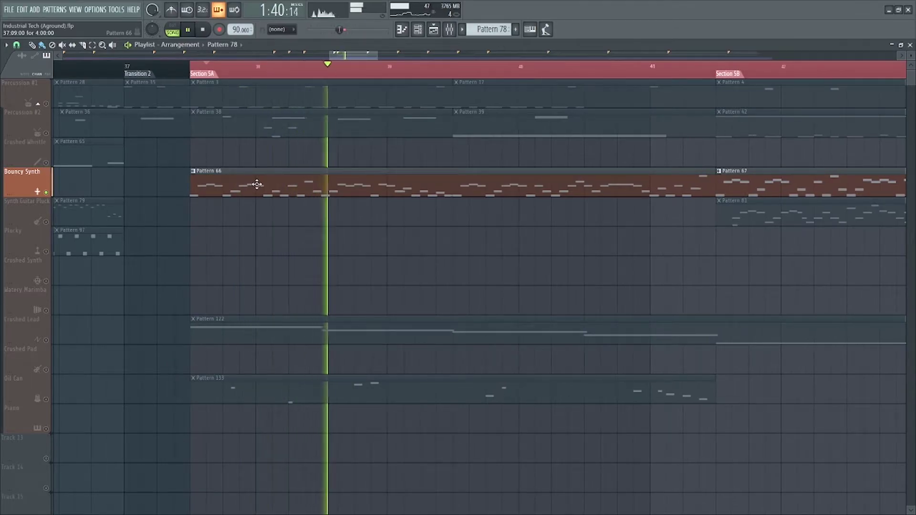
{"action": "key", "text": "space"}
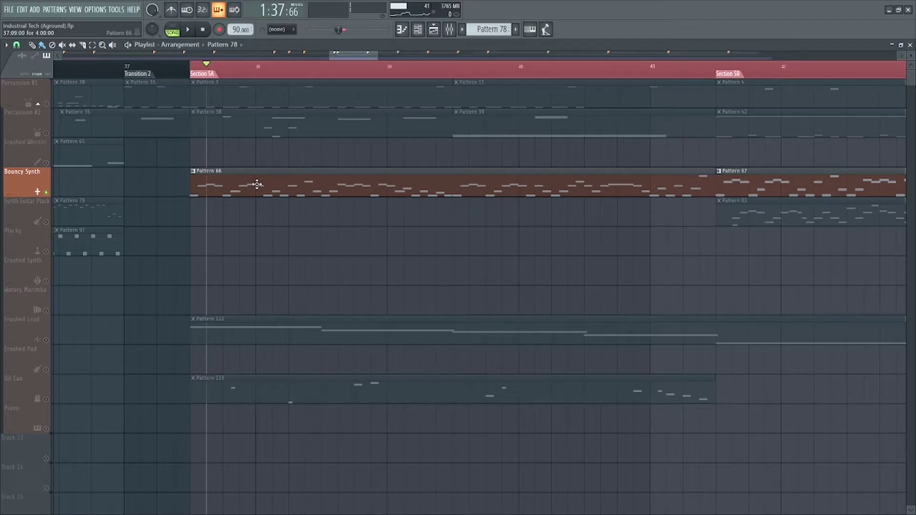
Select all the low C#5 notes in the Bouncy Synth's Pattern 66, then return to the playlist.
{"action": "double_click", "coordinate": [257, 184]}
{"action": "scroll", "coordinate": [145, 257], "scroll_direction": "down", "scroll_amount": 1}
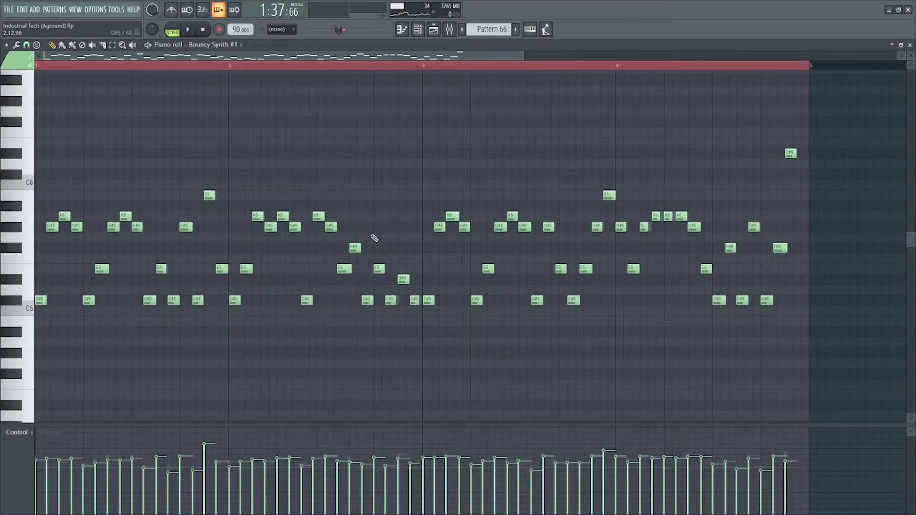
{"action": "left_click_drag", "start_coordinate": [786, 287], "coordinate": [29, 327]}
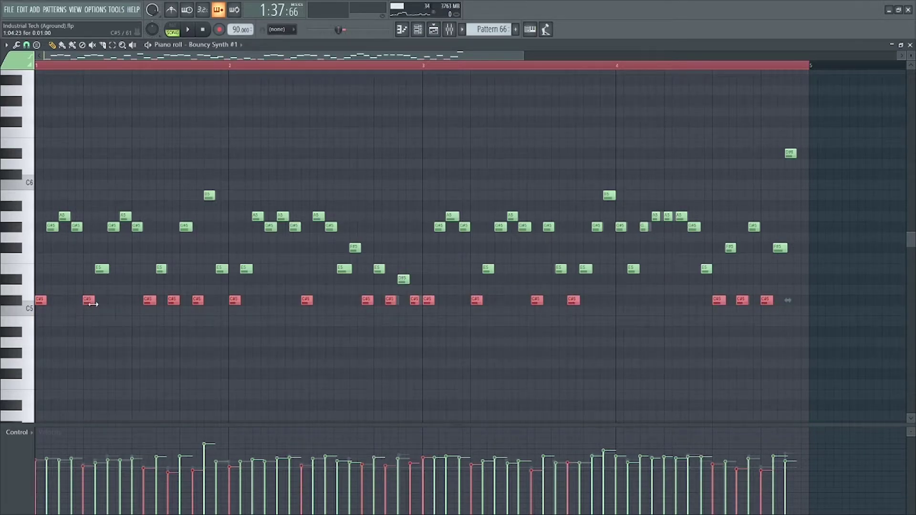
{"action": "key", "text": "F5"}
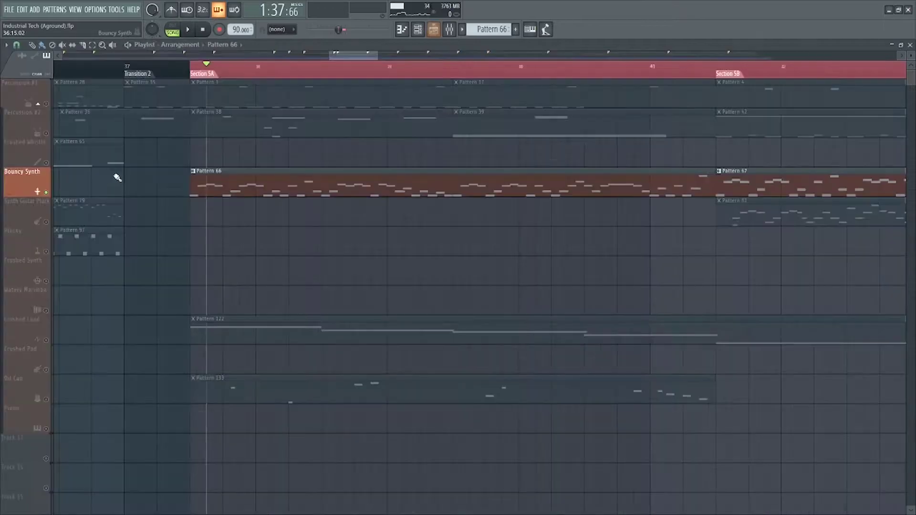
Solo the Crushed Lead track and play it from the start of Section 5A while following Pattern 122's notes in the piano roll.
{"action": "right_click", "coordinate": [49, 340]}
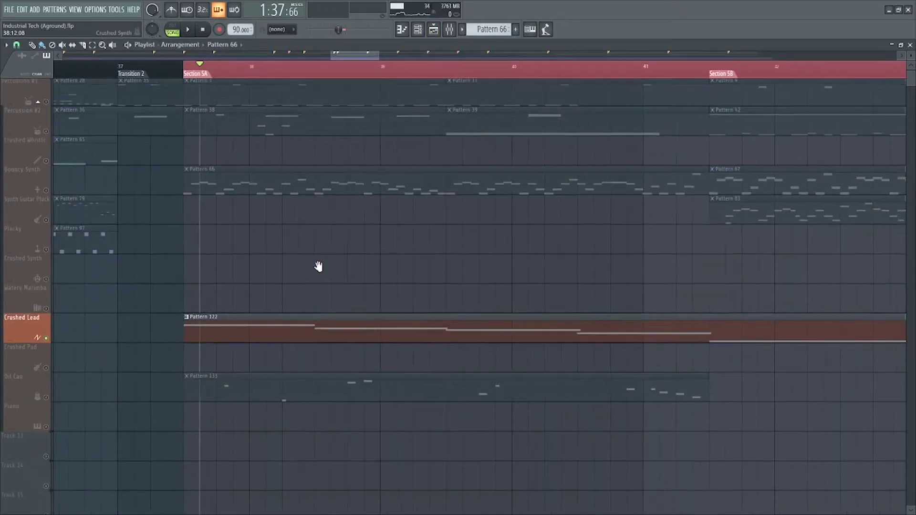
{"action": "left_click", "coordinate": [164, 73]}
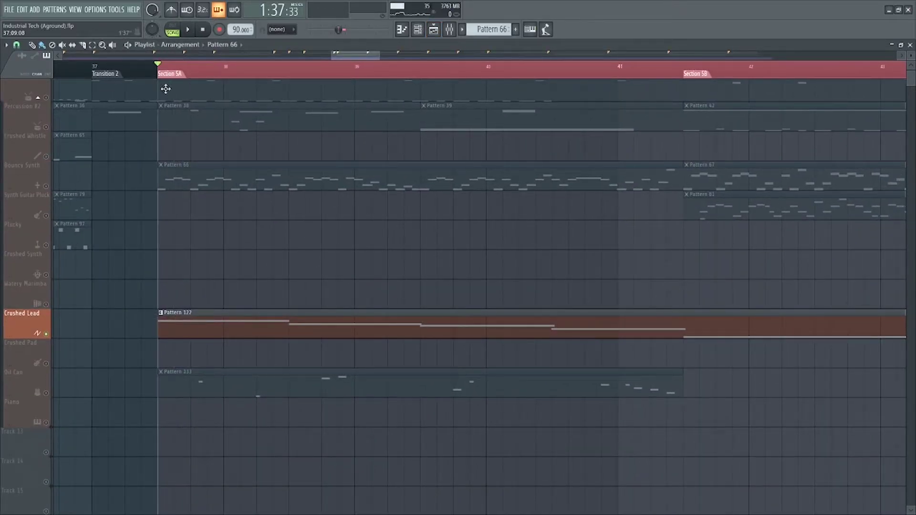
{"action": "key", "text": "space"}
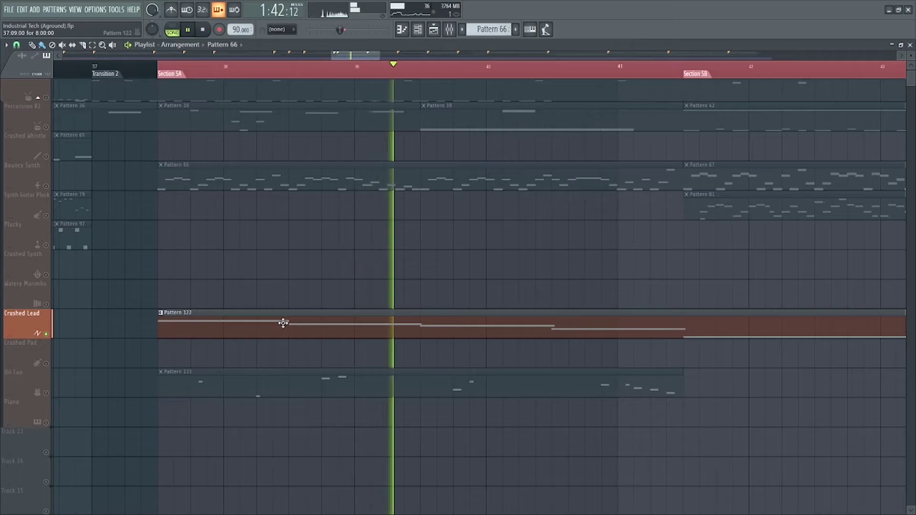
{"action": "double_click", "coordinate": [327, 331]}
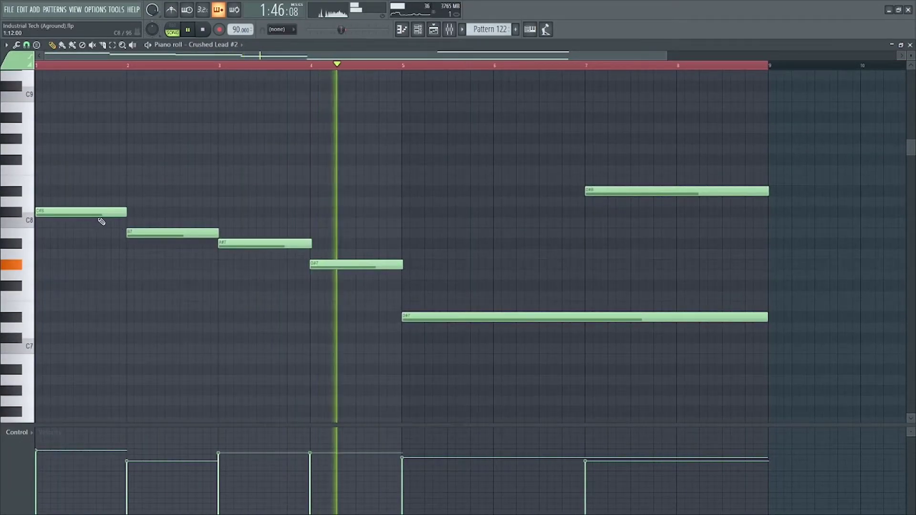
{"action": "key", "text": "space"}
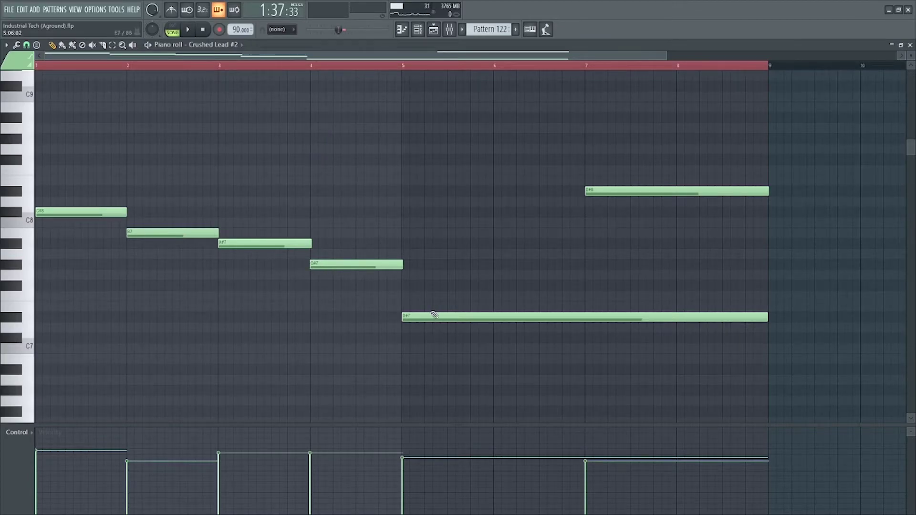
{"action": "key", "text": "F5"}
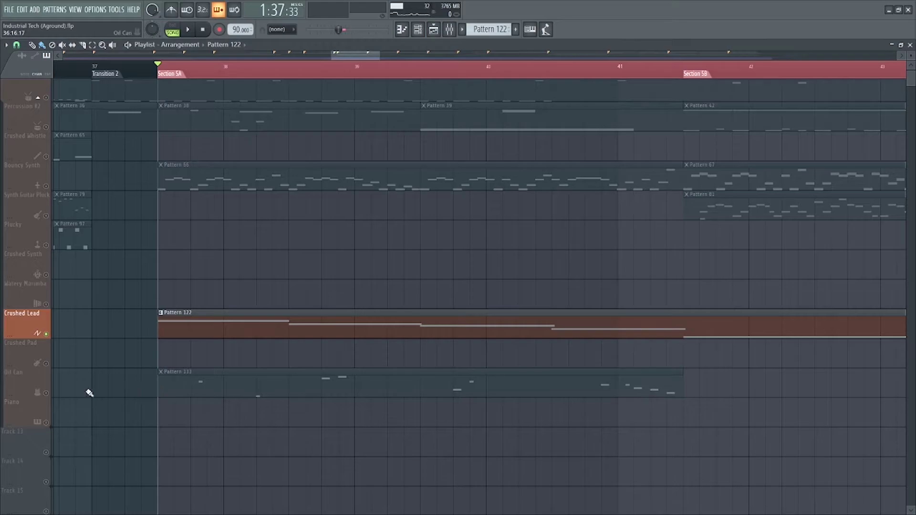
Solo the Oil Can track and play it from Section 5A while following Pattern 133's notes in the piano roll.
{"action": "left_click", "coordinate": [48, 394]}
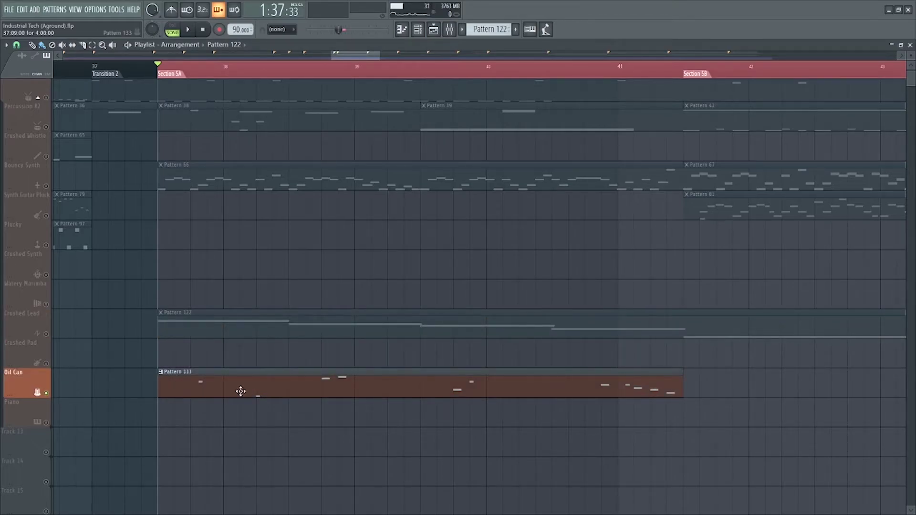
{"action": "key", "text": "space"}
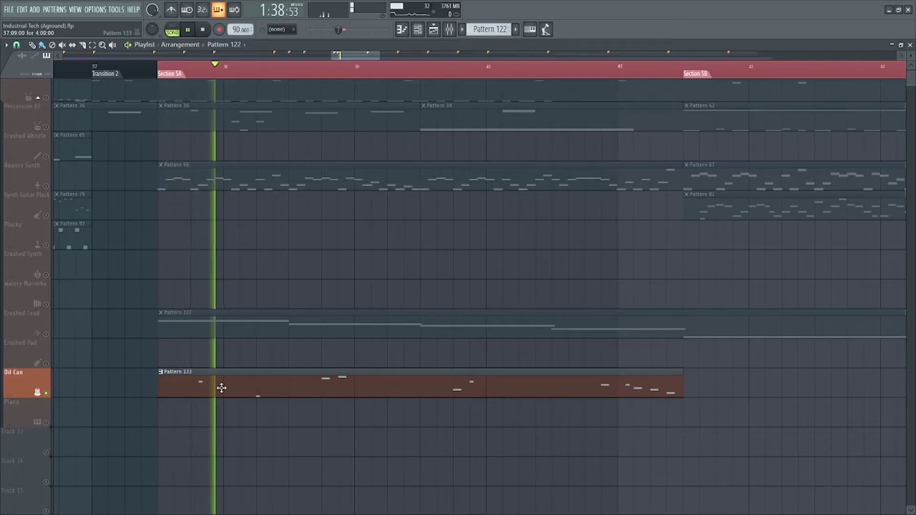
{"action": "double_click", "coordinate": [288, 392]}
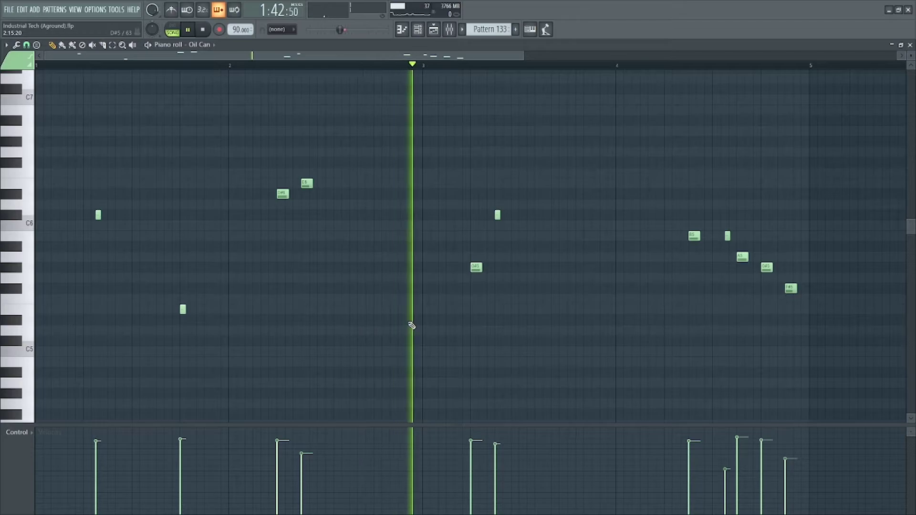
{"action": "key", "text": "space"}
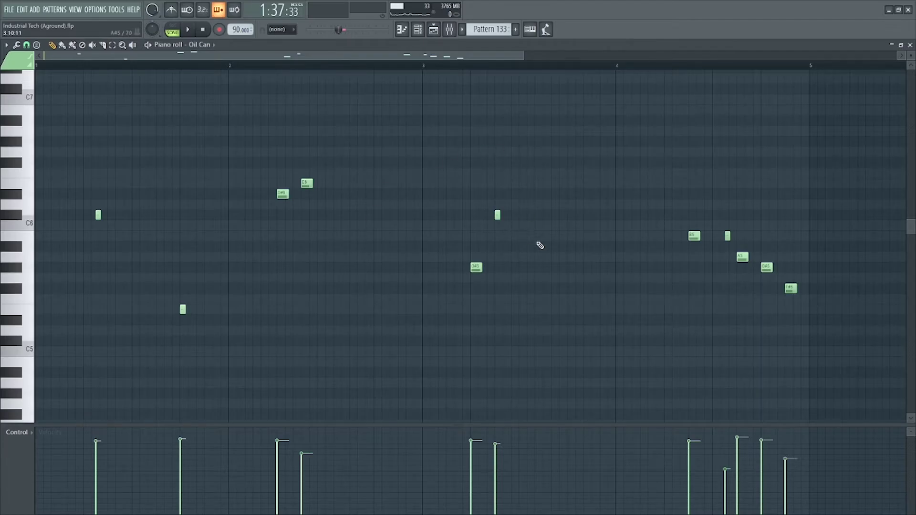
{"action": "key", "text": "F5"}
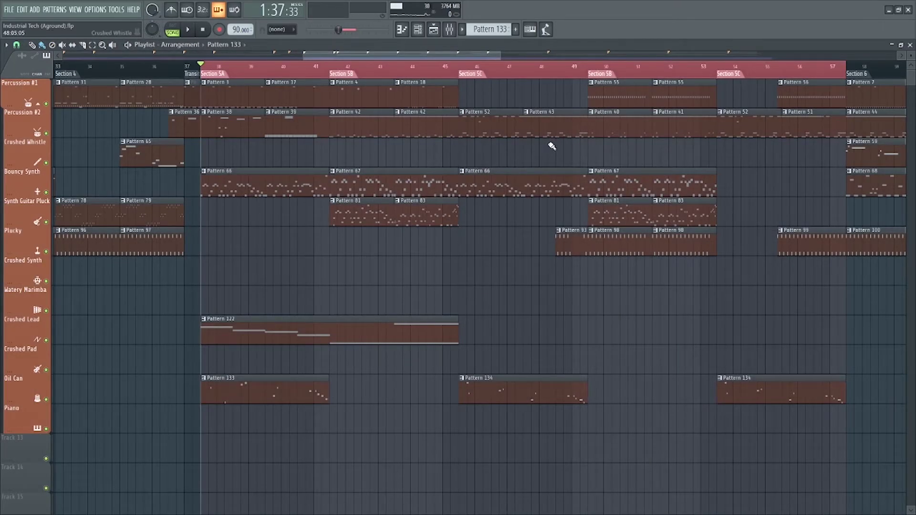
Play Section 5A in the playlist with all tracks audible.
{"action": "scroll", "coordinate": [377, 108], "scroll_direction": "right", "scroll_amount": 2}
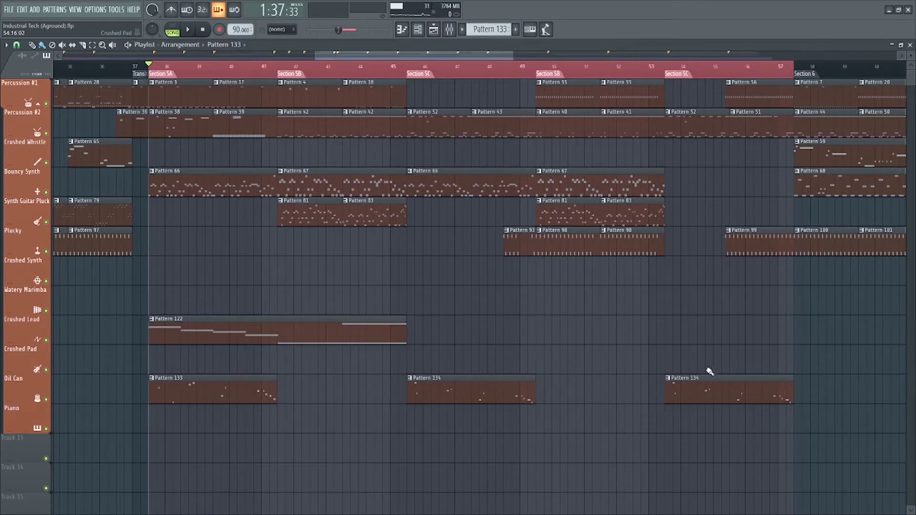
{"action": "scroll", "coordinate": [450, 284], "scroll_direction": "up", "scroll_amount": 4}
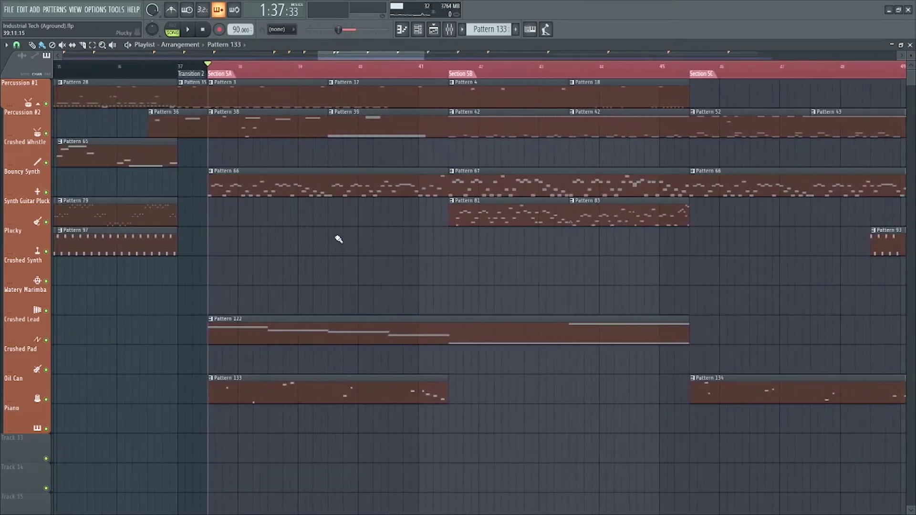
{"action": "key", "text": "space"}
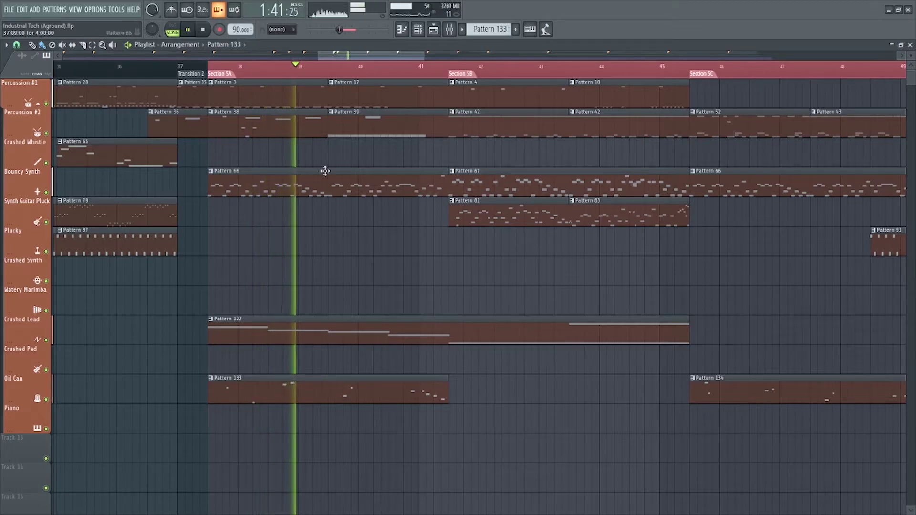
{"action": "key", "text": "space"}
Play all tracks from the start of Section 5B and examine the notes of the Bouncy Synth's Pattern 67.
{"action": "left_click", "coordinate": [452, 71]}
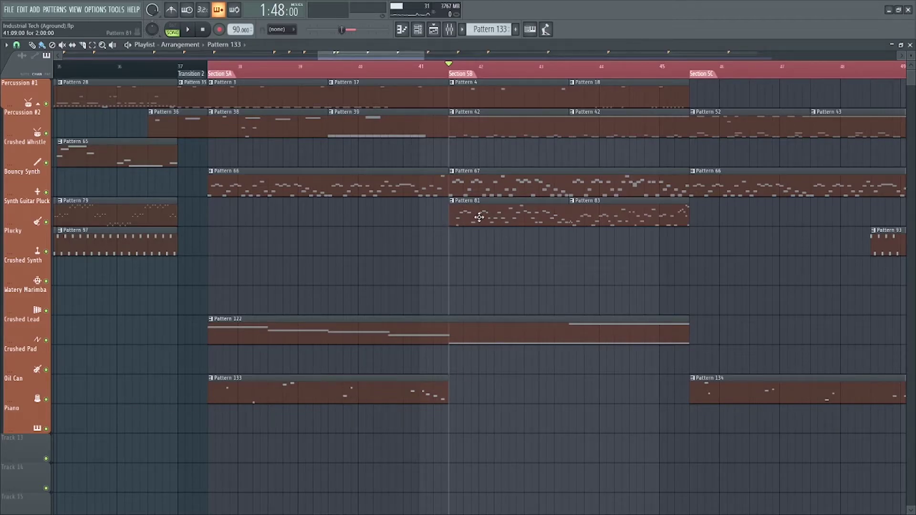
{"action": "key", "text": "space"}
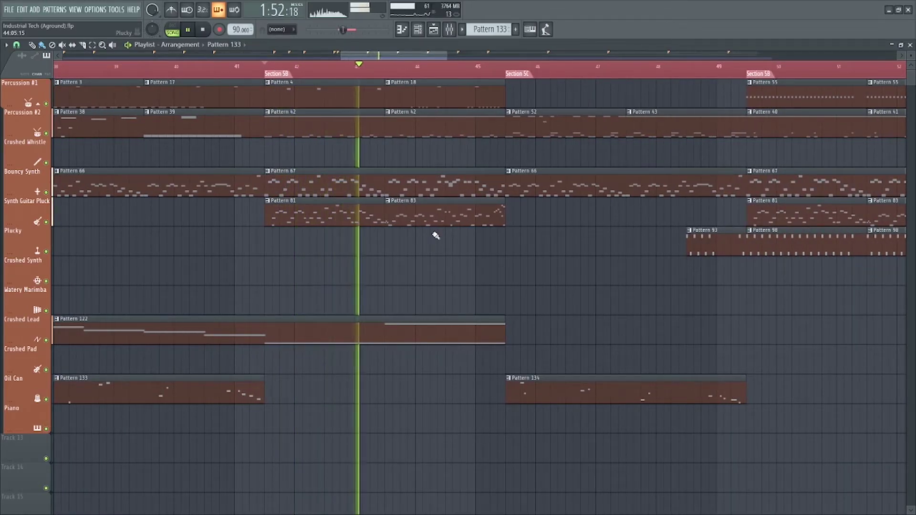
{"action": "key", "text": "space"}
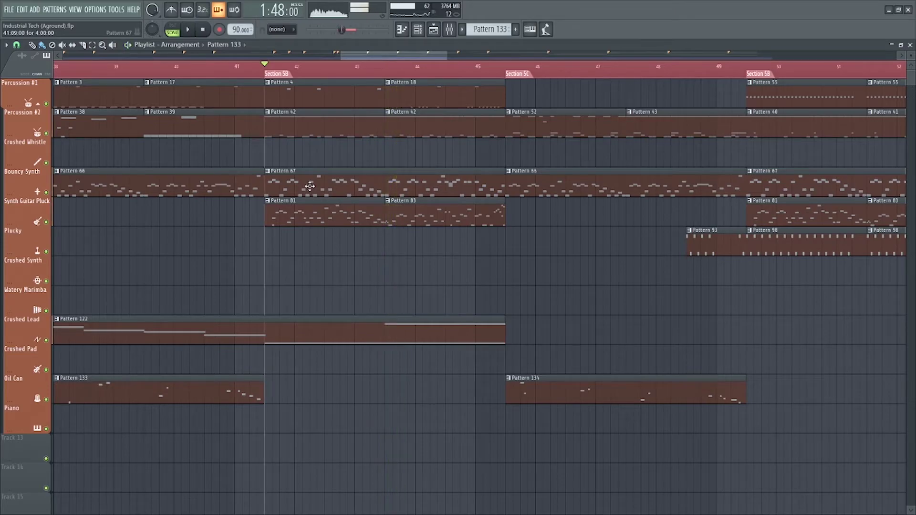
{"action": "double_click", "coordinate": [302, 185]}
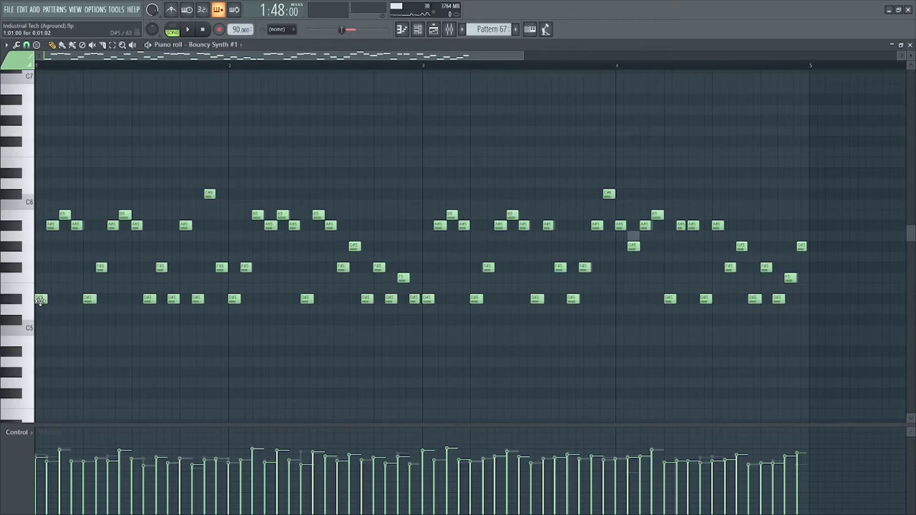
{"action": "key", "text": "F5"}
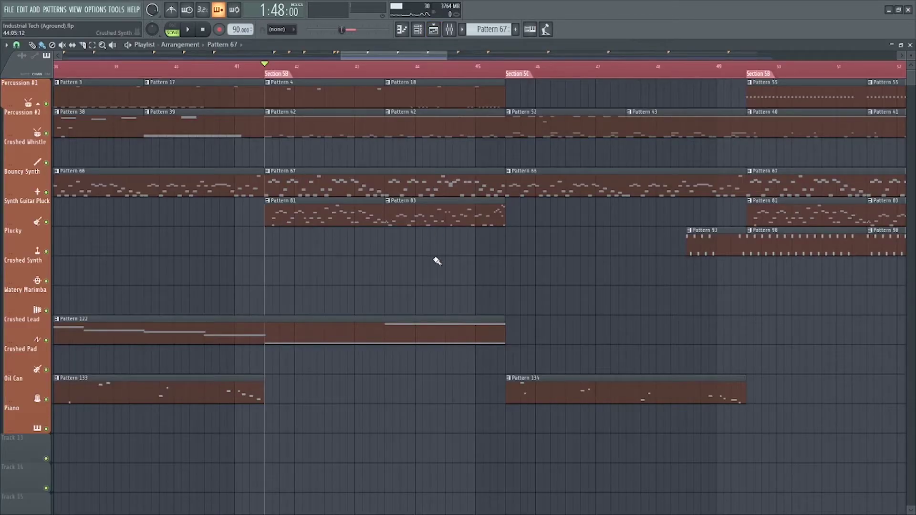
Play all tracks from the first Section 5C into the repeated Section 5B, then place the playhead at that second Section 5B.
{"action": "scroll", "coordinate": [454, 265], "scroll_direction": "right", "scroll_amount": 3}
{"action": "left_click", "coordinate": [355, 70]}
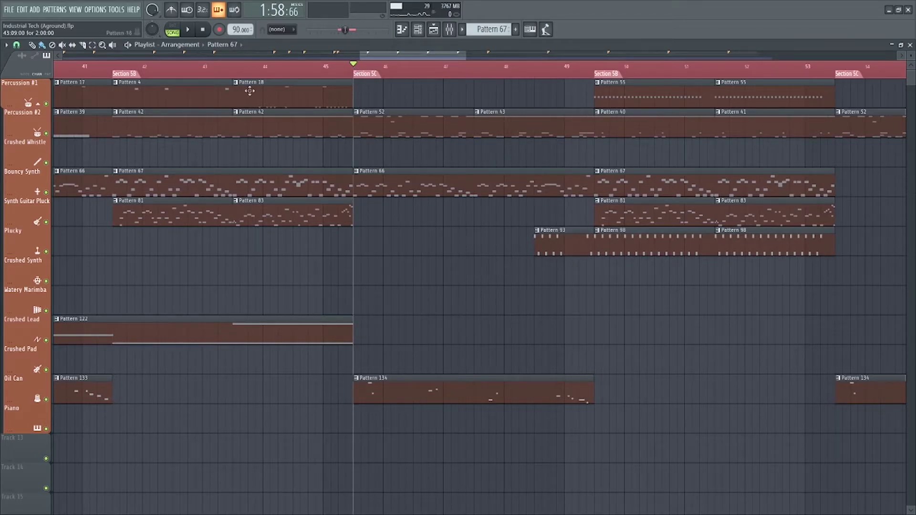
{"action": "key", "text": "space"}
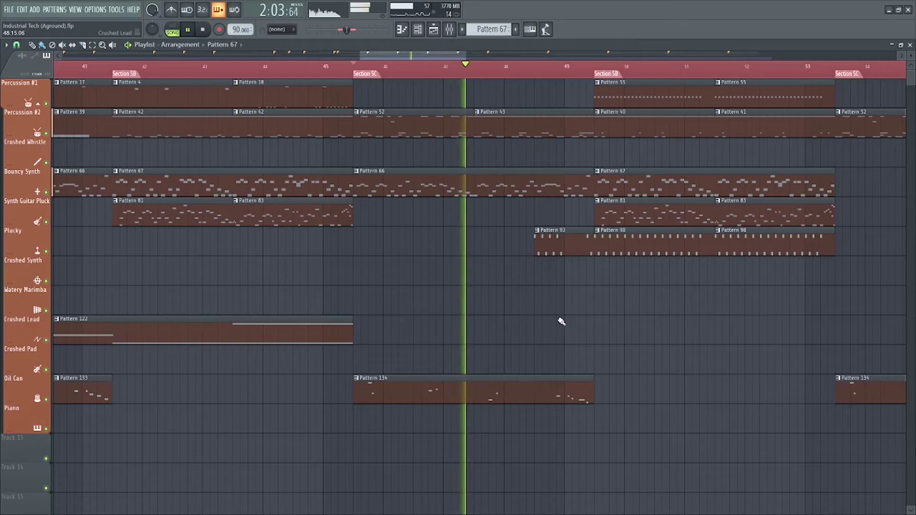
{"action": "scroll", "coordinate": [591, 285], "scroll_direction": "right", "scroll_amount": 3}
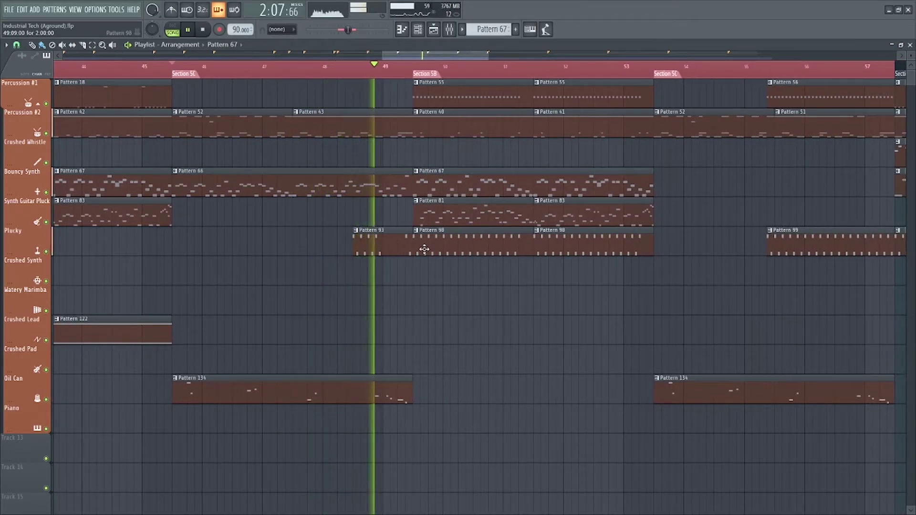
{"action": "scroll", "coordinate": [388, 296], "scroll_direction": "down", "scroll_amount": 3}
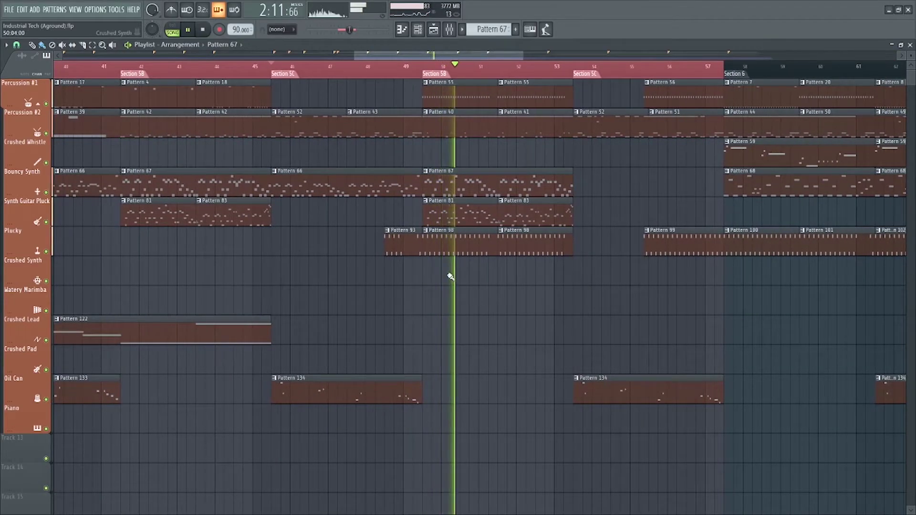
{"action": "key", "text": "space"}
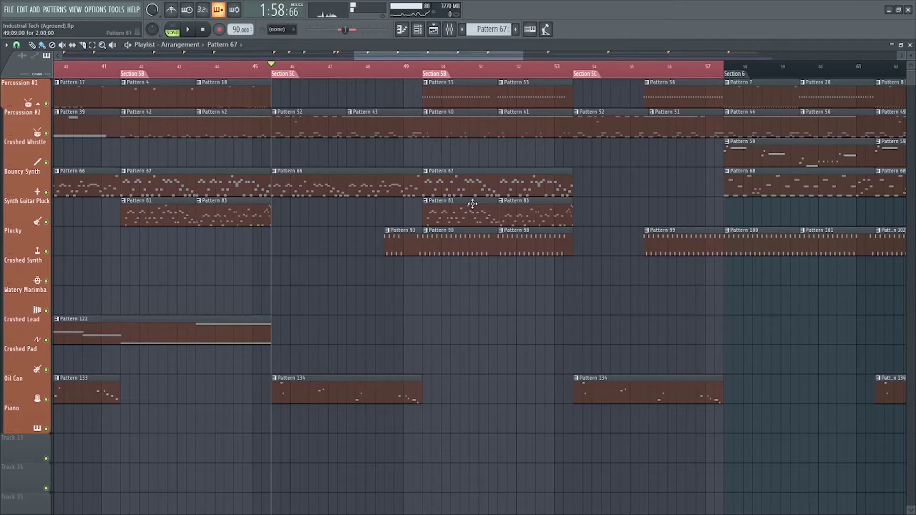
{"action": "left_click", "coordinate": [428, 65]}
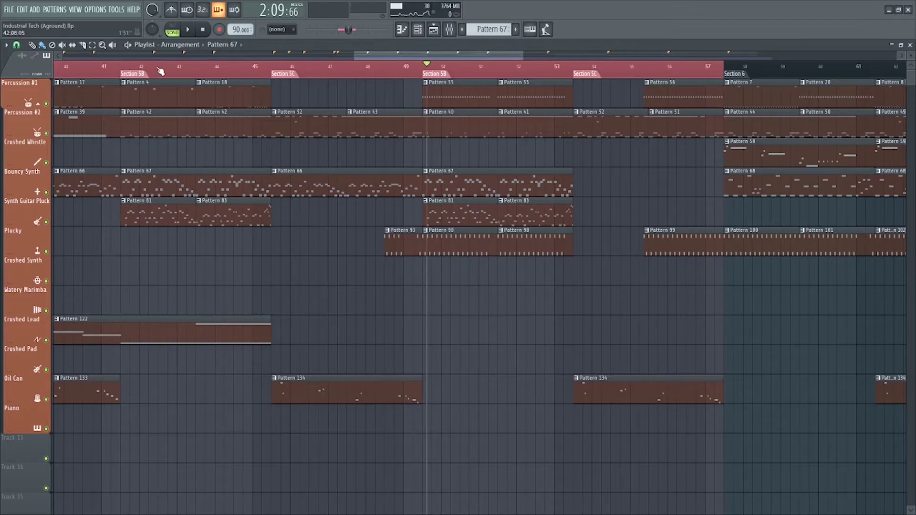
Play all tracks from the start of the second Section 5C, following the Plucky's Pattern 99 entry.
{"action": "scroll", "coordinate": [543, 252], "scroll_direction": "up", "scroll_amount": 3}
{"action": "scroll", "coordinate": [509, 252], "scroll_direction": "down", "scroll_amount": 5}
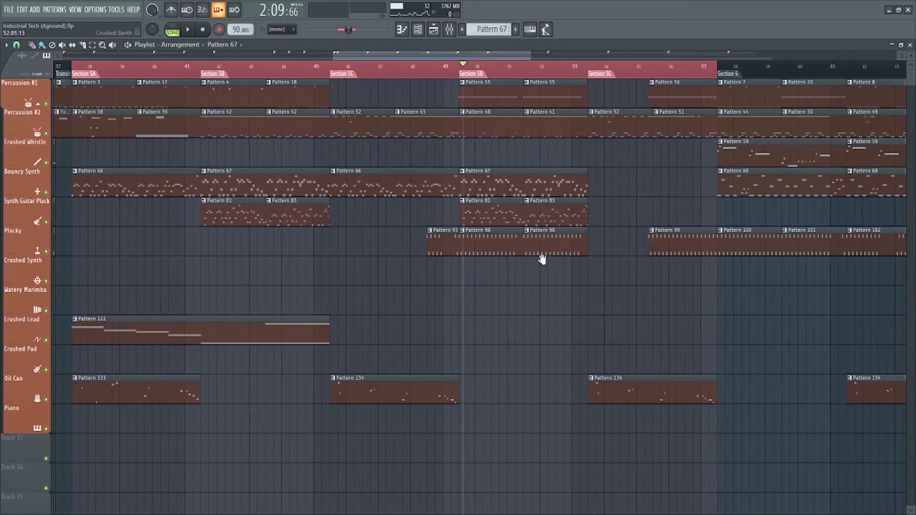
{"action": "left_click", "coordinate": [364, 63]}
{"action": "key", "text": "space"}
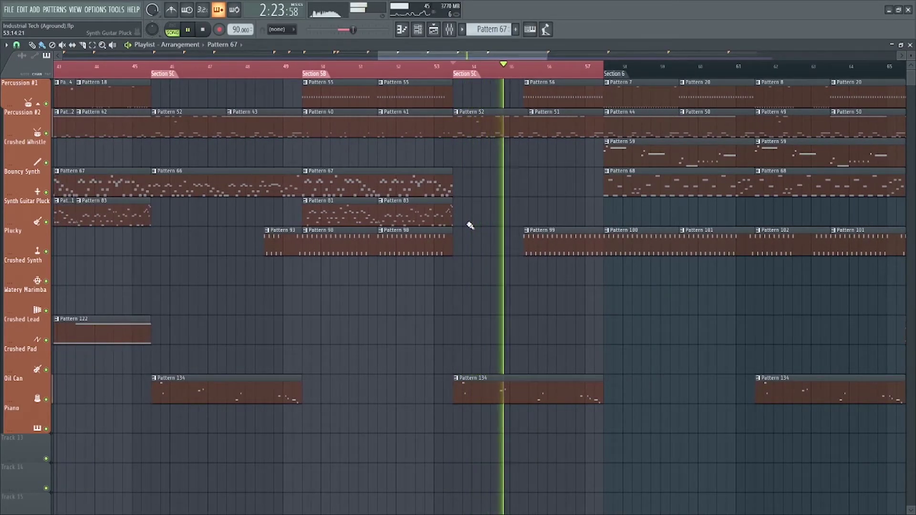
{"action": "scroll", "coordinate": [536, 228], "scroll_direction": "up", "scroll_amount": 2}
{"action": "scroll", "coordinate": [444, 237], "scroll_direction": "down", "scroll_amount": 3}
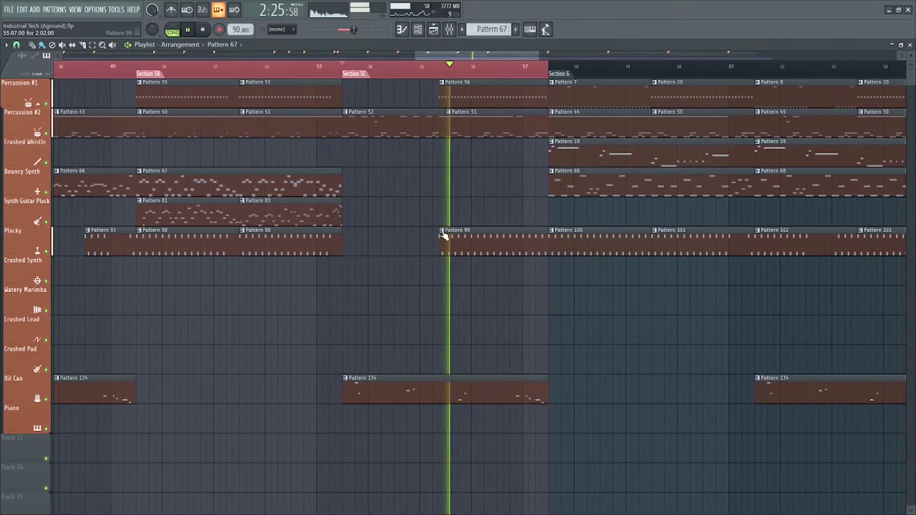
{"action": "key", "text": "space"}
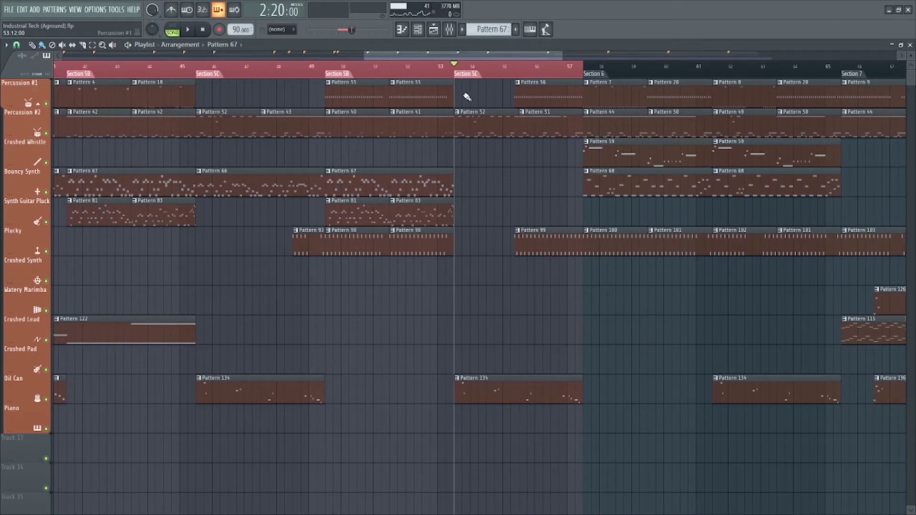
Play Section 6 in the playlist with all tracks audible.
{"action": "scroll", "coordinate": [530, 98], "scroll_direction": "up", "scroll_amount": 3}
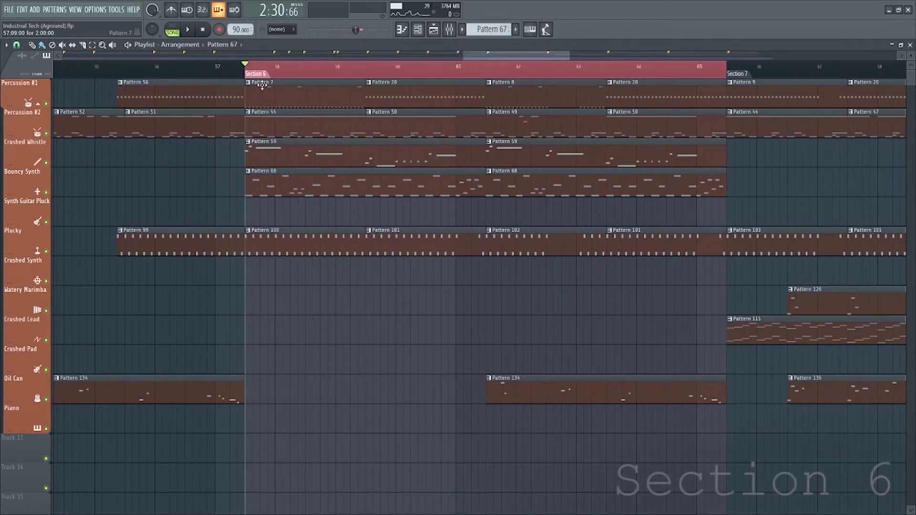
{"action": "key", "text": "space"}
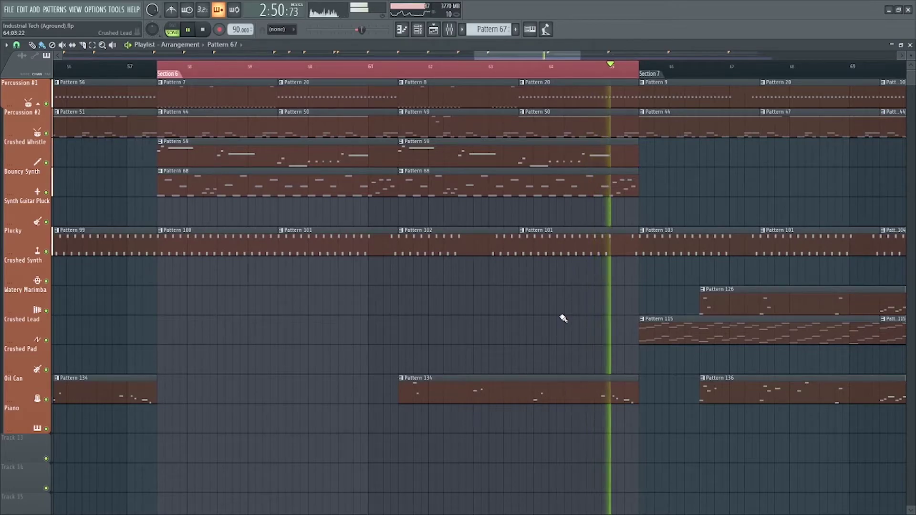
{"action": "key", "text": "space"}
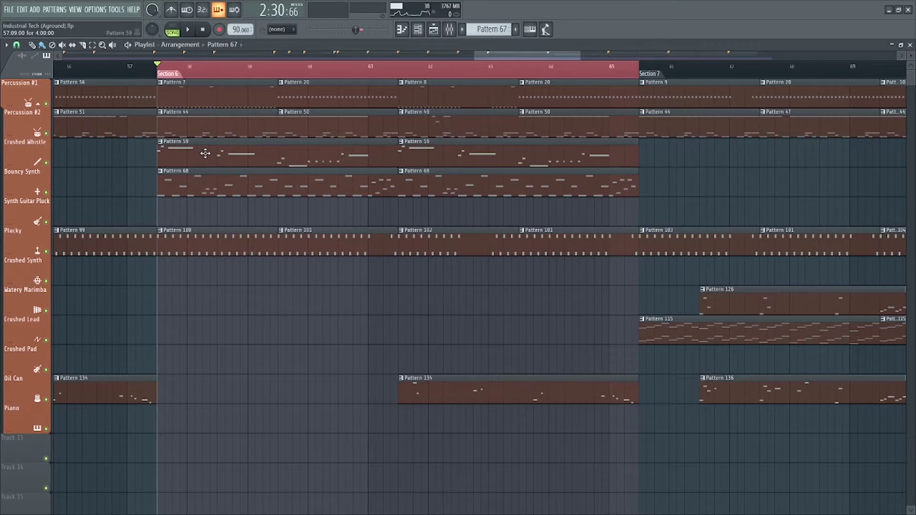
Solo the Bouncy Synth track, play it from Section 6 and examine Pattern 68's notes in the piano roll.
{"action": "scroll", "coordinate": [189, 164], "scroll_direction": "down", "scroll_amount": 8}
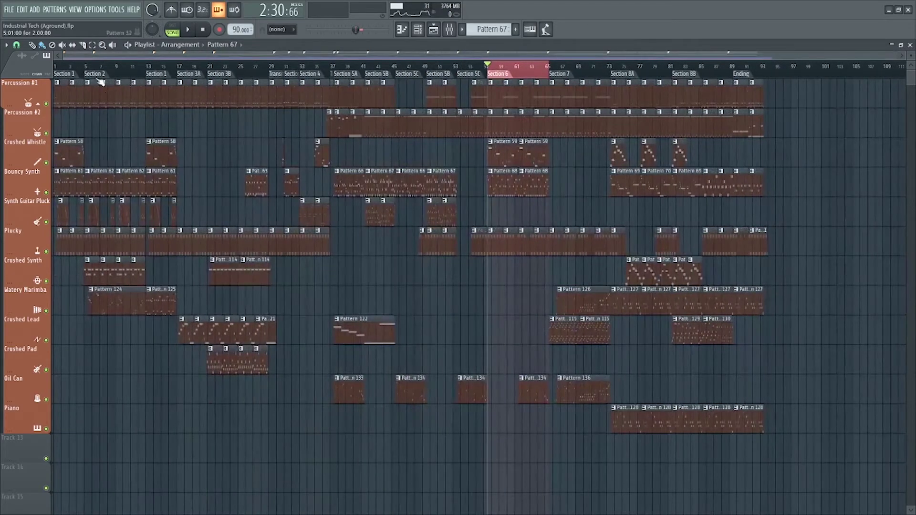
{"action": "scroll", "coordinate": [515, 201], "scroll_direction": "up", "scroll_amount": 10}
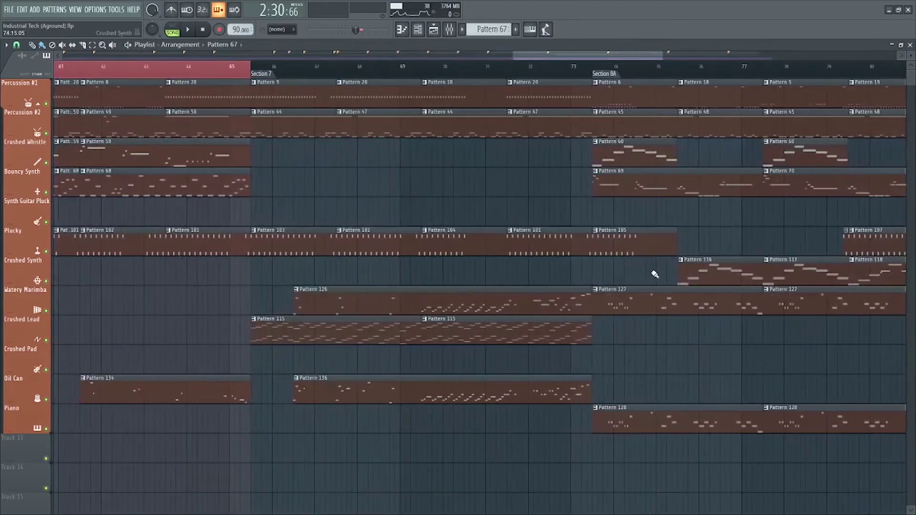
{"action": "scroll", "coordinate": [629, 237], "scroll_direction": "left", "scroll_amount": 6}
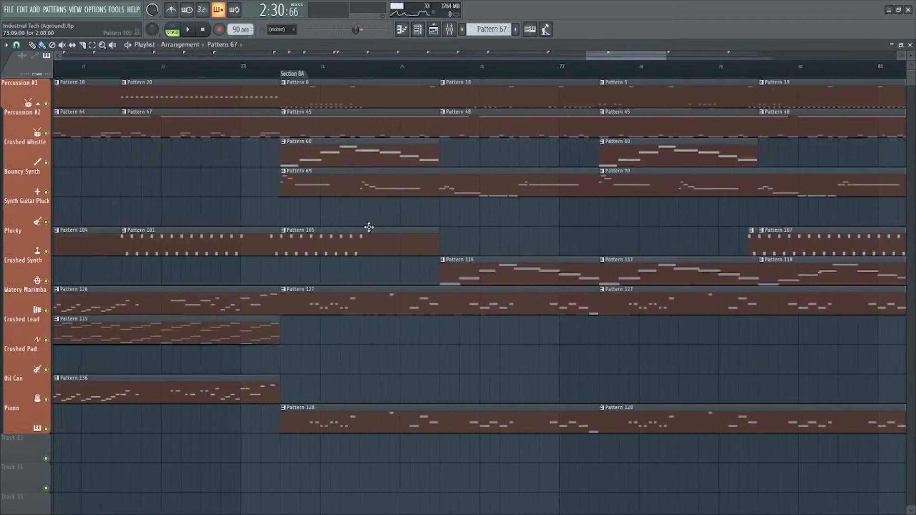
{"action": "scroll", "coordinate": [633, 235], "scroll_direction": "left", "scroll_amount": 8}
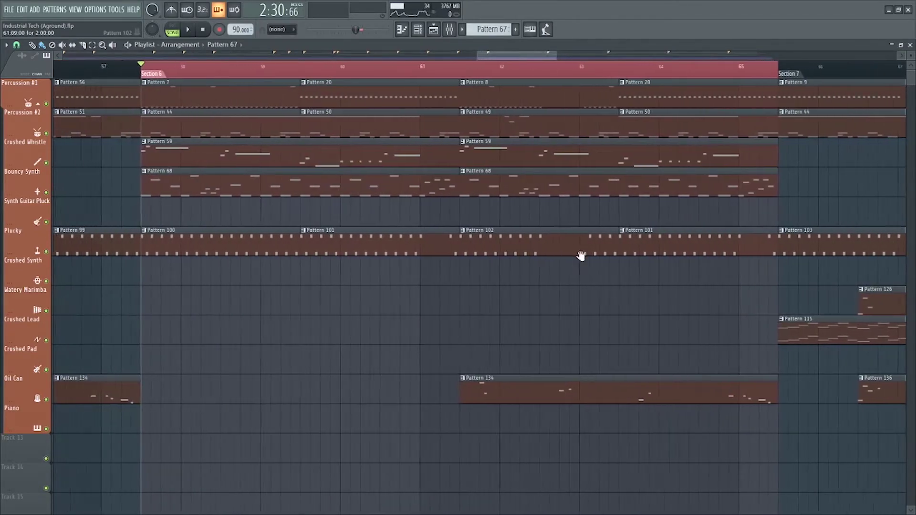
{"action": "scroll", "coordinate": [286, 181], "scroll_direction": "down", "scroll_amount": 1}
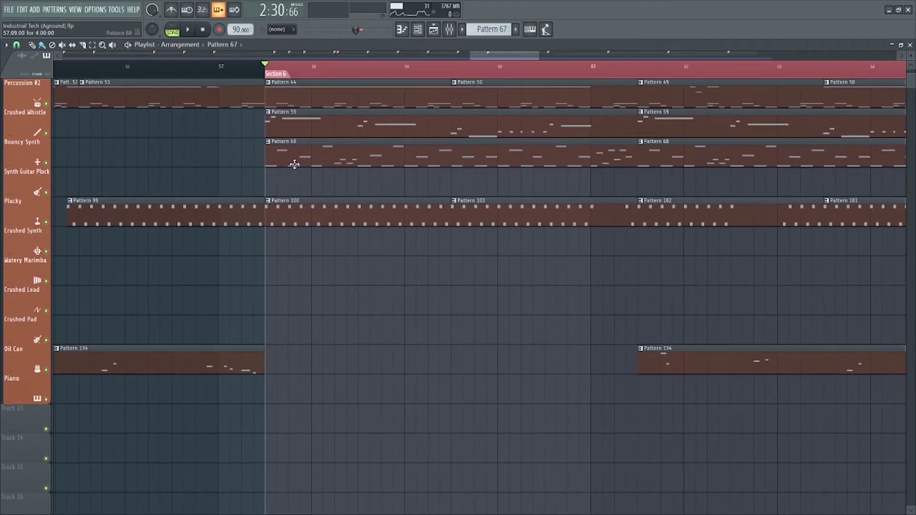
{"action": "left_click", "coordinate": [46, 163], "text": "ctrl"}
{"action": "key", "text": "space"}
{"action": "scroll", "coordinate": [329, 186], "scroll_direction": "up", "scroll_amount": 1}
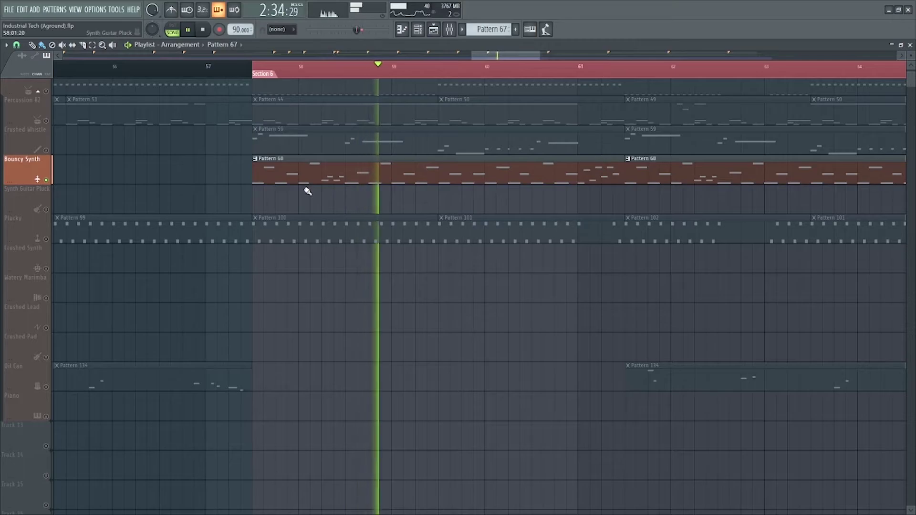
{"action": "double_click", "coordinate": [306, 176]}
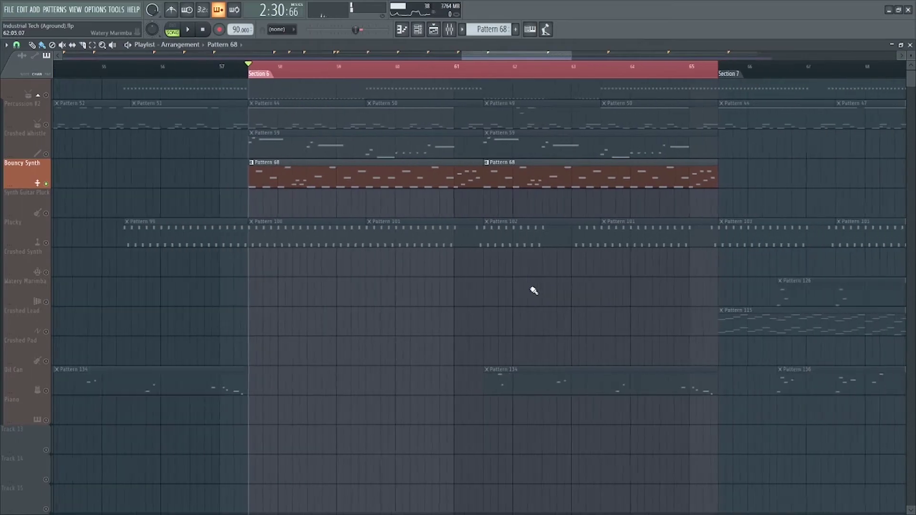
{"action": "scroll", "coordinate": [532, 291], "scroll_direction": "right", "scroll_amount": 2}
Restore all tracks, play from the second half of Section 6, and solo the Oil Can during playback.
{"action": "right_click", "coordinate": [46, 192]}
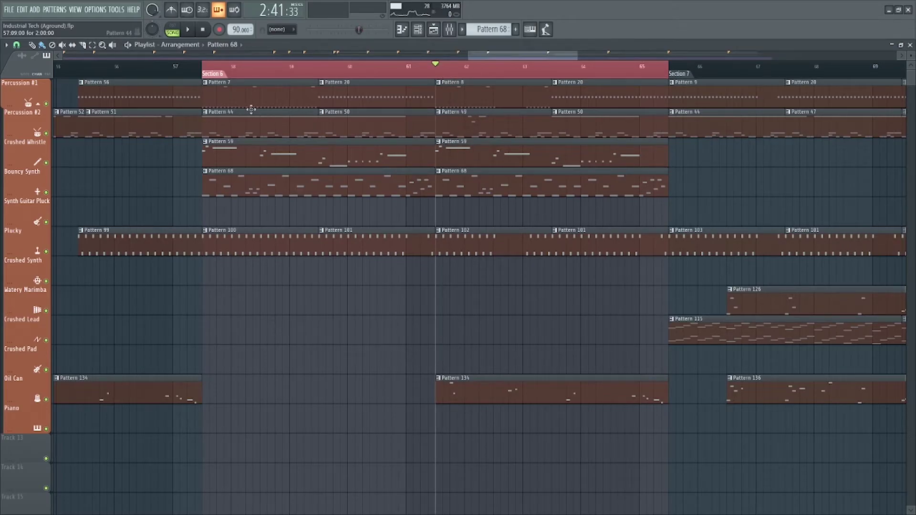
{"action": "scroll", "coordinate": [495, 337], "scroll_direction": "up", "scroll_amount": 3}
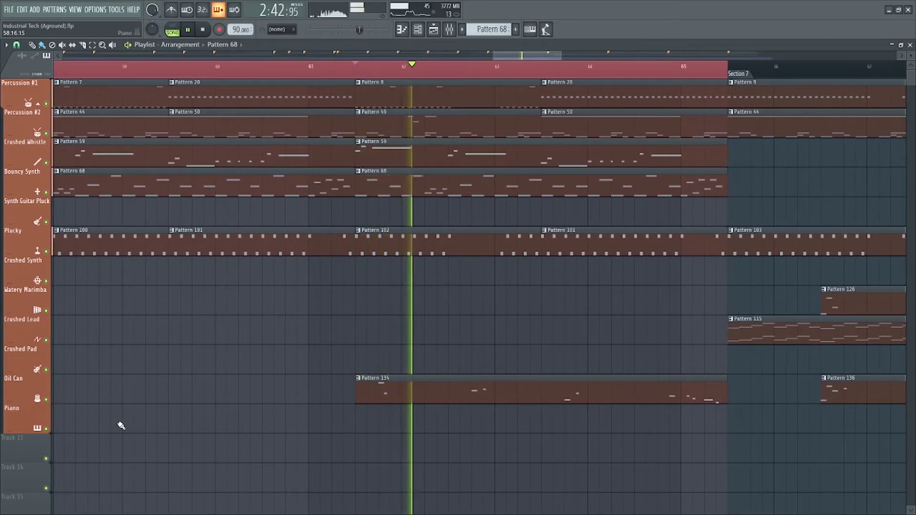
{"action": "left_click", "coordinate": [42, 399], "text": "ctrl"}
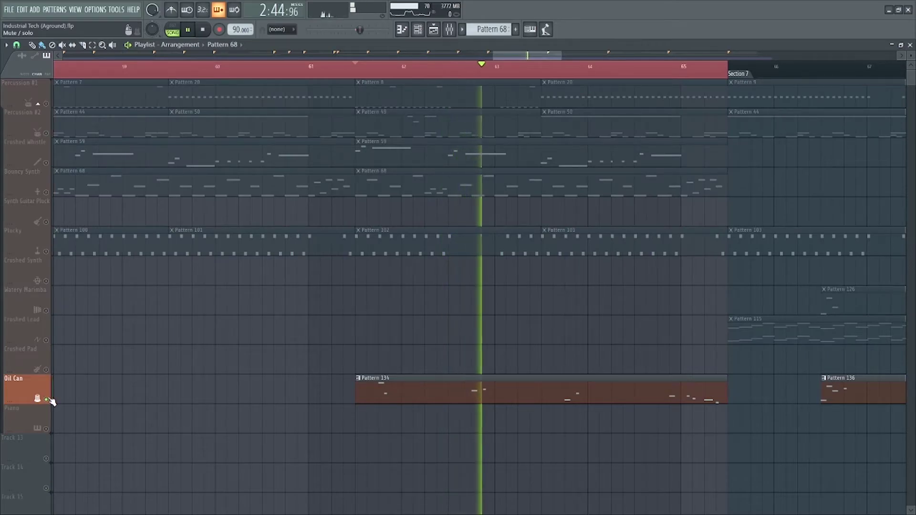
Play Section 7 with all tracks audible, following the Watery Marimba, Crushed Lead and Oil Can patterns.
{"action": "scroll", "coordinate": [296, 317], "scroll_direction": "down", "scroll_amount": 3}
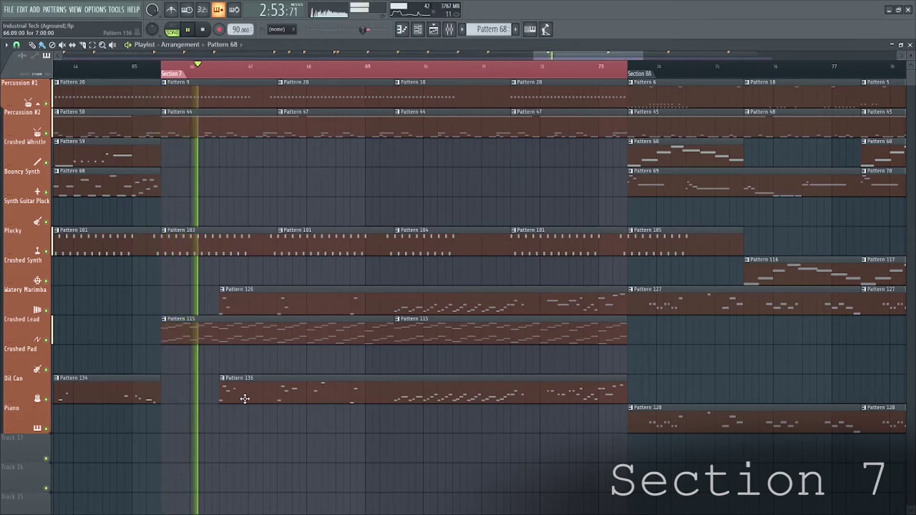
{"action": "scroll", "coordinate": [242, 391], "scroll_direction": "up", "scroll_amount": 3}
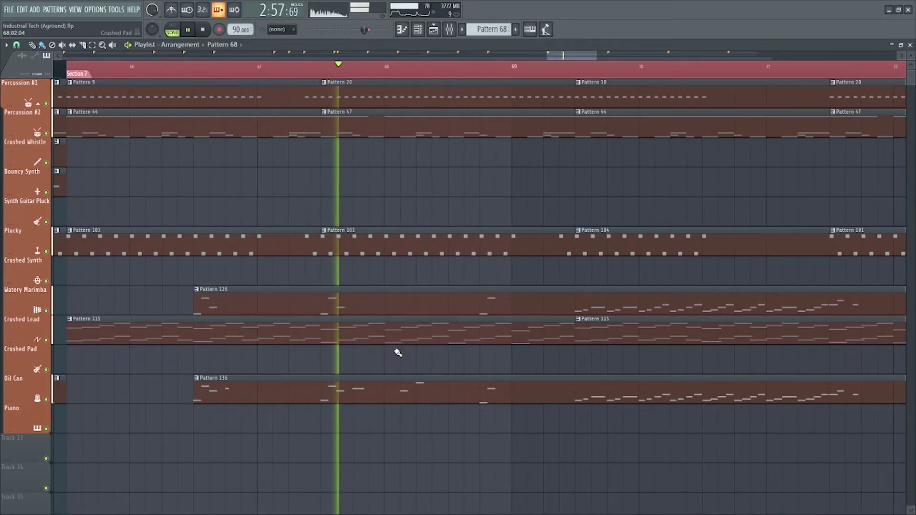
{"action": "scroll", "coordinate": [399, 354], "scroll_direction": "right", "scroll_amount": 1}
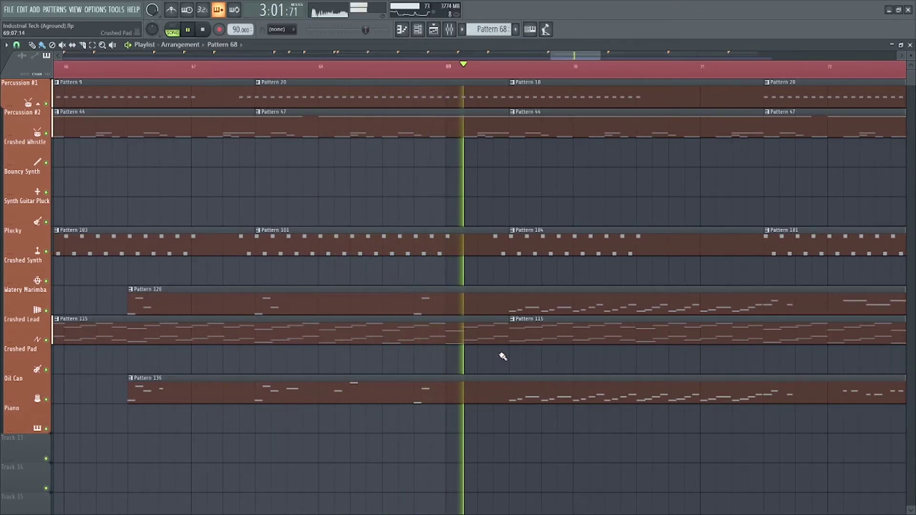
{"action": "scroll", "coordinate": [496, 357], "scroll_direction": "right", "scroll_amount": 2}
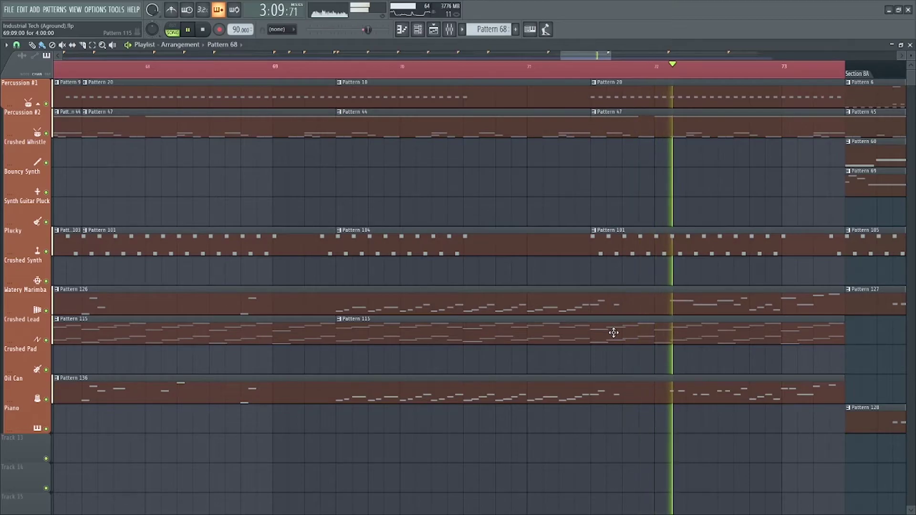
{"action": "scroll", "coordinate": [710, 339], "scroll_direction": "down", "scroll_amount": 1}
{"action": "scroll", "coordinate": [731, 333], "scroll_direction": "up", "scroll_amount": 1}
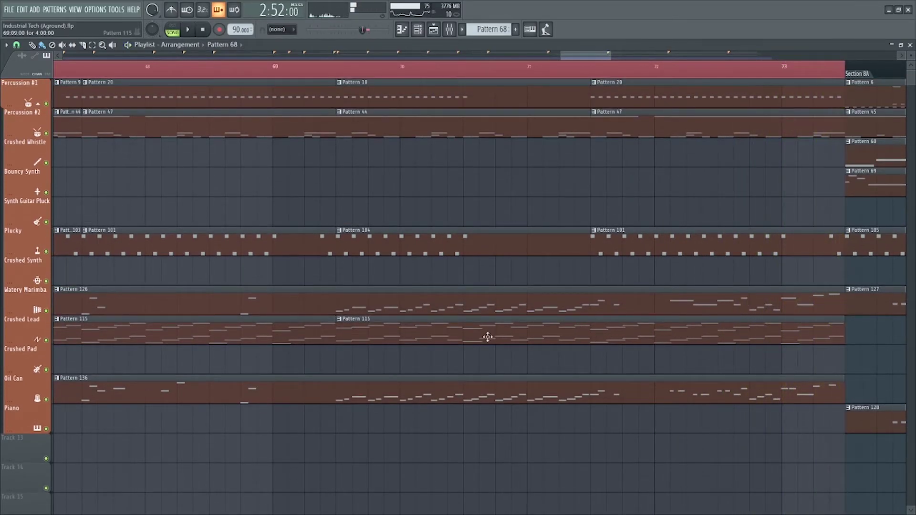
Play only the Watery Marimba and Oil Can in Section 7 and examine the Oil Can's Pattern 136 notes.
{"action": "scroll", "coordinate": [492, 335], "scroll_direction": "down", "scroll_amount": 2}
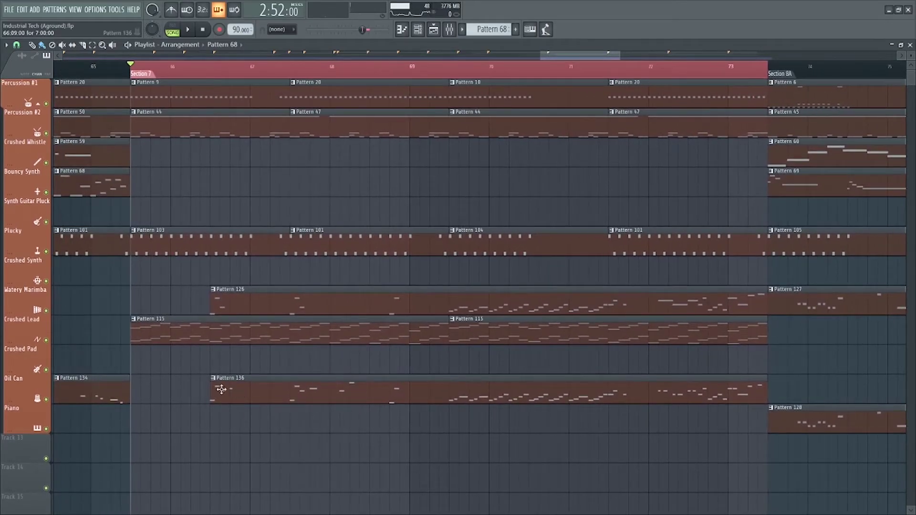
{"action": "scroll", "coordinate": [272, 385], "scroll_direction": "up", "scroll_amount": 2}
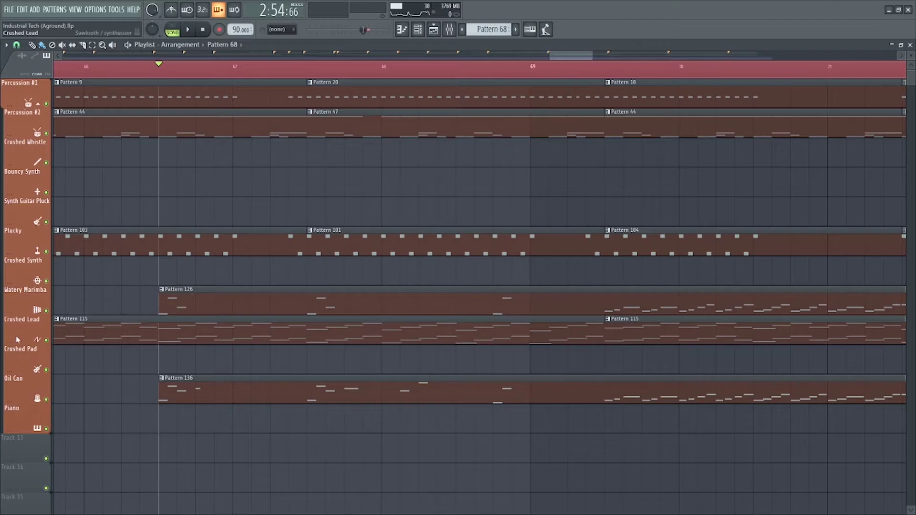
{"action": "double_click", "coordinate": [180, 381]}
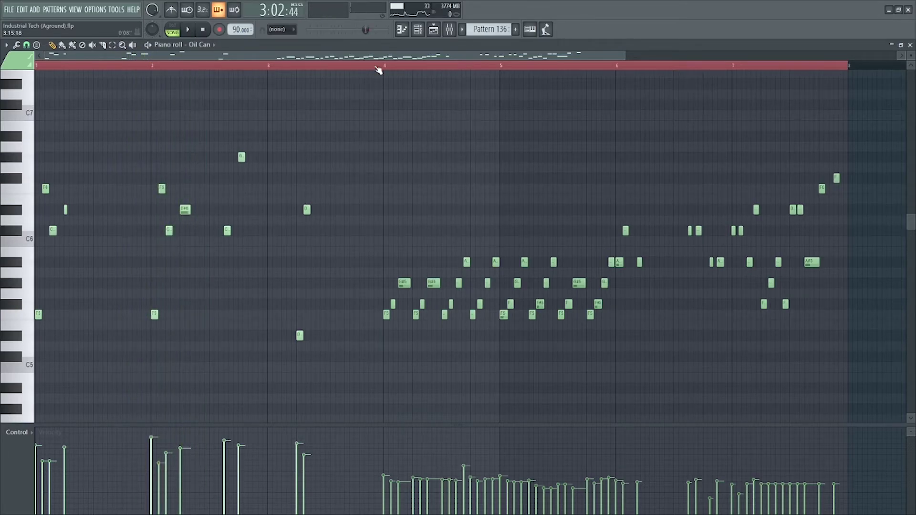
{"action": "key", "text": "F5"}
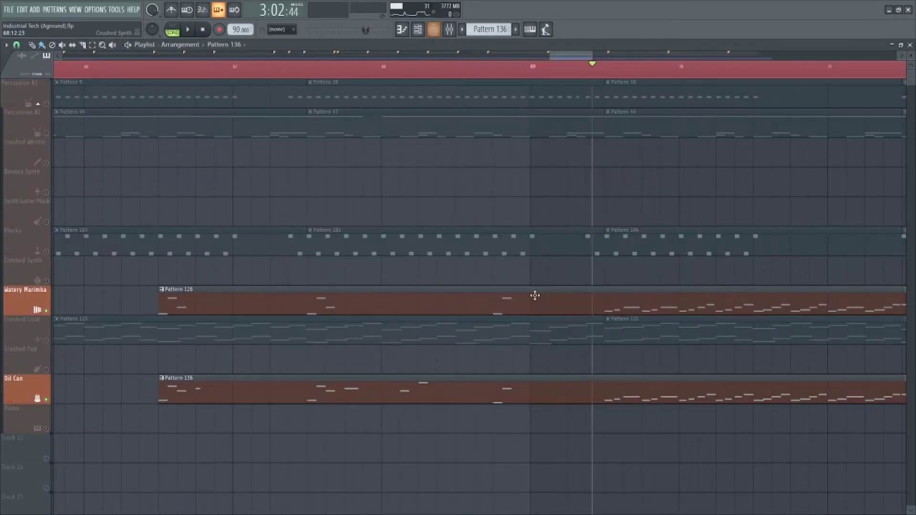
Examine the notes of the Watery Marimba's Pattern 126 in the piano roll, then return to Section 7 in the playlist.
{"action": "double_click", "coordinate": [645, 304]}
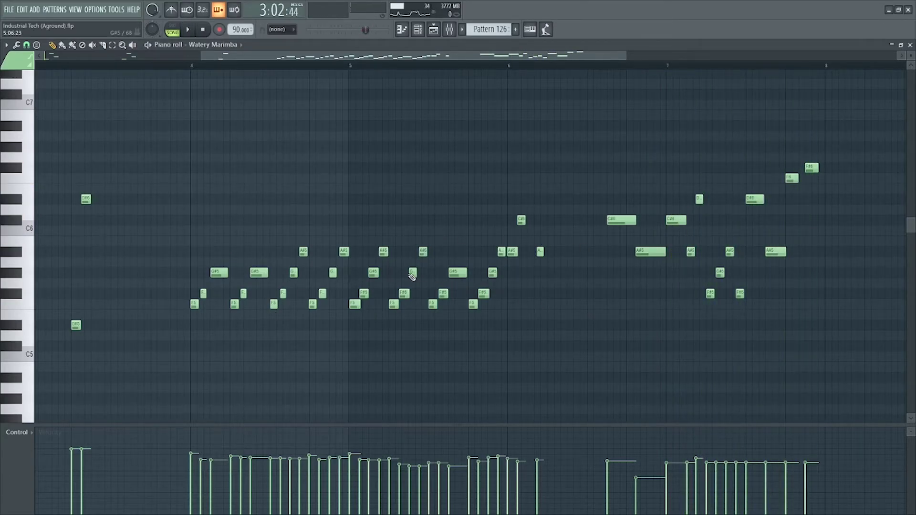
{"action": "key", "text": "F5"}
{"action": "scroll", "coordinate": [512, 273], "scroll_direction": "down", "scroll_amount": 2}
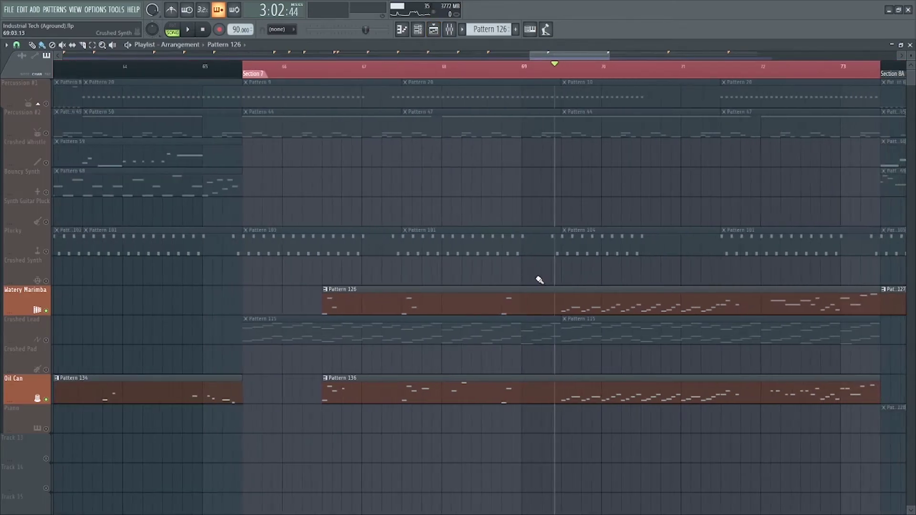
Solo the Crushed Lead, play it from Section 7 and examine Pattern 115's notes in the piano roll.
{"action": "left_click", "coordinate": [49, 341]}
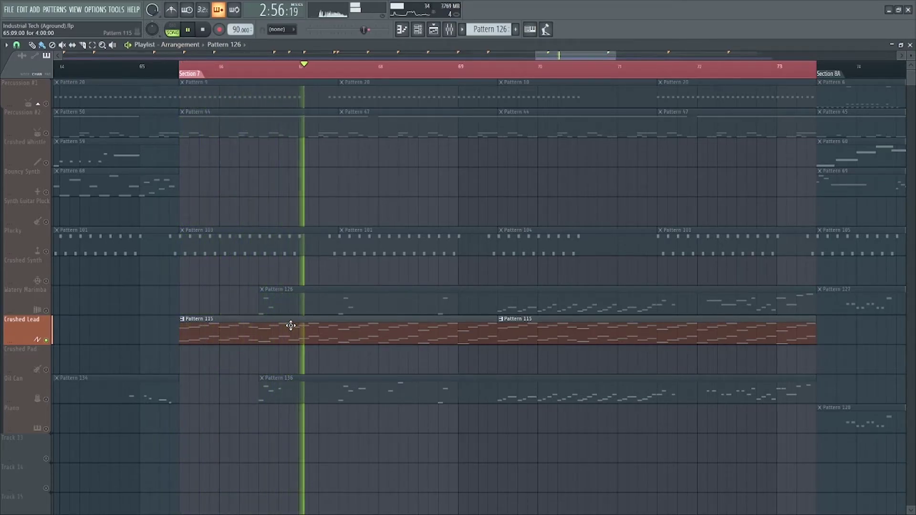
{"action": "double_click", "coordinate": [255, 335]}
{"action": "key", "text": "space"}
{"action": "scroll", "coordinate": [186, 279], "scroll_direction": "down", "scroll_amount": 2}
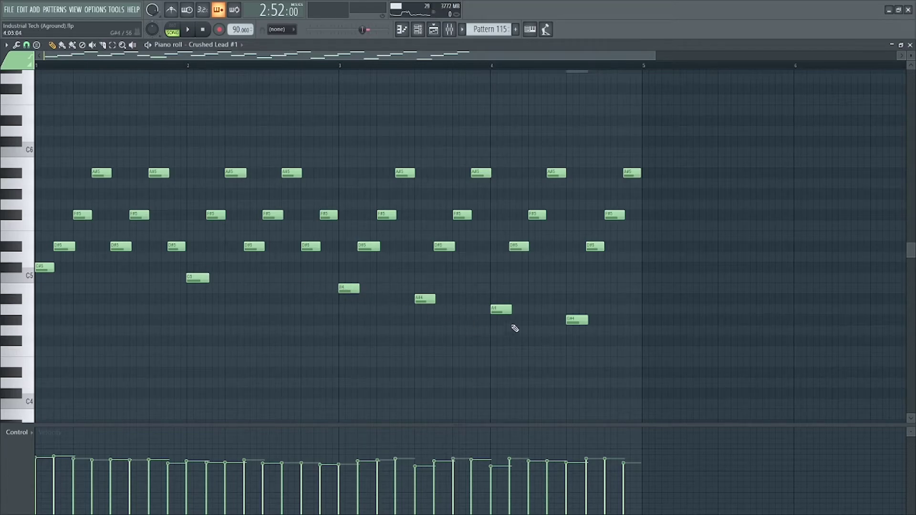
Play Section 8A with all tracks audible, following the patterns up to the start of Section 8B.
{"action": "left_click_drag", "start_coordinate": [690, 149], "coordinate": [352, 262]}
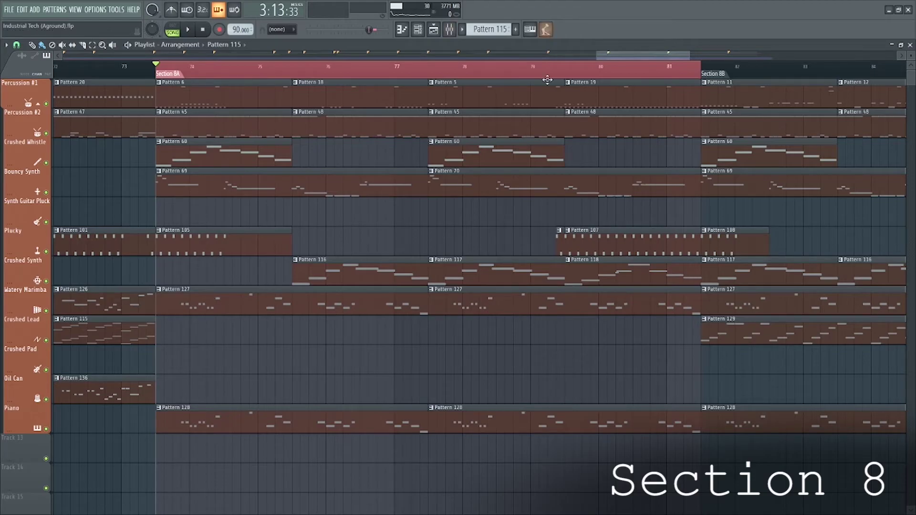
{"action": "scroll", "coordinate": [332, 198], "scroll_direction": "down", "scroll_amount": 2}
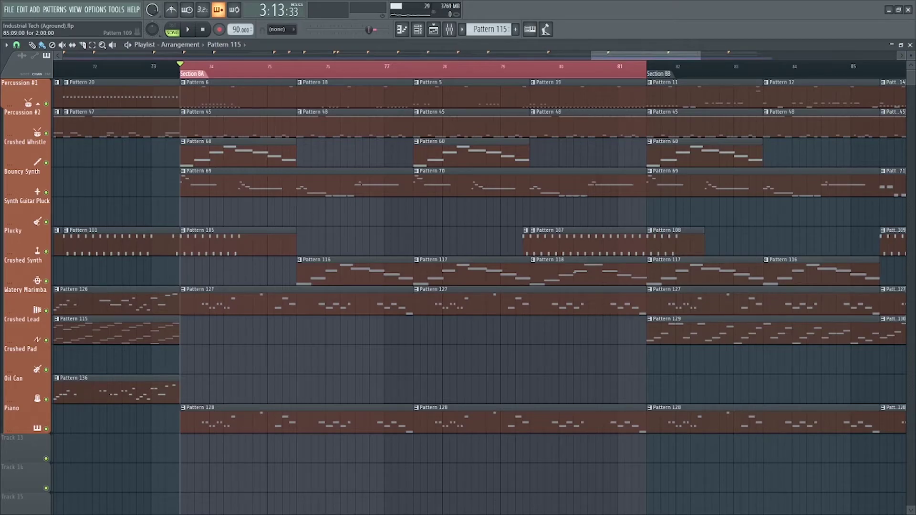
{"action": "key", "text": "space"}
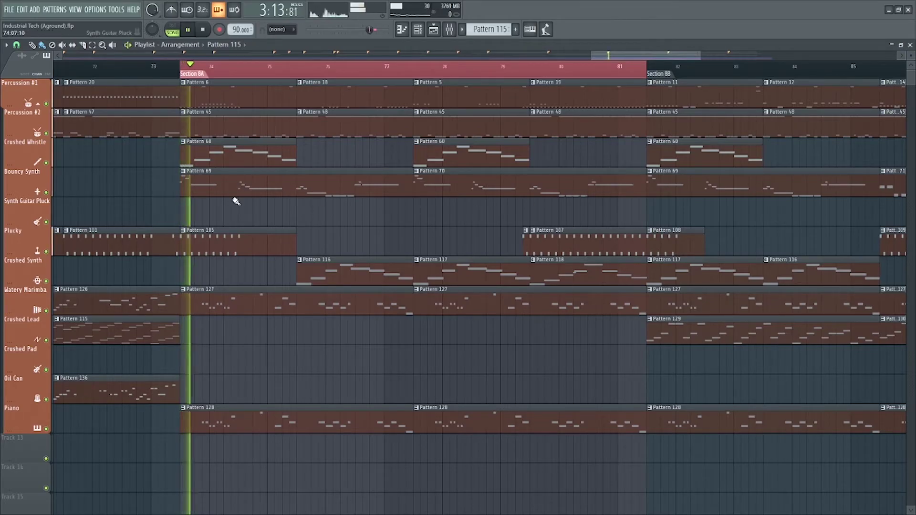
{"action": "scroll", "coordinate": [254, 211], "scroll_direction": "up", "scroll_amount": 2}
{"action": "scroll", "coordinate": [257, 215], "scroll_direction": "up", "scroll_amount": 1}
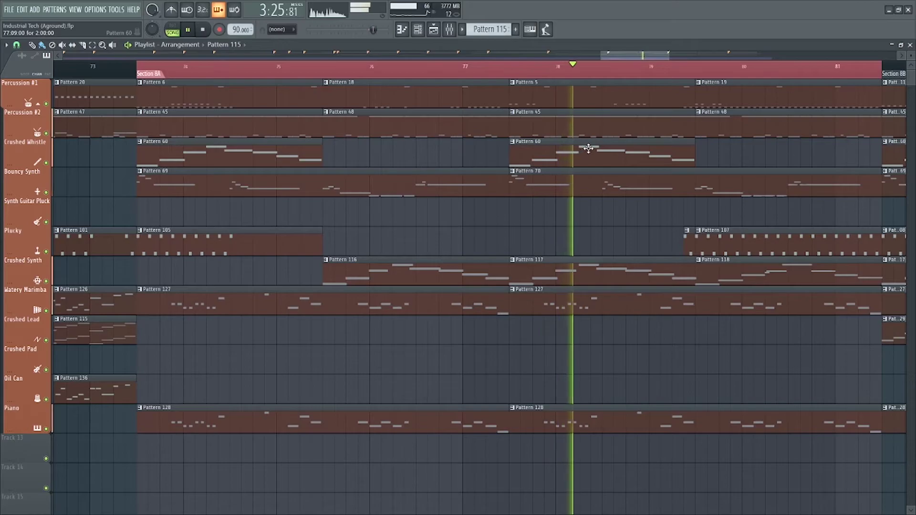
{"action": "left_click_drag", "start_coordinate": [655, 220], "coordinate": [424, 232]}
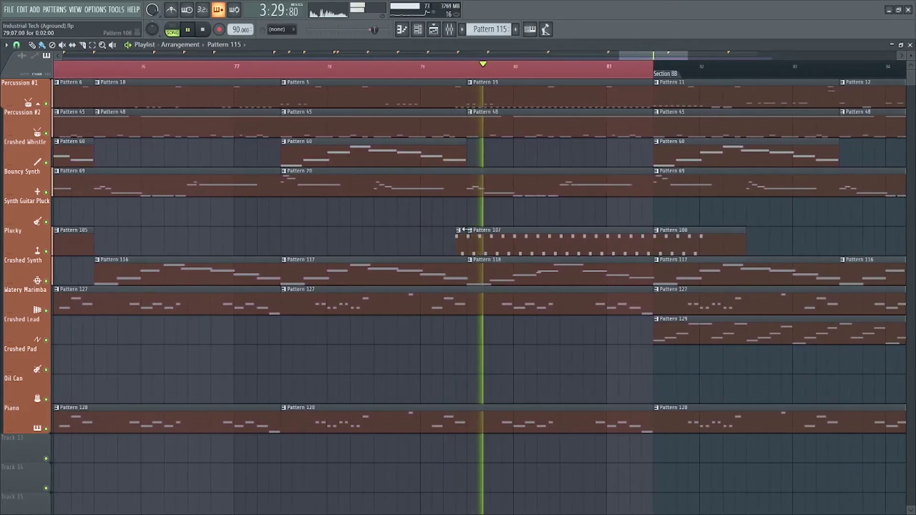
{"action": "scroll", "coordinate": [569, 249], "scroll_direction": "down", "scroll_amount": 1}
{"action": "scroll", "coordinate": [569, 249], "scroll_direction": "down", "scroll_amount": 1}
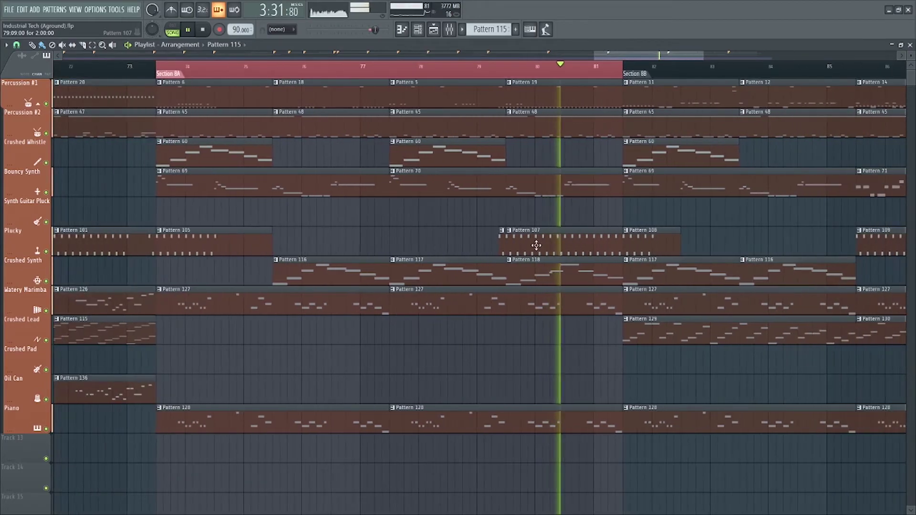
{"action": "key", "text": "space"}
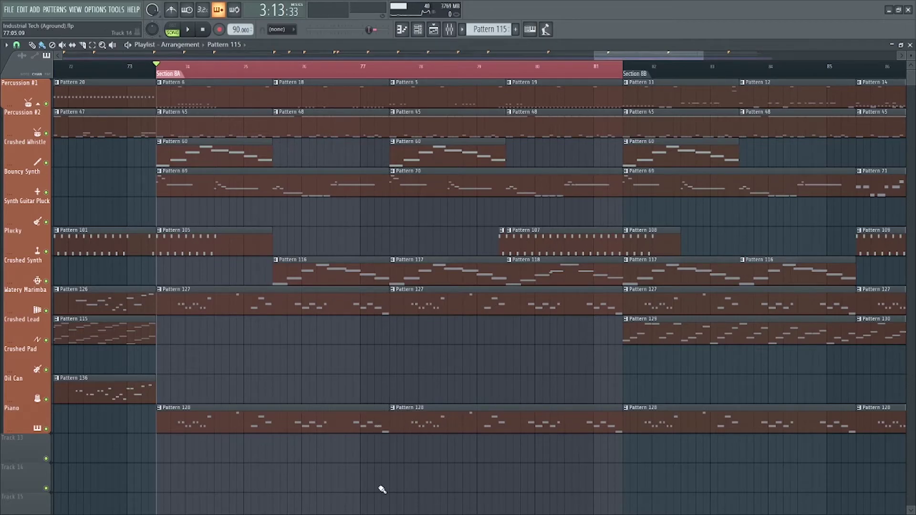
Play only the Watery Marimba and Piano in Section 8A and examine the Piano's Pattern 128 notes.
{"action": "scroll", "coordinate": [110, 353], "scroll_direction": "up", "scroll_amount": 2}
{"action": "scroll", "coordinate": [48, 296], "scroll_direction": "down", "scroll_amount": 1}
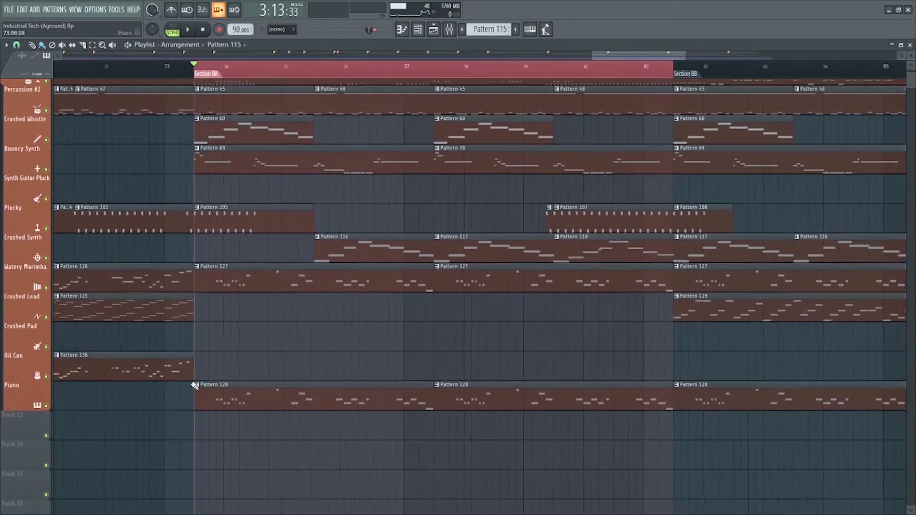
{"action": "right_click", "coordinate": [46, 288]}
{"action": "left_click", "coordinate": [45, 405]}
{"action": "key", "text": "space"}
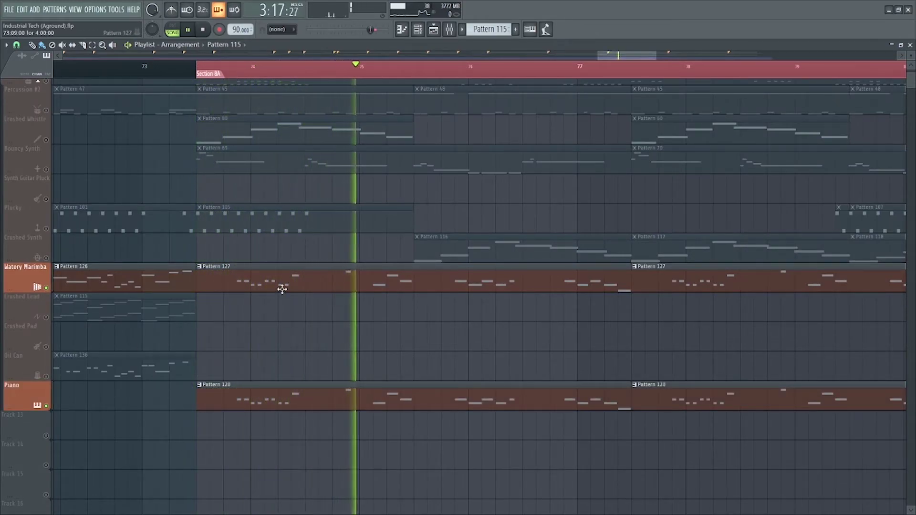
{"action": "double_click", "coordinate": [391, 394]}
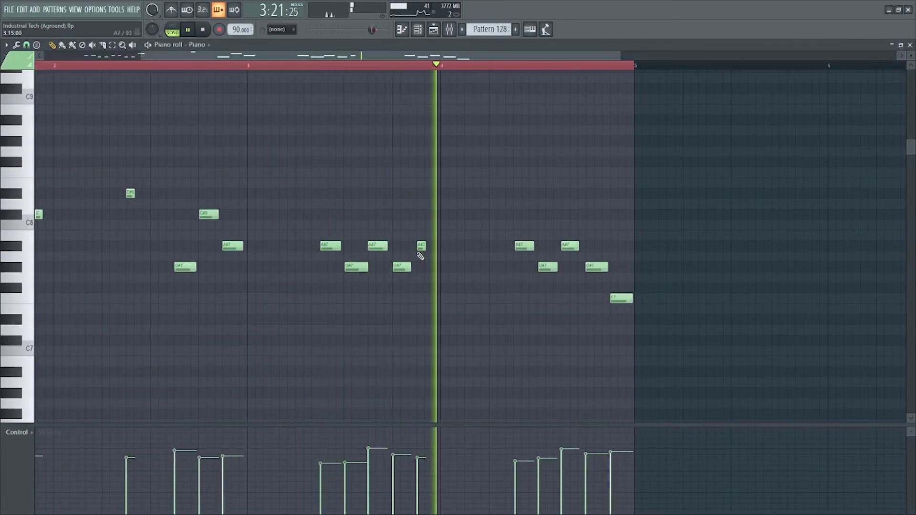
{"action": "key", "text": "F5"}
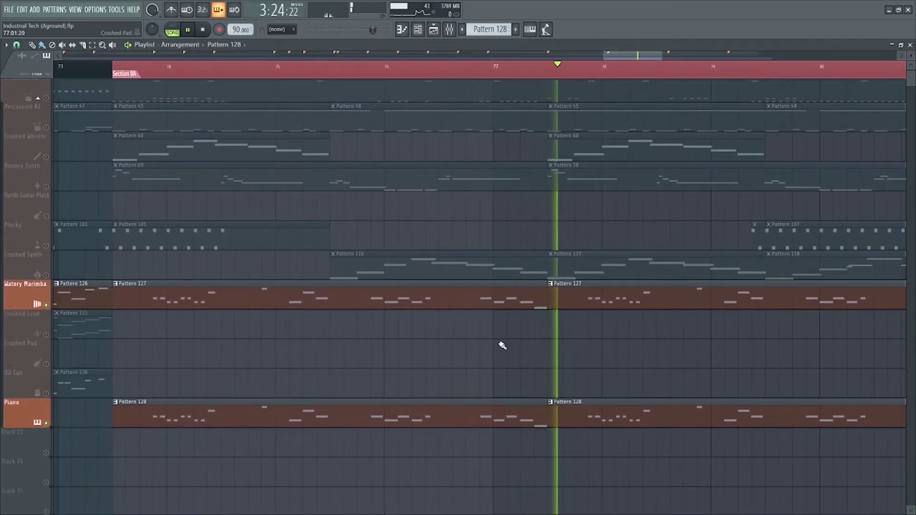
{"action": "key", "text": "space"}
Examine how the Watery Marimba and Piano patterns are arranged from Section 8A through Section 8B and the Ending.
{"action": "scroll", "coordinate": [564, 334], "scroll_direction": "down", "scroll_amount": 5}
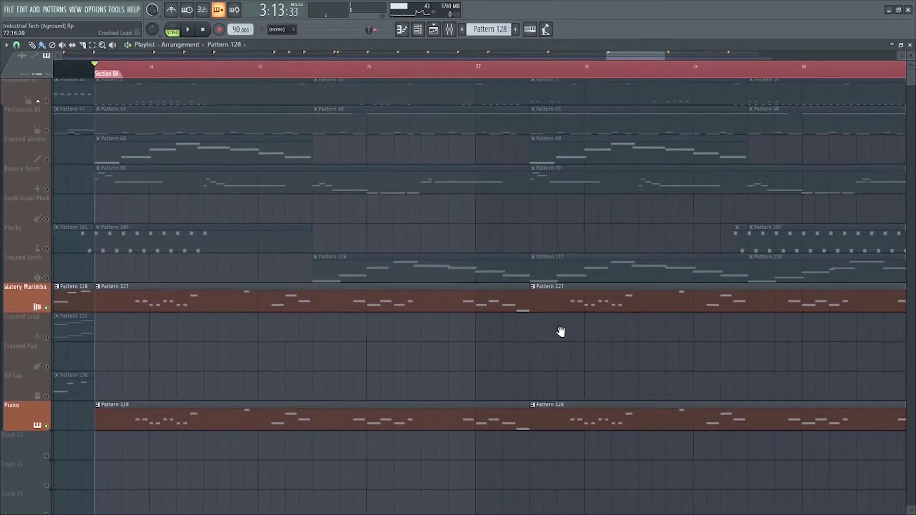
{"action": "scroll", "coordinate": [549, 339], "scroll_direction": "right", "scroll_amount": 3}
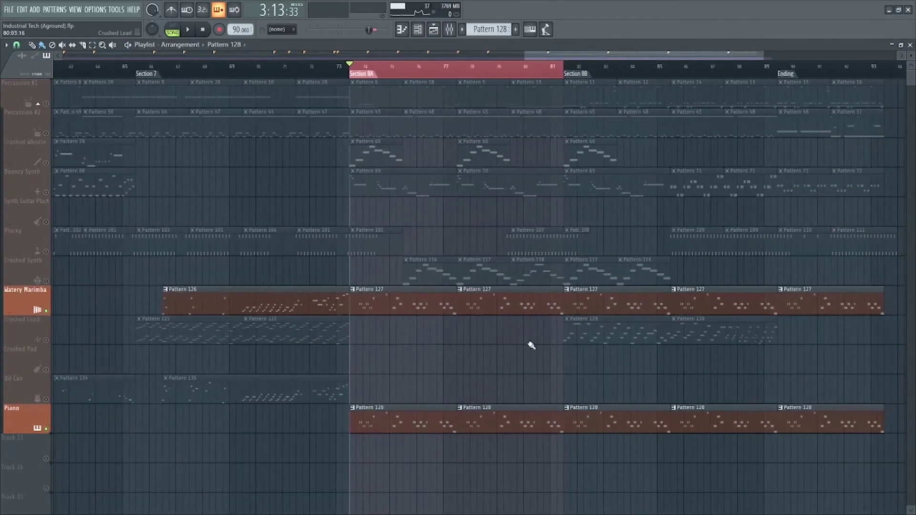
{"action": "scroll", "coordinate": [476, 349], "scroll_direction": "down", "scroll_amount": 1}
{"action": "scroll", "coordinate": [509, 276], "scroll_direction": "right", "scroll_amount": 3}
{"action": "scroll", "coordinate": [348, 244], "scroll_direction": "up", "scroll_amount": 1}
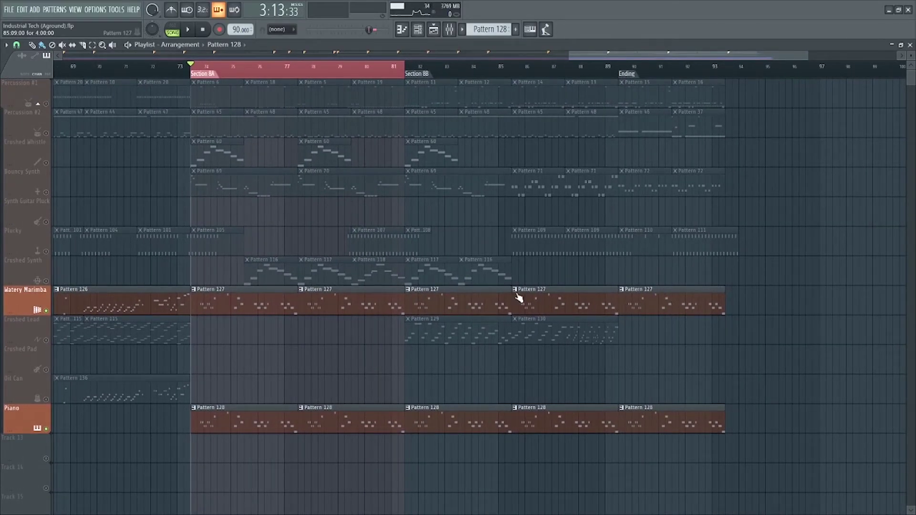
{"action": "scroll", "coordinate": [524, 289], "scroll_direction": "up", "scroll_amount": 1}
{"action": "scroll", "coordinate": [482, 260], "scroll_direction": "right", "scroll_amount": 1}
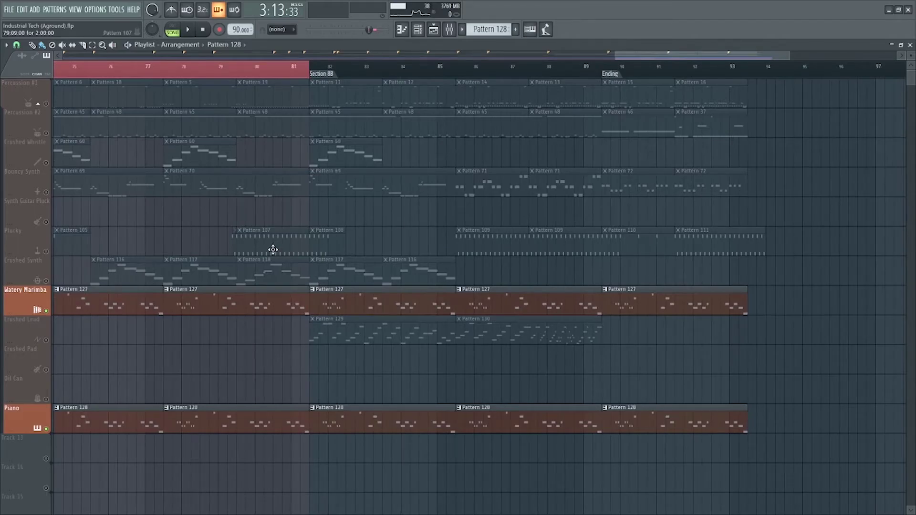
Solo the Crushed Lead, play it from Section 8B and examine Pattern 129's notes in the piano roll.
{"action": "left_click", "coordinate": [50, 339]}
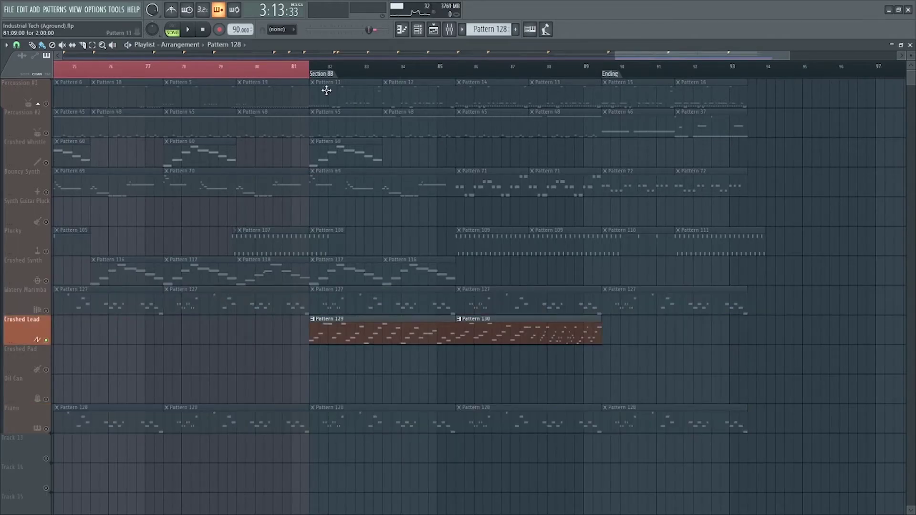
{"action": "left_click", "coordinate": [312, 69]}
{"action": "scroll", "coordinate": [420, 329], "scroll_direction": "up", "scroll_amount": 2}
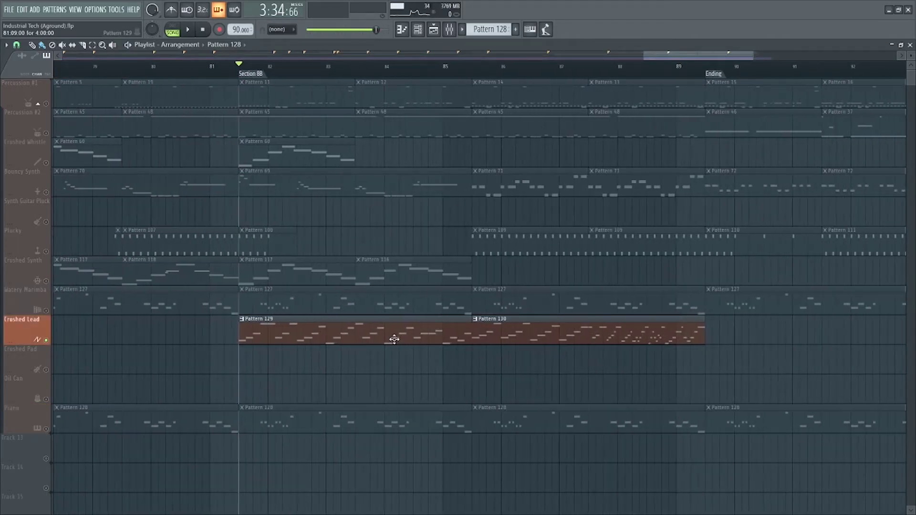
{"action": "double_click", "coordinate": [350, 336]}
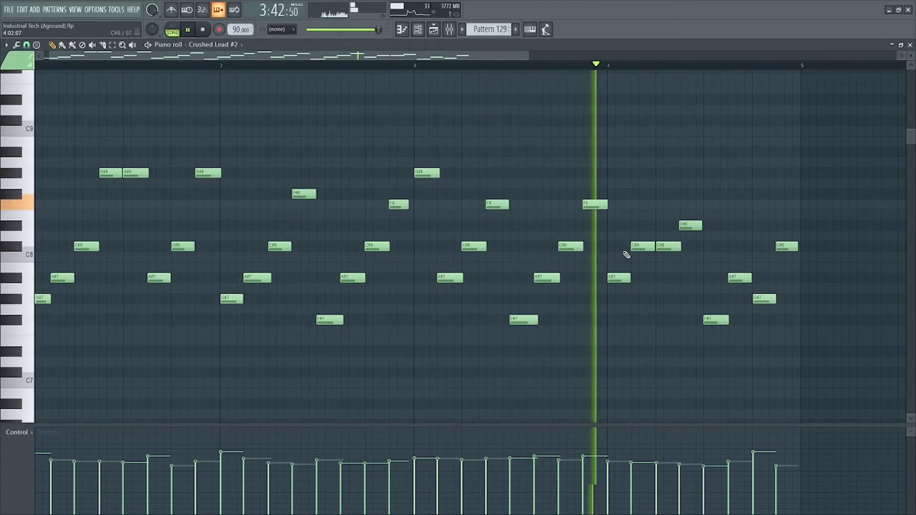
Examine the notes of the Crushed Lead's Pattern 130 in the piano roll.
{"action": "key", "text": "F5"}
{"action": "double_click", "coordinate": [539, 330]}
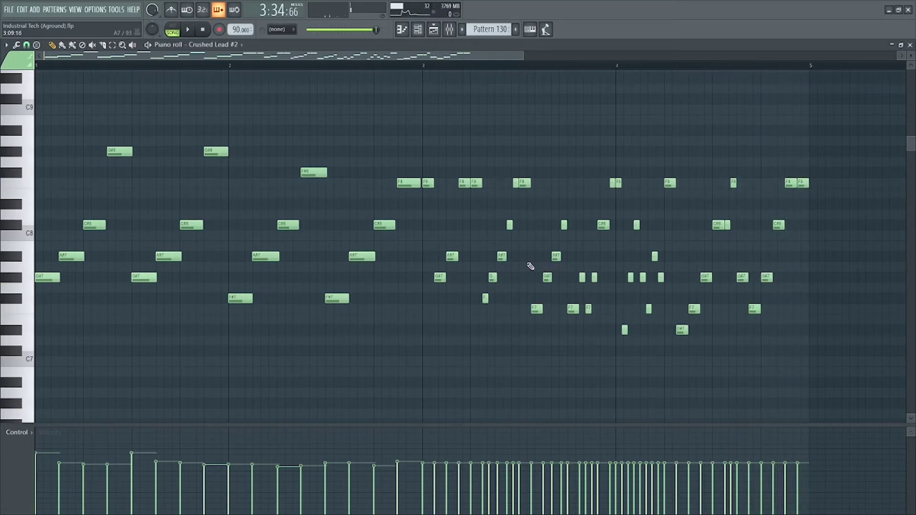
{"action": "scroll", "coordinate": [532, 266], "scroll_direction": "right", "scroll_amount": 2}
{"action": "scroll", "coordinate": [532, 266], "scroll_direction": "up", "scroll_amount": 1}
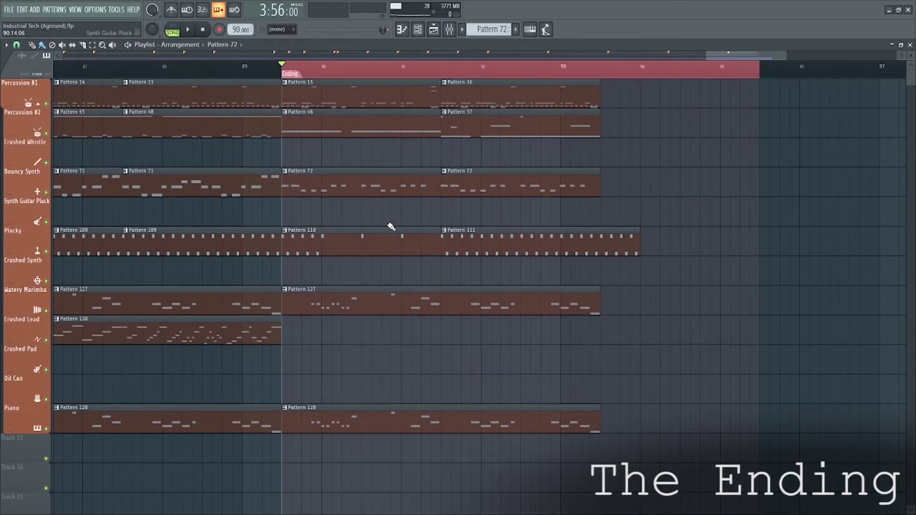
Solo the Bouncy Synth at the Ending, examine Pattern 72's notes in the piano roll and return to the playlist.
{"action": "left_click", "coordinate": [46, 192], "text": "ctrl"}
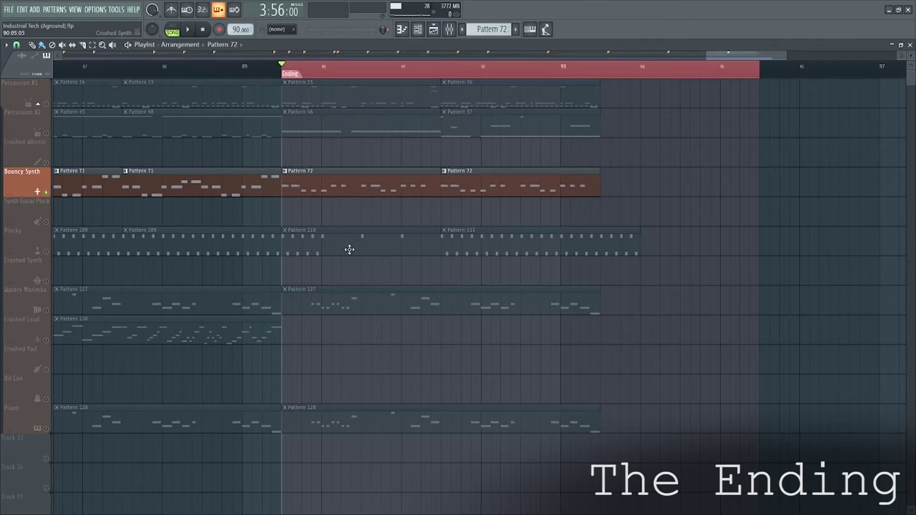
{"action": "double_click", "coordinate": [370, 182]}
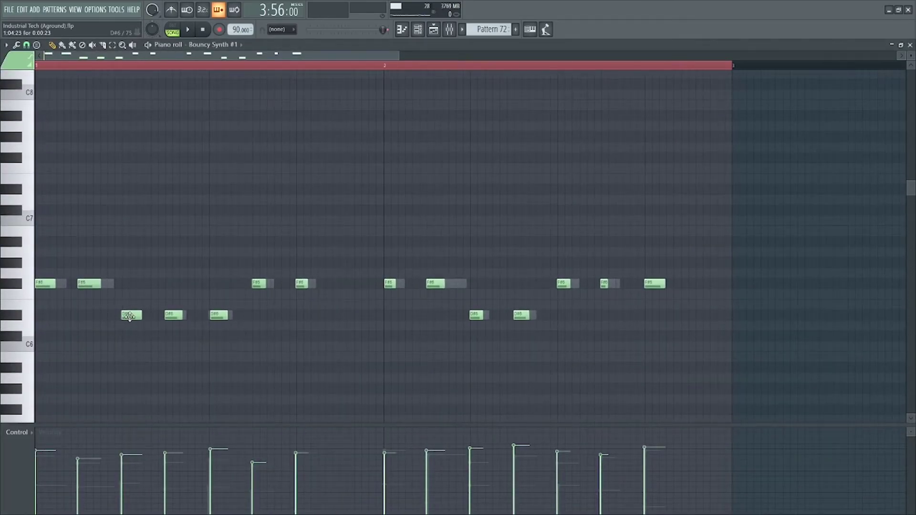
{"action": "key", "text": "F5"}
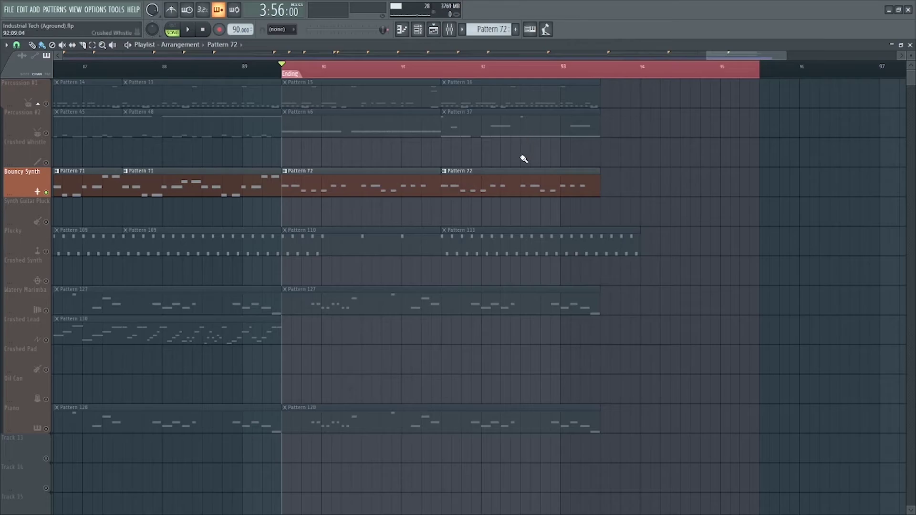
{"action": "scroll", "coordinate": [595, 228], "scroll_direction": "left", "scroll_amount": 2}
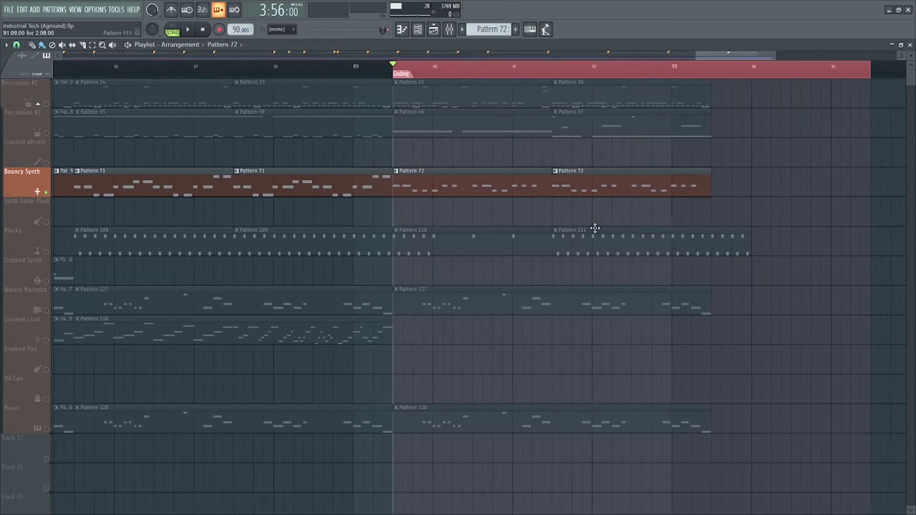
Unmute all tracks and play the Ending, following the Bouncy Synth's Pattern 72 in the piano roll and the last Plucky pattern.
{"action": "left_click", "coordinate": [47, 311]}
{"action": "key", "text": "space"}
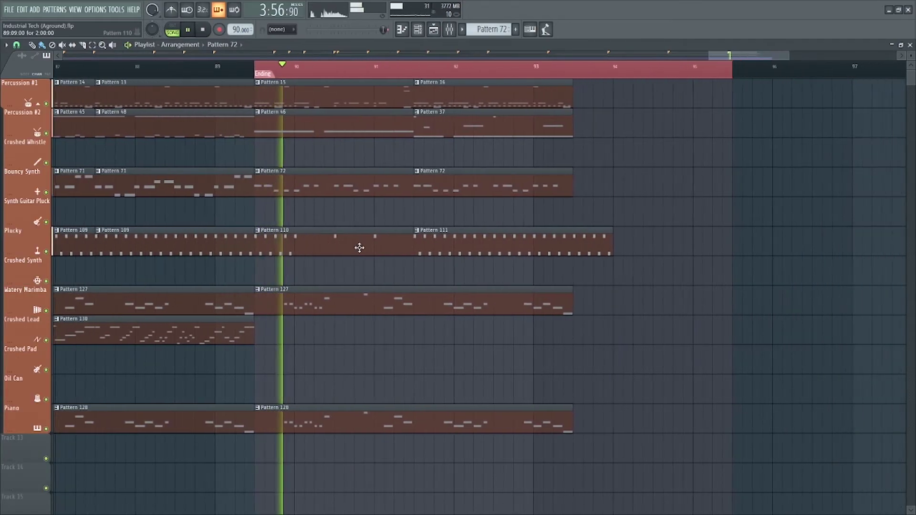
{"action": "double_click", "coordinate": [348, 190]}
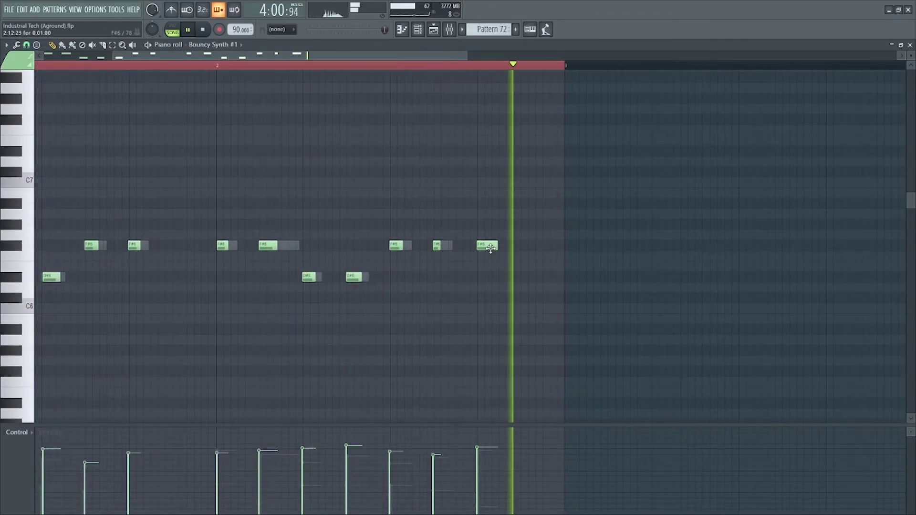
{"action": "scroll", "coordinate": [527, 243], "scroll_direction": "left", "scroll_amount": 2}
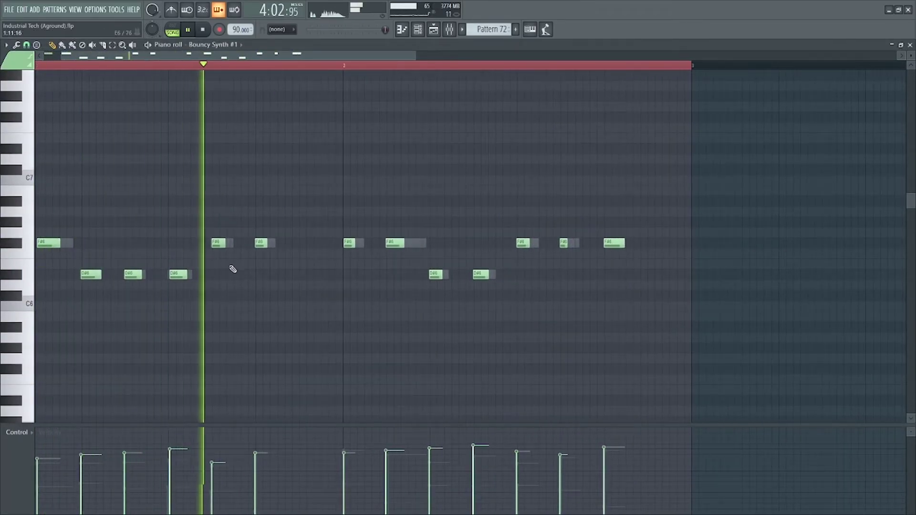
{"action": "key", "text": "F5"}
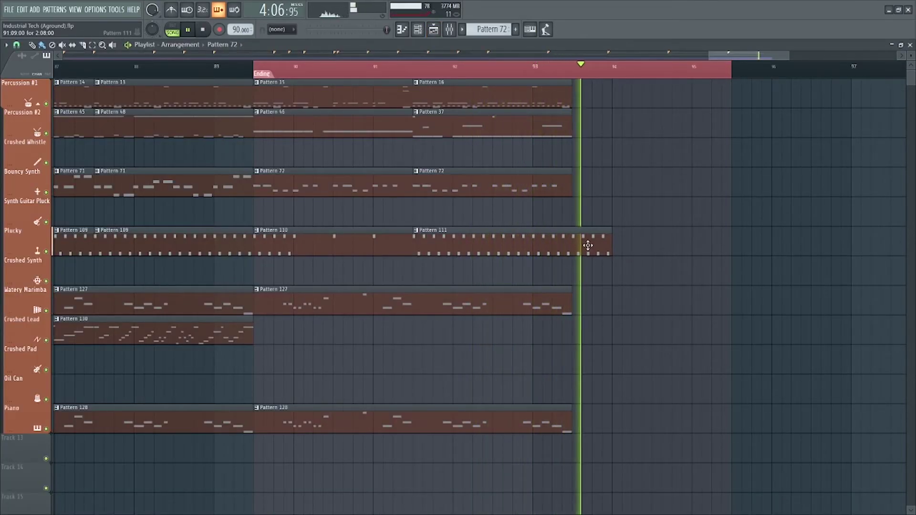
{"action": "scroll", "coordinate": [596, 250], "scroll_direction": "up", "scroll_amount": 2}
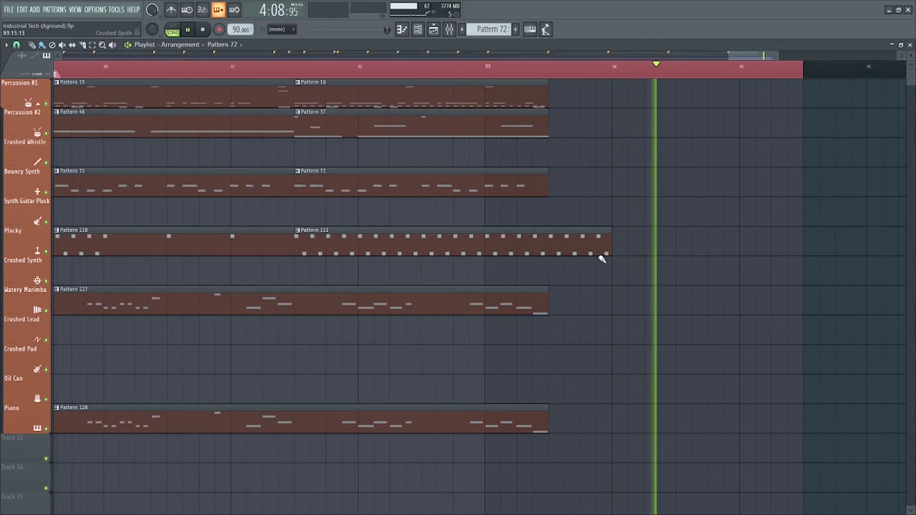
Play the full song from the beginning with all tracks audible, following the playlist from Section 1 into Section 2.
{"action": "key", "text": "space"}
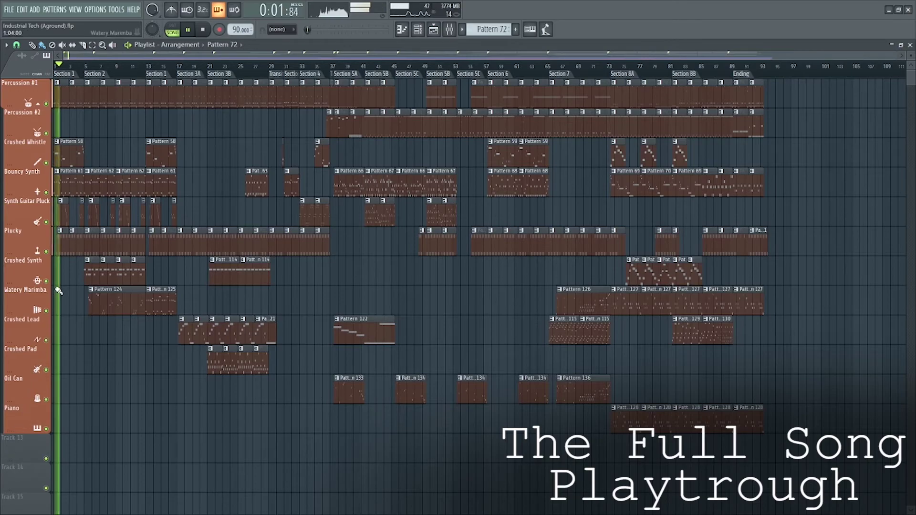
{"action": "scroll", "coordinate": [59, 291], "scroll_direction": "up", "scroll_amount": 10}
{"action": "scroll", "coordinate": [117, 286], "scroll_direction": "down", "scroll_amount": 1}
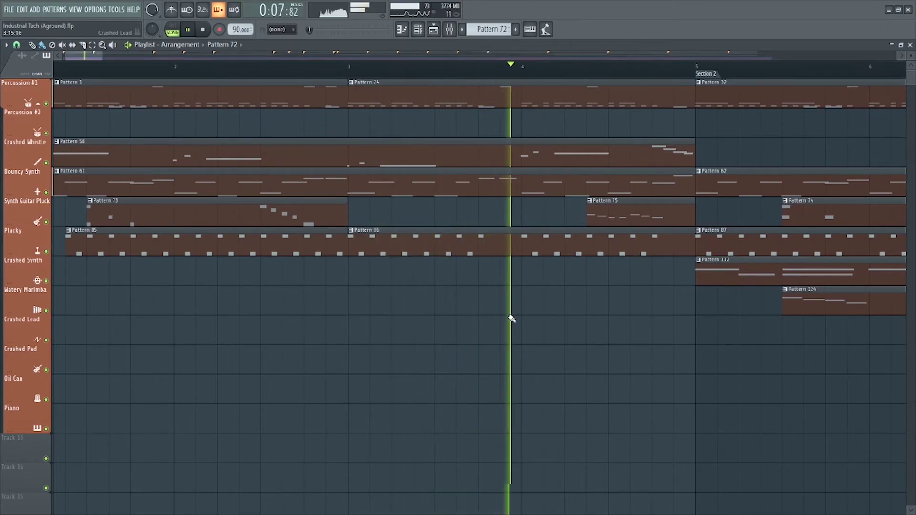
{"action": "scroll", "coordinate": [590, 321], "scroll_direction": "down", "scroll_amount": 3}
{"action": "mouse_move", "coordinate": [592, 321]}
{"action": "left_mouse_down"}
{"action": "mouse_move", "coordinate": [378, 321]}
{"action": "mouse_move", "coordinate": [280, 334]}
{"action": "left_mouse_up"}
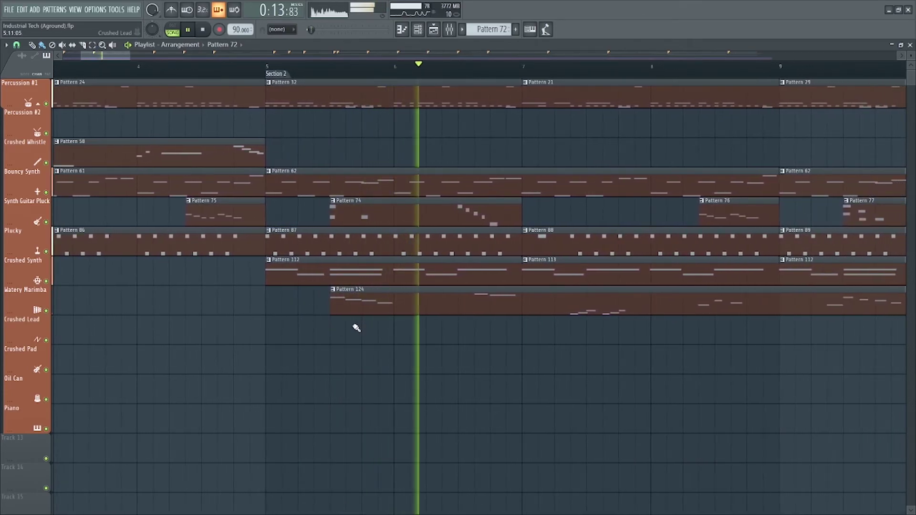
Follow the Watery Marimba's Pattern 124 in the piano roll during playback, then return to Section 2 in the playlist.
{"action": "double_click", "coordinate": [486, 302]}
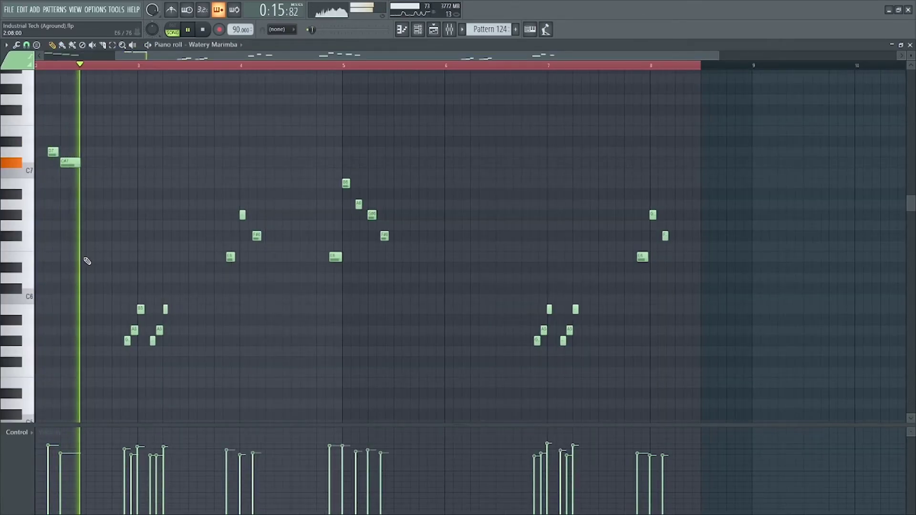
{"action": "scroll", "coordinate": [127, 329], "scroll_direction": "up", "scroll_amount": 2}
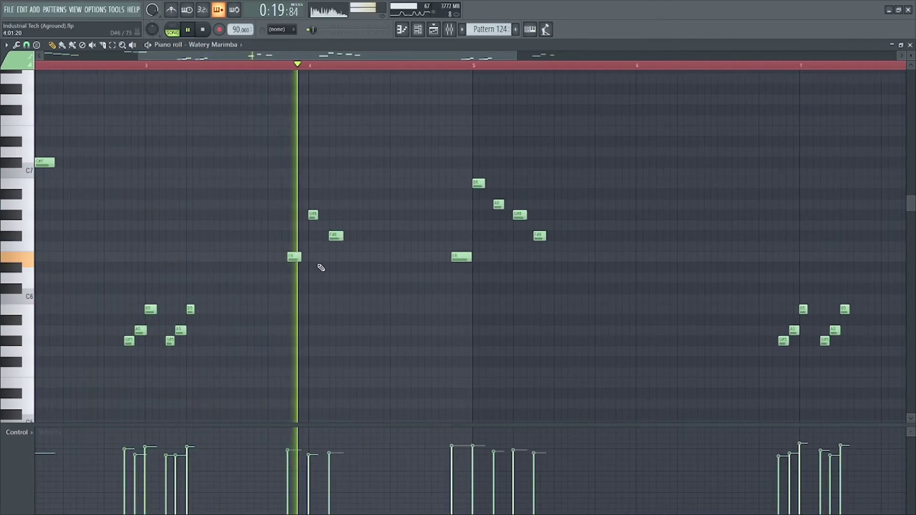
{"action": "key", "text": "F5"}
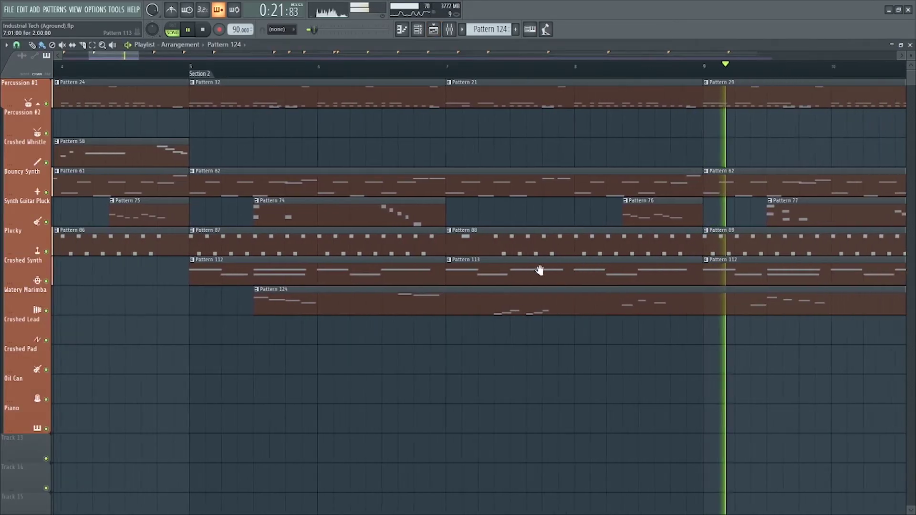
Follow the Bouncy Synth's Pattern 62 and the Crushed Whistle's Pattern 58 in the piano roll during playback, returning to the playlist after each.
{"action": "left_click", "coordinate": [470, 178]}
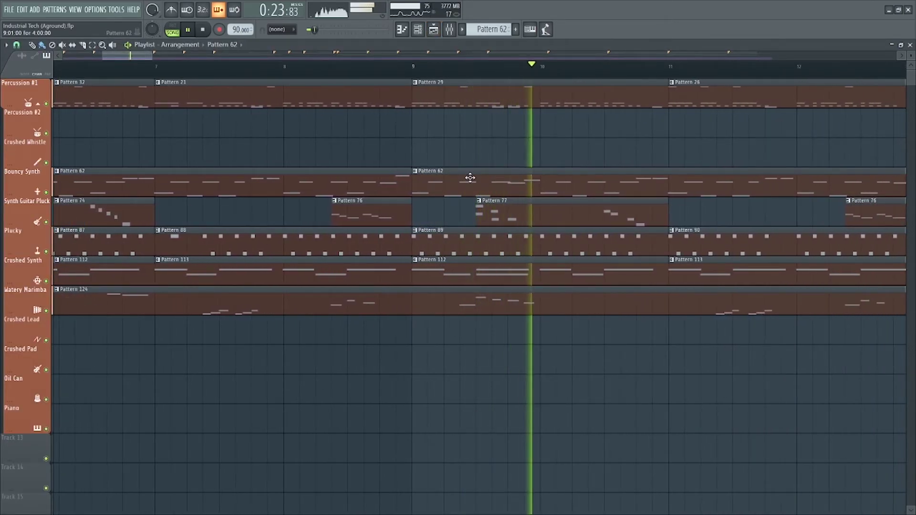
{"action": "key", "text": "F7"}
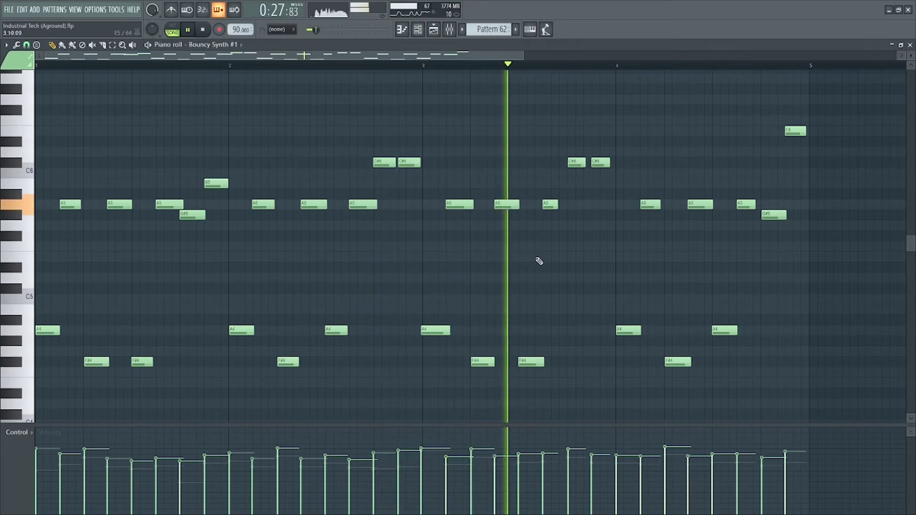
{"action": "left_click_drag", "start_coordinate": [644, 266], "coordinate": [515, 272]}
{"action": "key", "text": "F5"}
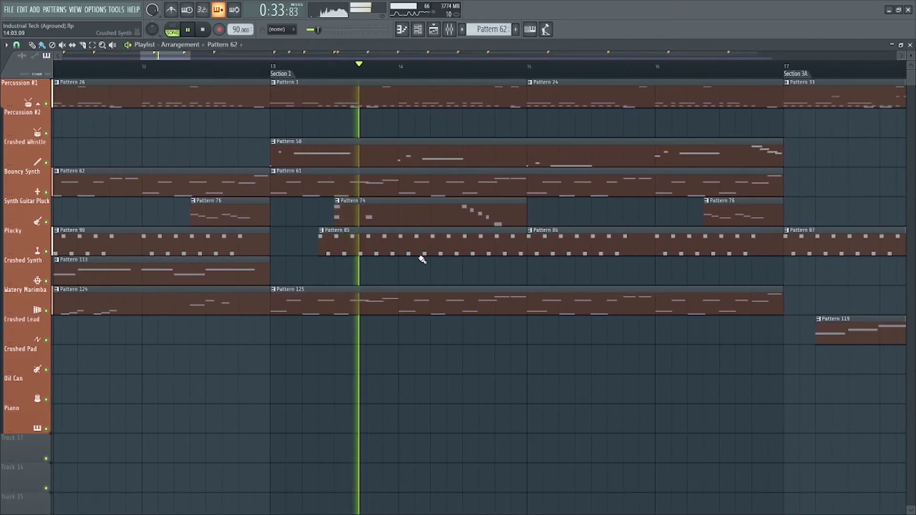
{"action": "double_click", "coordinate": [481, 164]}
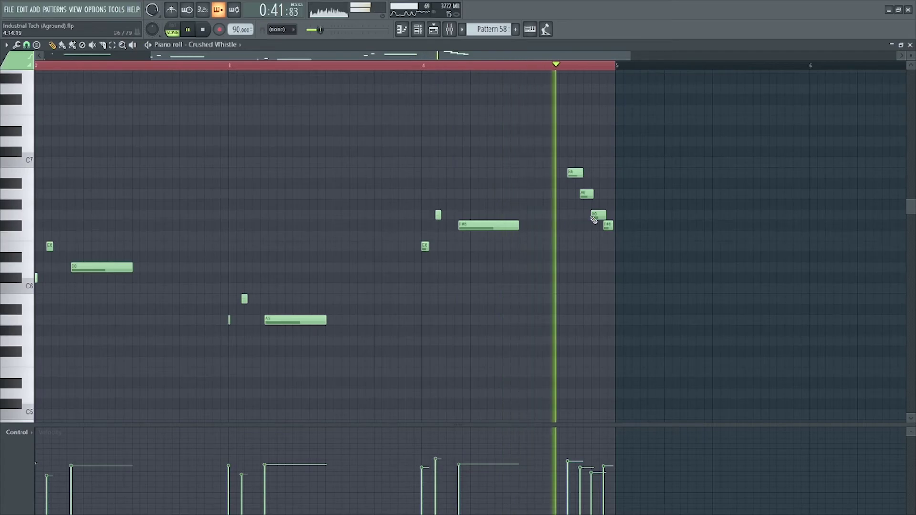
{"action": "key", "text": "F5"}
Follow Percussion #1's Pattern 22 in Section 3A and Pattern 30 in Section 3B in the piano roll, then return to the playlist.
{"action": "left_click_drag", "start_coordinate": [650, 273], "coordinate": [185, 313]}
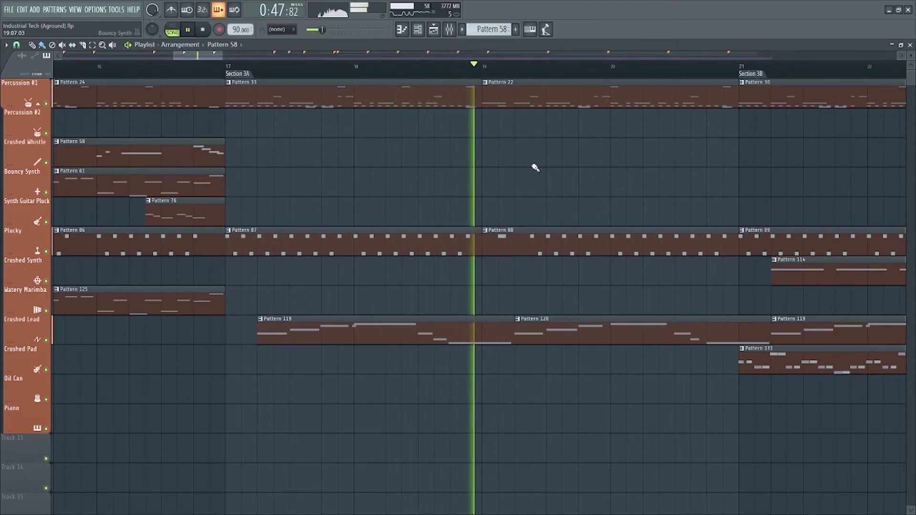
{"action": "double_click", "coordinate": [540, 87]}
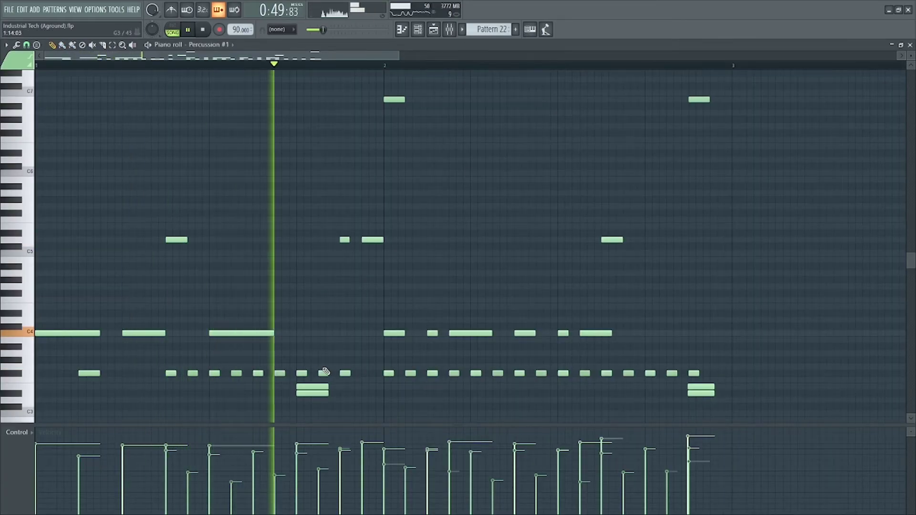
{"action": "left_click_drag", "start_coordinate": [375, 359], "coordinate": [382, 327]}
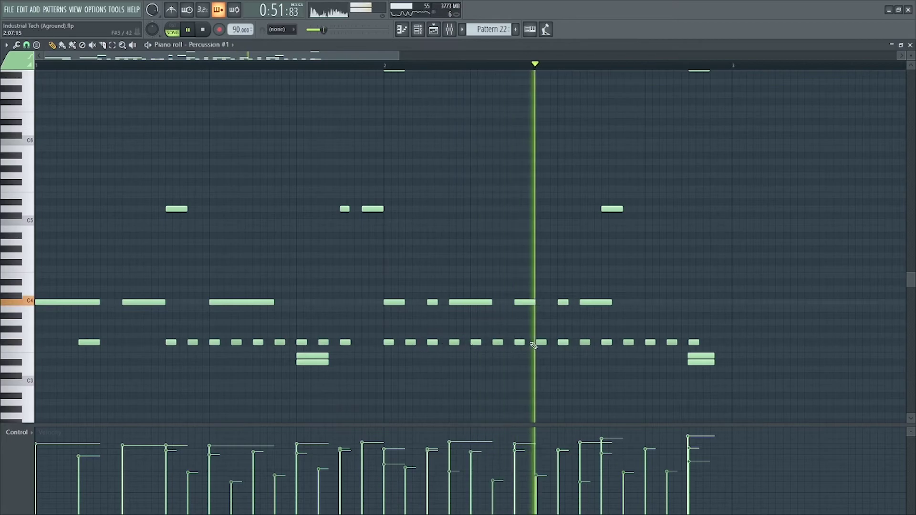
{"action": "key", "text": "F5"}
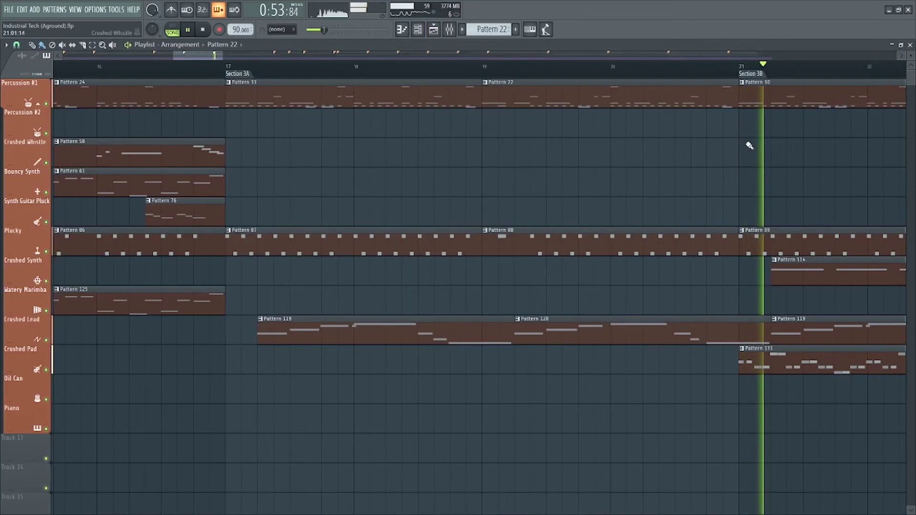
{"action": "double_click", "coordinate": [778, 97]}
{"action": "left_click_drag", "start_coordinate": [356, 339], "coordinate": [358, 303]}
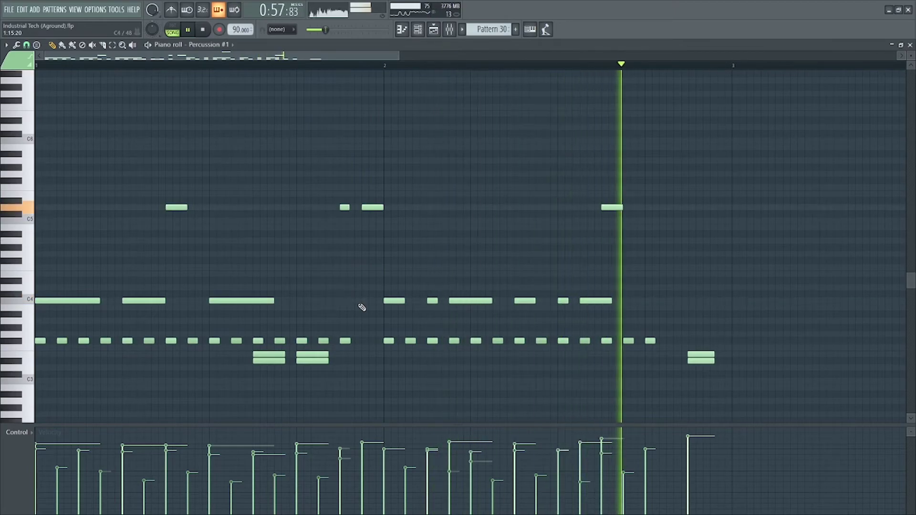
{"action": "key", "text": "F5"}
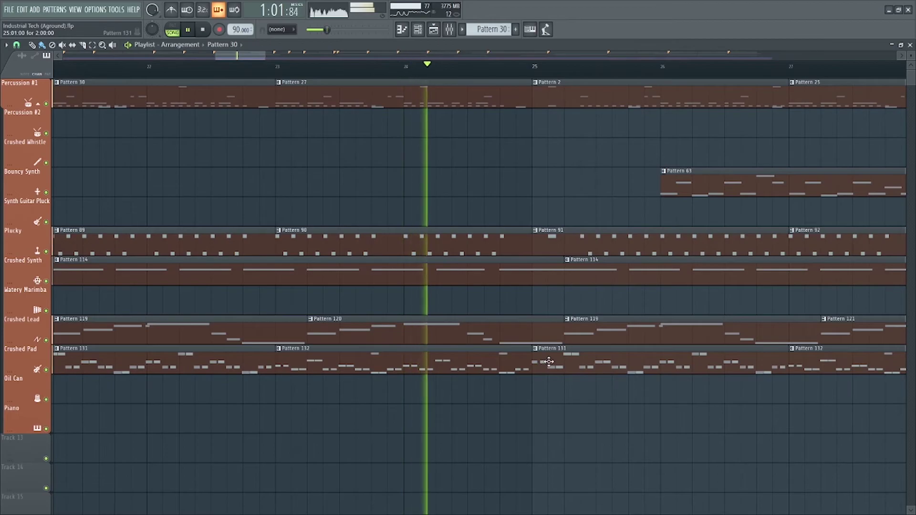
Follow the Crushed Pad's Pattern 131 and the Bouncy Synth's Pattern 63 in the piano roll, returning to the playlist after each.
{"action": "double_click", "coordinate": [567, 359]}
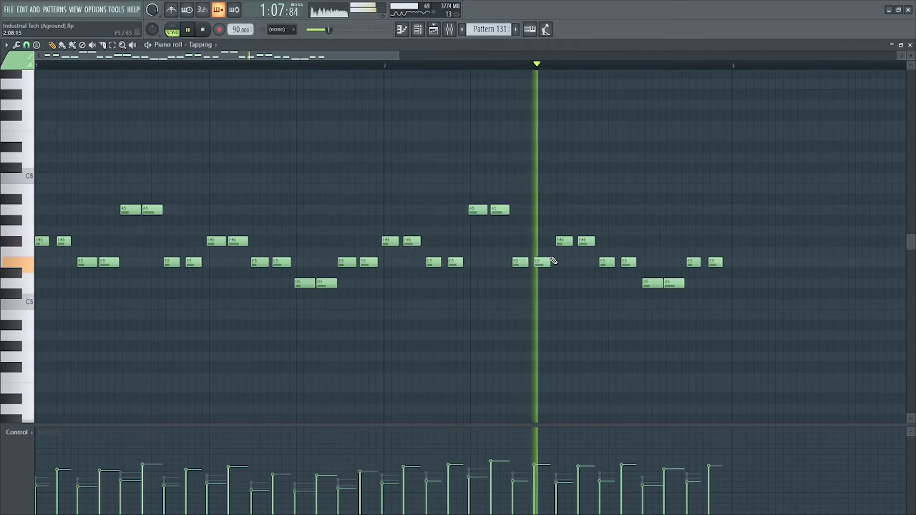
{"action": "key", "text": "F5"}
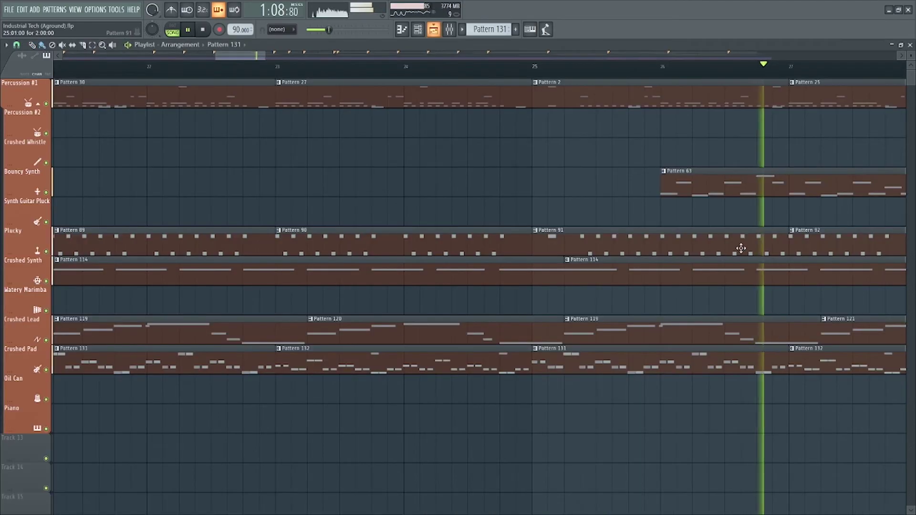
{"action": "double_click", "coordinate": [797, 186]}
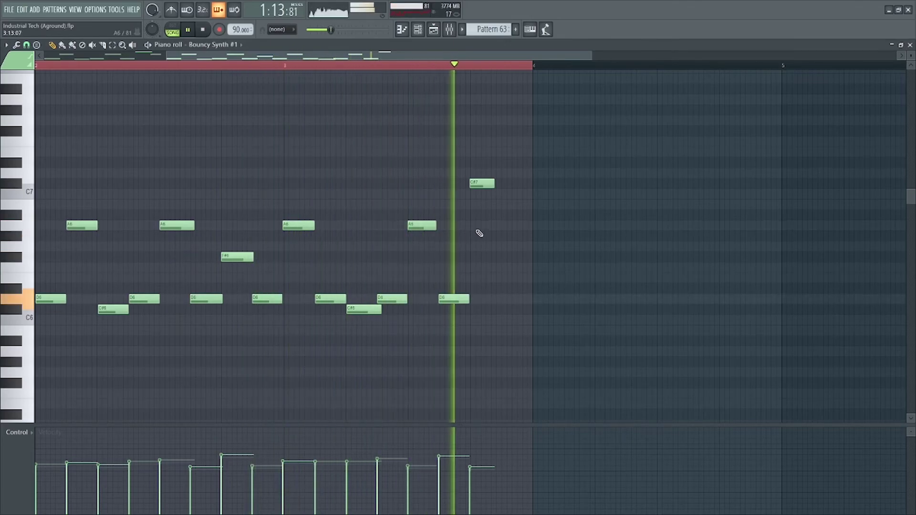
{"action": "key", "text": "F5"}
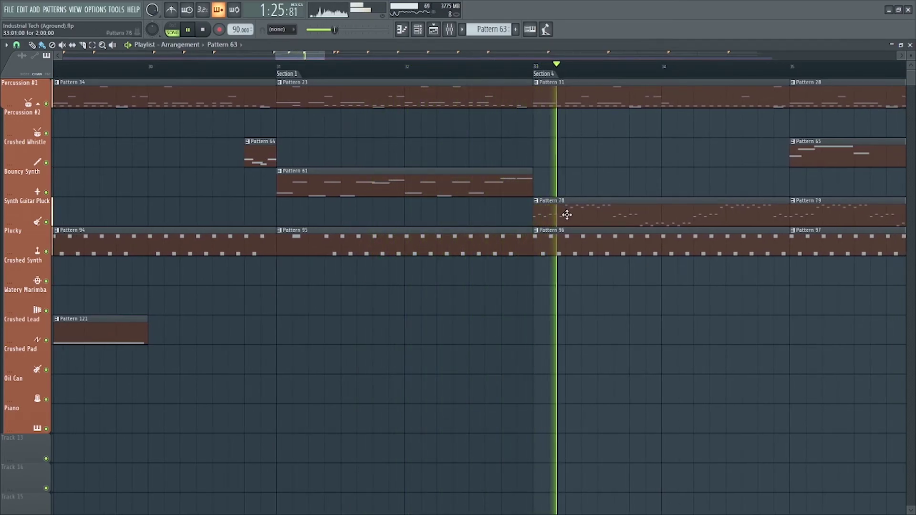
Follow playback from Section 4 into Section 5A and examine the Bouncy Synth's Pattern 66 in the piano roll before returning to the playlist.
{"action": "left_click_drag", "start_coordinate": [609, 280], "coordinate": [280, 310]}
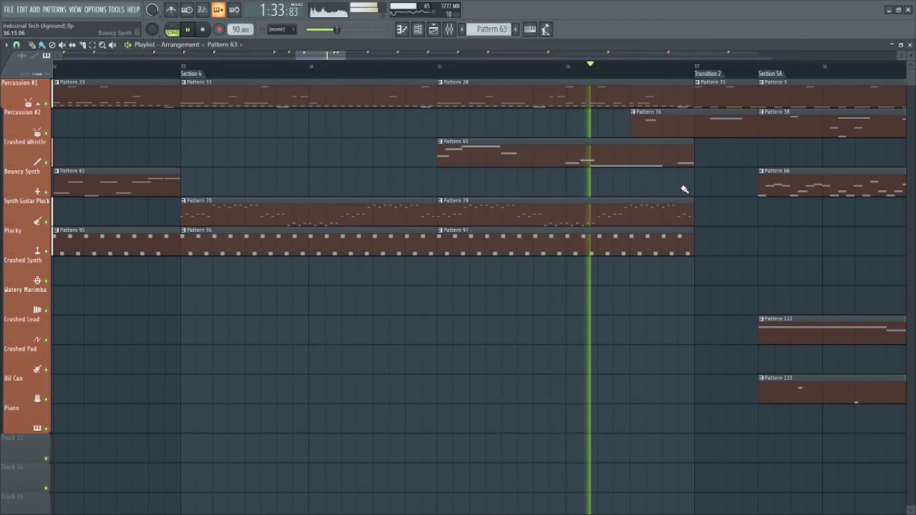
{"action": "left_click_drag", "start_coordinate": [719, 191], "coordinate": [194, 208]}
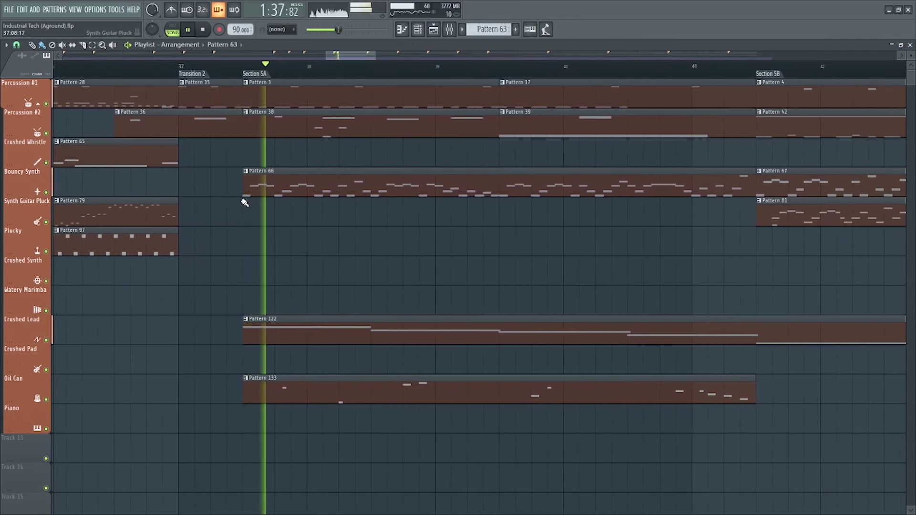
{"action": "double_click", "coordinate": [335, 190]}
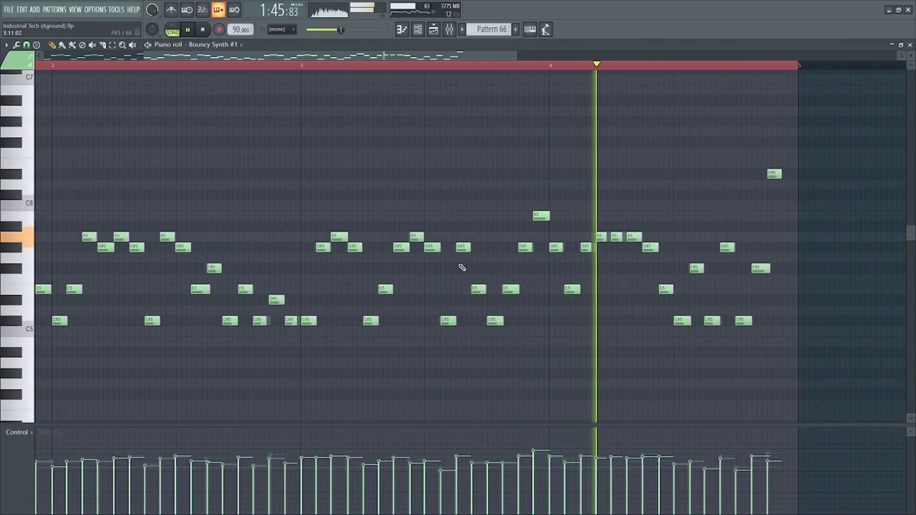
{"action": "key", "text": "F5"}
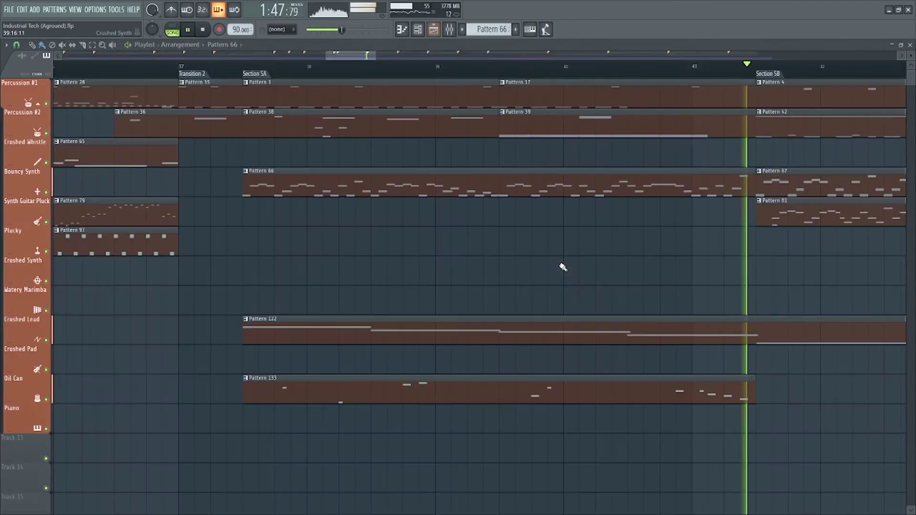
Follow playback into Section 5B and examine both the high and low notes of Percussion #2's Pattern 42 in the piano roll.
{"action": "left_click_drag", "start_coordinate": [725, 255], "coordinate": [204, 271]}
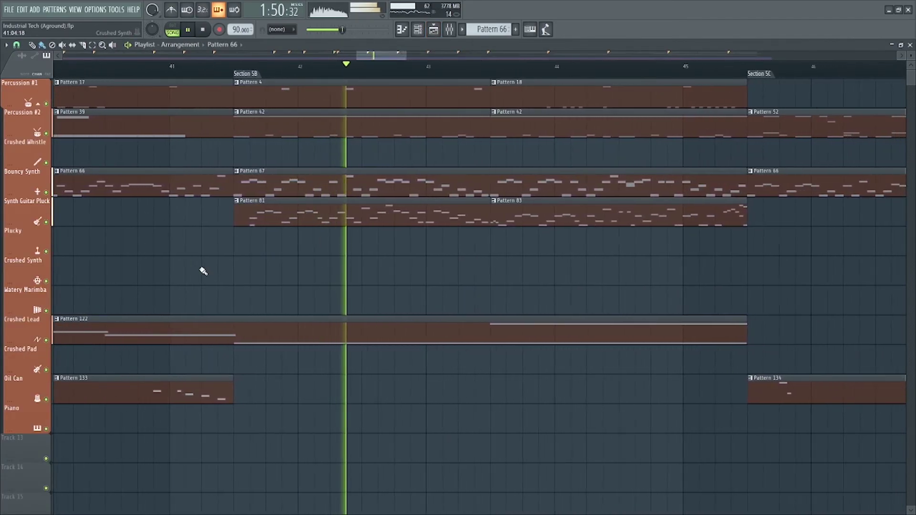
{"action": "double_click", "coordinate": [515, 122]}
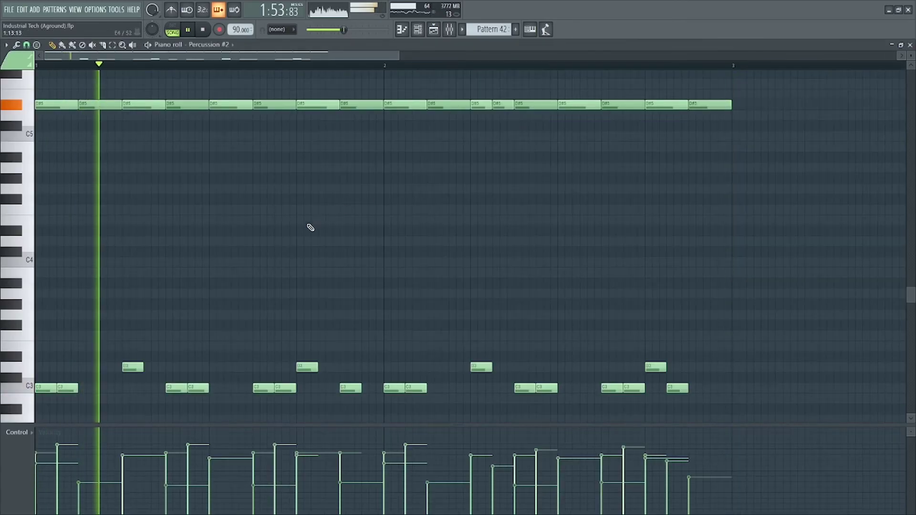
{"action": "left_click_drag", "start_coordinate": [297, 248], "coordinate": [321, 245]}
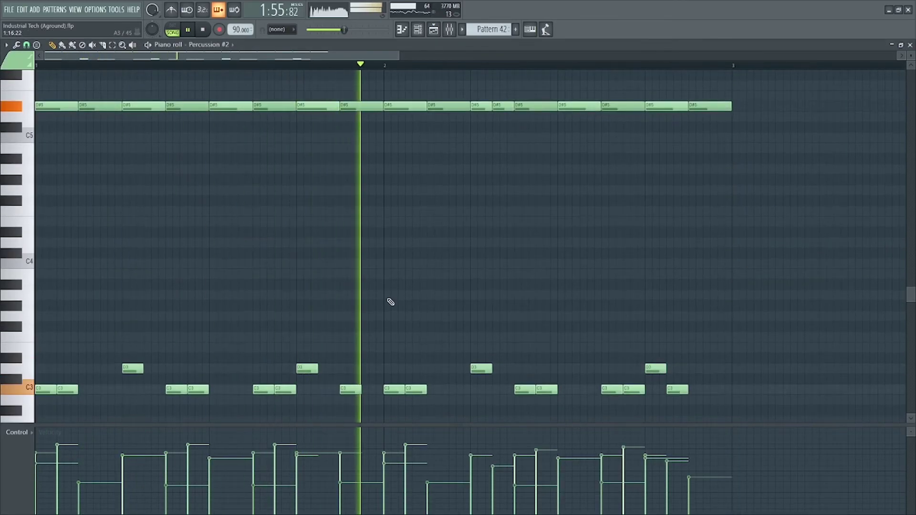
{"action": "scroll", "coordinate": [425, 267], "scroll_direction": "down", "scroll_amount": 3}
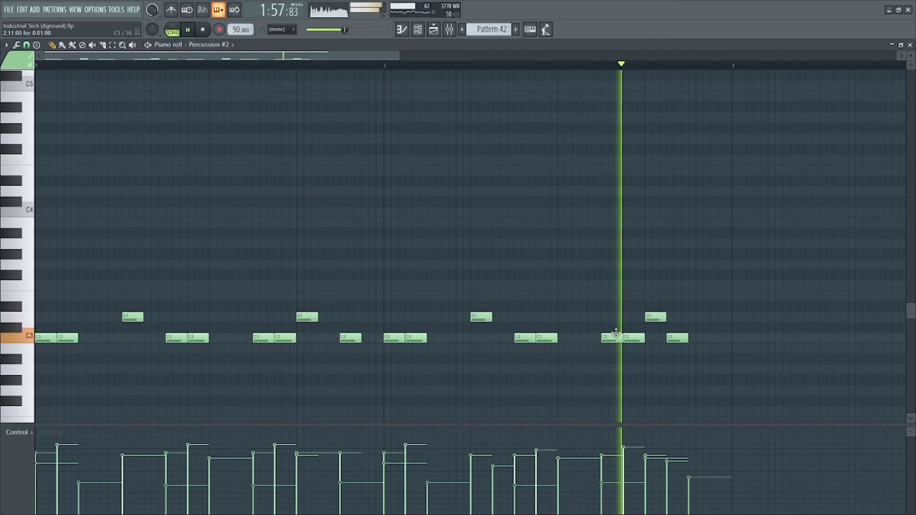
{"action": "key", "text": "F5"}
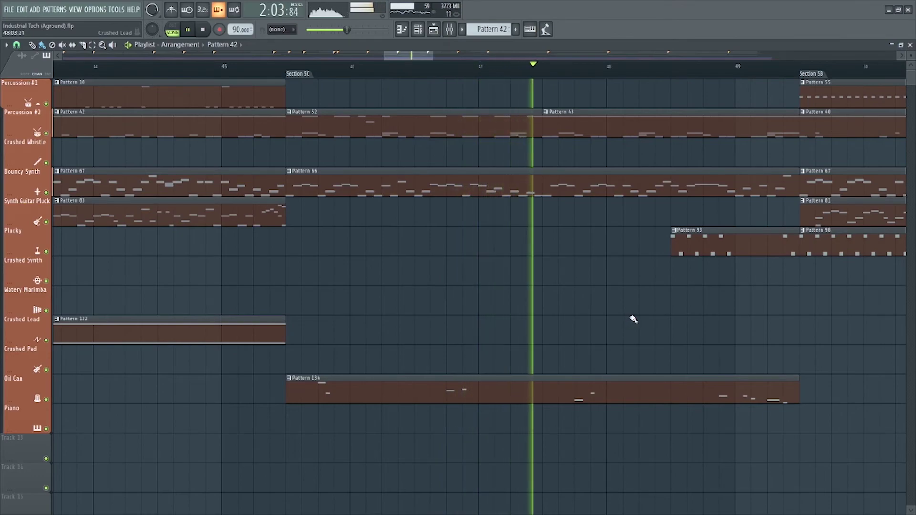
Follow playback from Section 5C into the repeated Section 5B and examine the Plucky's Pattern 98 in the piano roll.
{"action": "left_click_drag", "start_coordinate": [637, 318], "coordinate": [436, 332]}
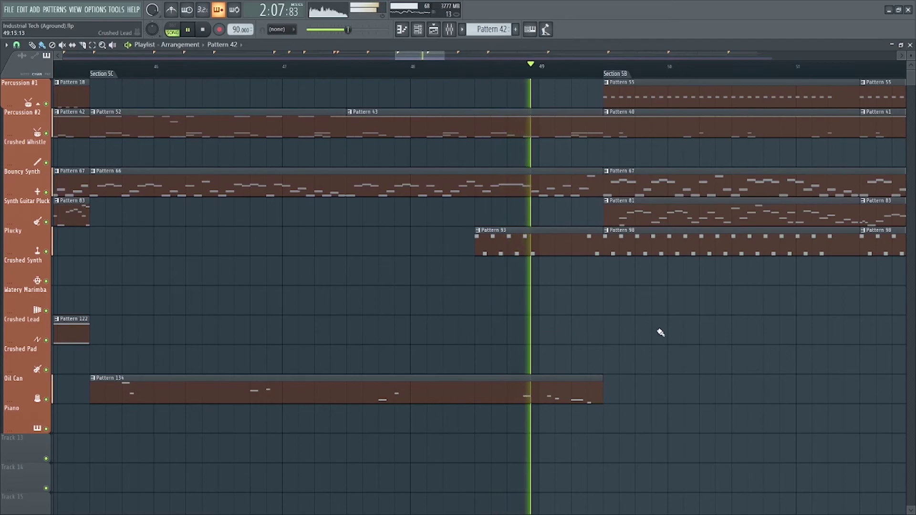
{"action": "left_click_drag", "start_coordinate": [705, 315], "coordinate": [327, 322]}
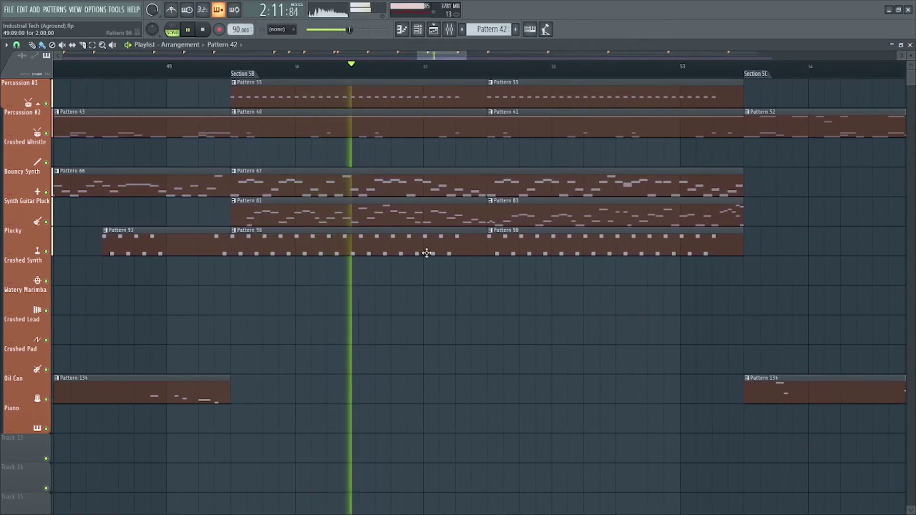
{"action": "double_click", "coordinate": [437, 242]}
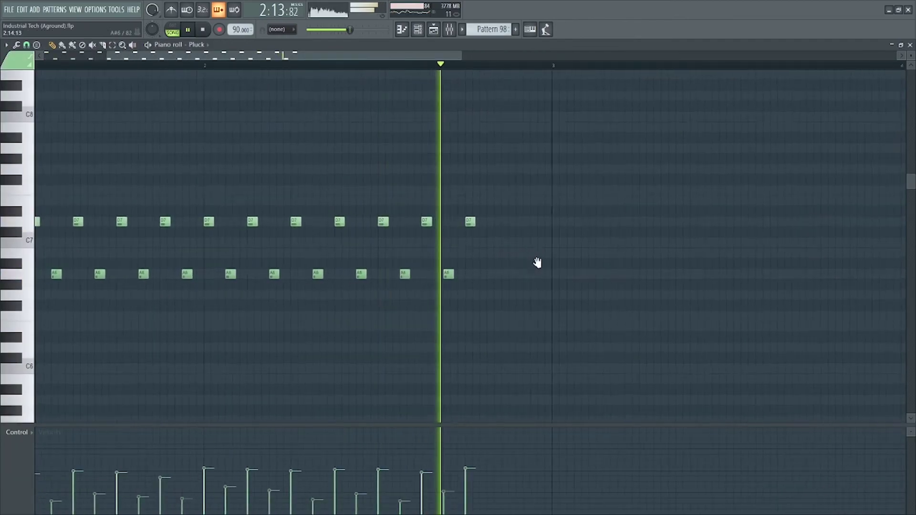
{"action": "left_click_drag", "start_coordinate": [360, 260], "coordinate": [380, 266]}
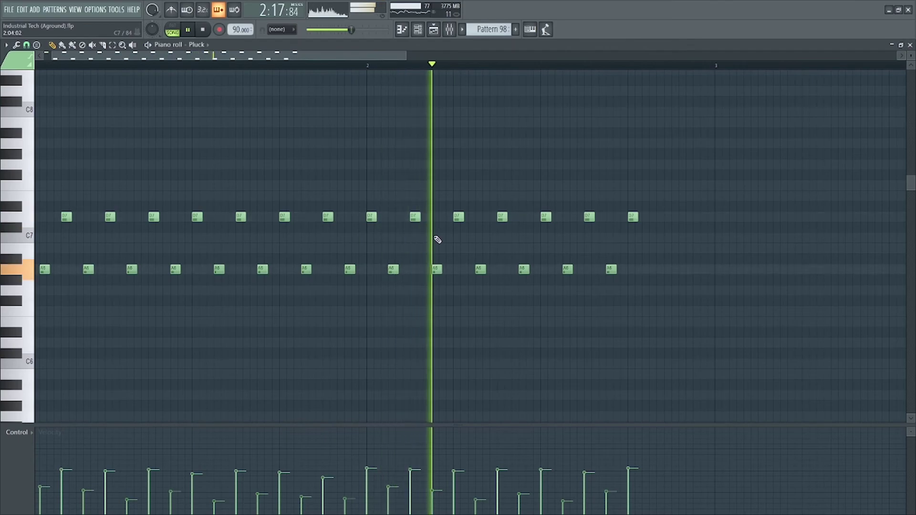
{"action": "key", "text": "F5"}
Follow playback through the second Section 5C into Section 6 and examine the Crushed Whistle's Pattern 59 across its length in the piano roll.
{"action": "mouse_move", "coordinate": [679, 250]}
{"action": "left_mouse_down"}
{"action": "mouse_move", "coordinate": [468, 267]}
{"action": "mouse_move", "coordinate": [164, 274]}
{"action": "left_mouse_up"}
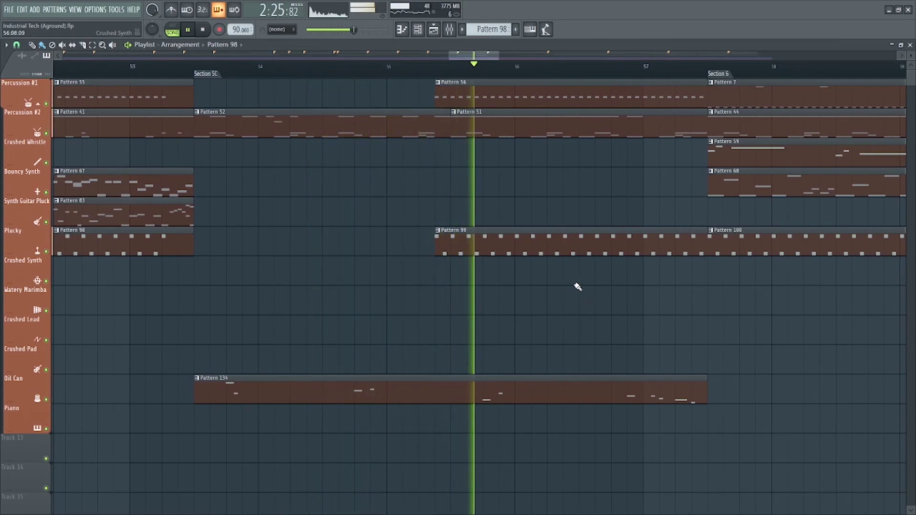
{"action": "left_click_drag", "start_coordinate": [624, 290], "coordinate": [376, 319]}
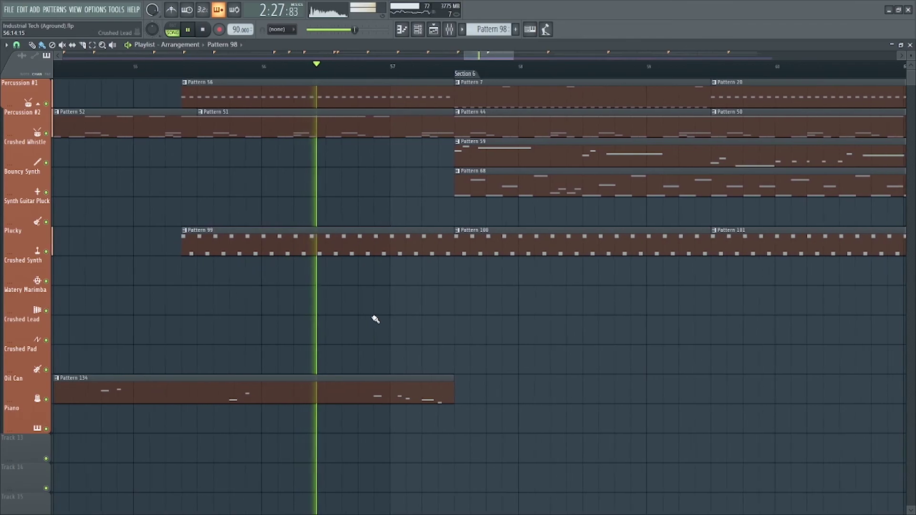
{"action": "left_click_drag", "start_coordinate": [488, 312], "coordinate": [337, 330]}
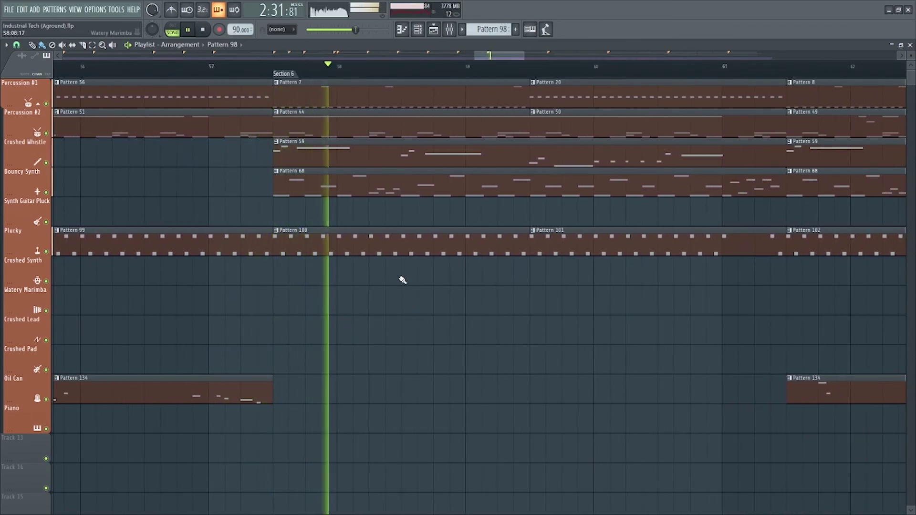
{"action": "double_click", "coordinate": [435, 151]}
{"action": "left_click_drag", "start_coordinate": [351, 215], "coordinate": [491, 227]}
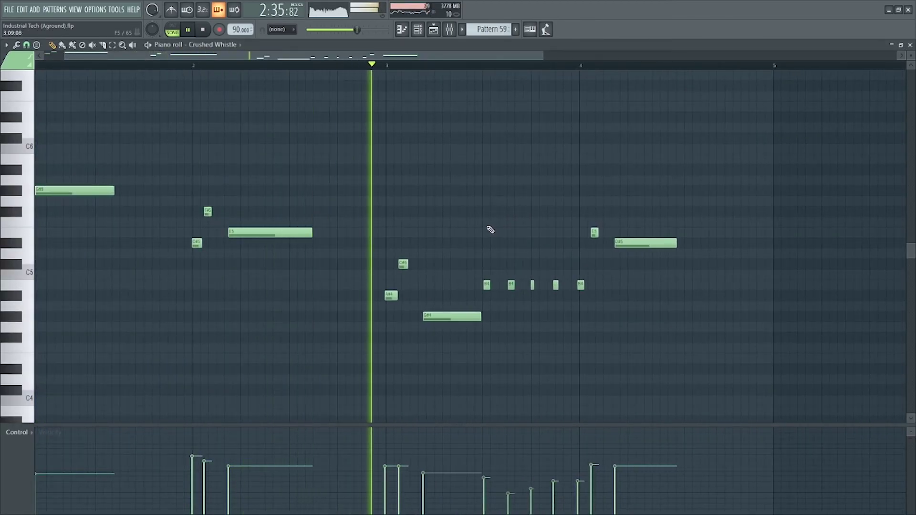
{"action": "left_click_drag", "start_coordinate": [496, 227], "coordinate": [352, 245]}
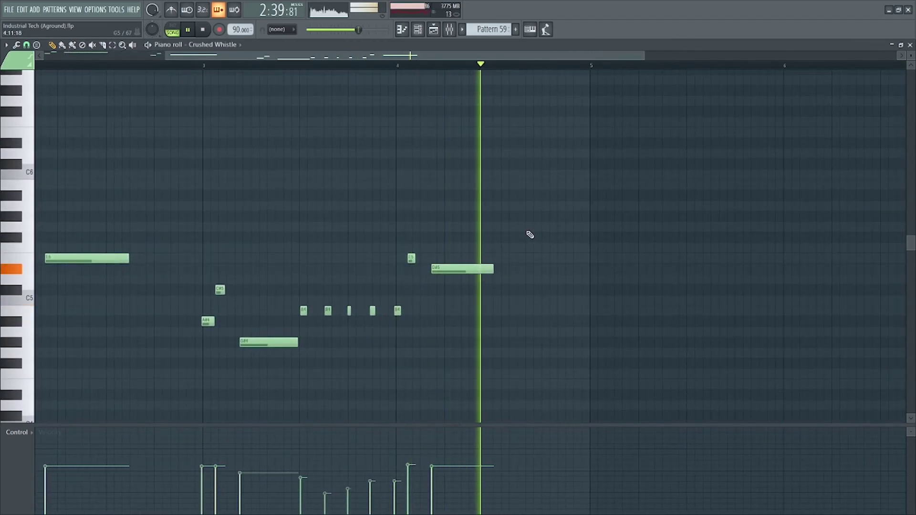
{"action": "key", "text": "F5"}
Follow playback through the rest of Section 6 into Section 7 and examine the Crushed Lead's Pattern 115 in the piano roll.
{"action": "mouse_move", "coordinate": [607, 258]}
{"action": "left_mouse_down"}
{"action": "mouse_move", "coordinate": [381, 277]}
{"action": "mouse_move", "coordinate": [76, 285]}
{"action": "left_mouse_up"}
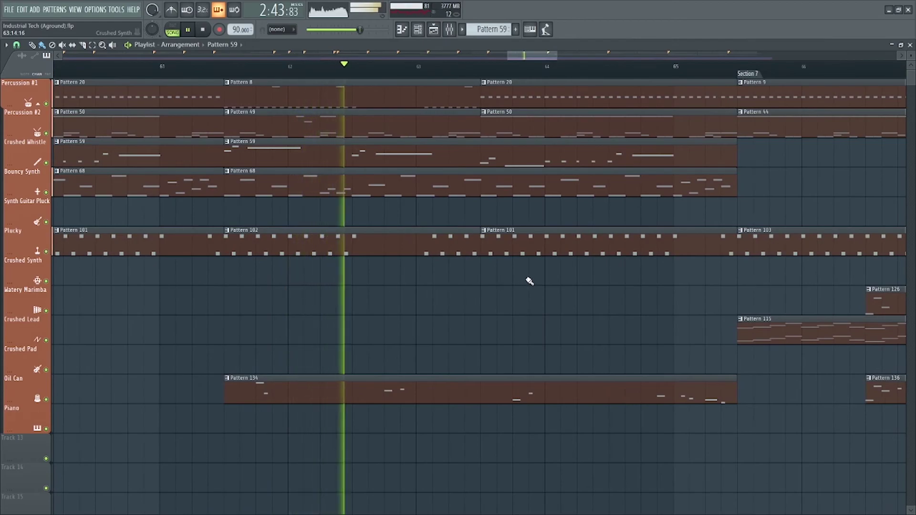
{"action": "left_click_drag", "start_coordinate": [496, 285], "coordinate": [388, 303]}
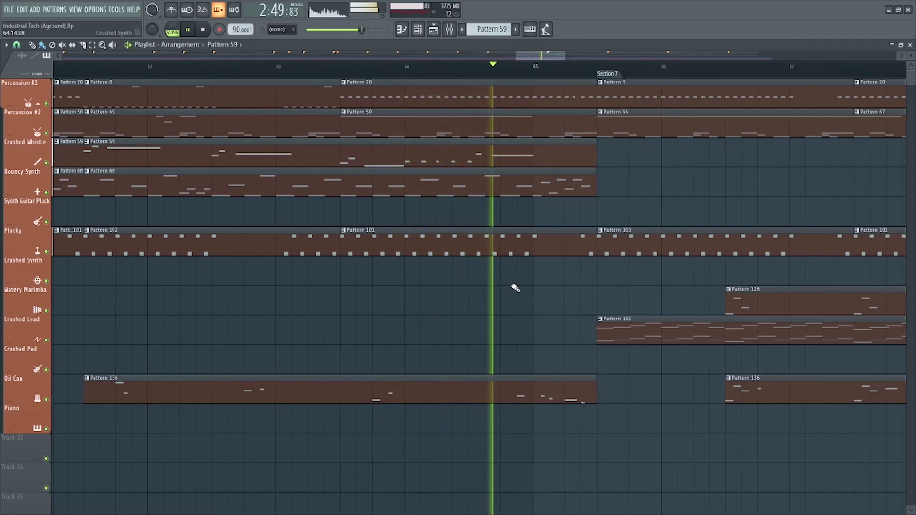
{"action": "left_click_drag", "start_coordinate": [547, 287], "coordinate": [176, 298]}
{"action": "double_click", "coordinate": [285, 333]}
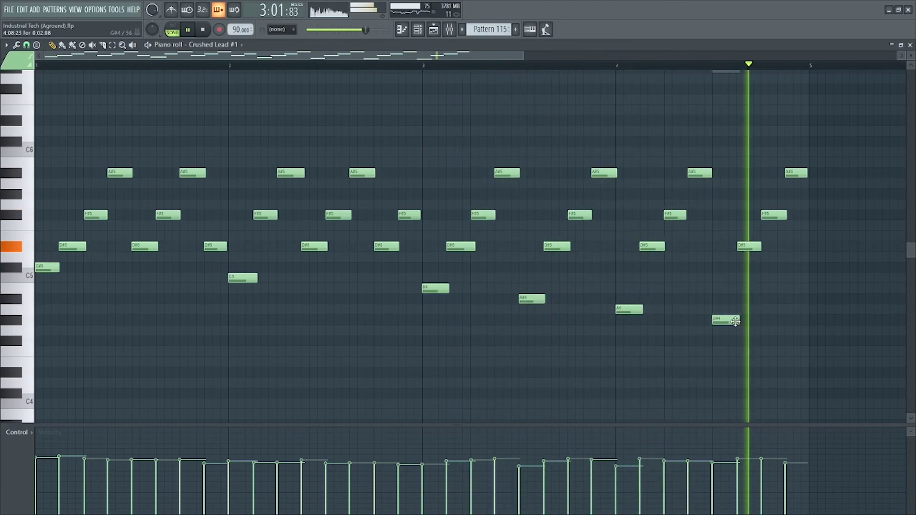
Examine the Oil Can's Pattern 136 through its final notes in the piano roll while the song plays through Section 7.
{"action": "key", "text": "F5"}
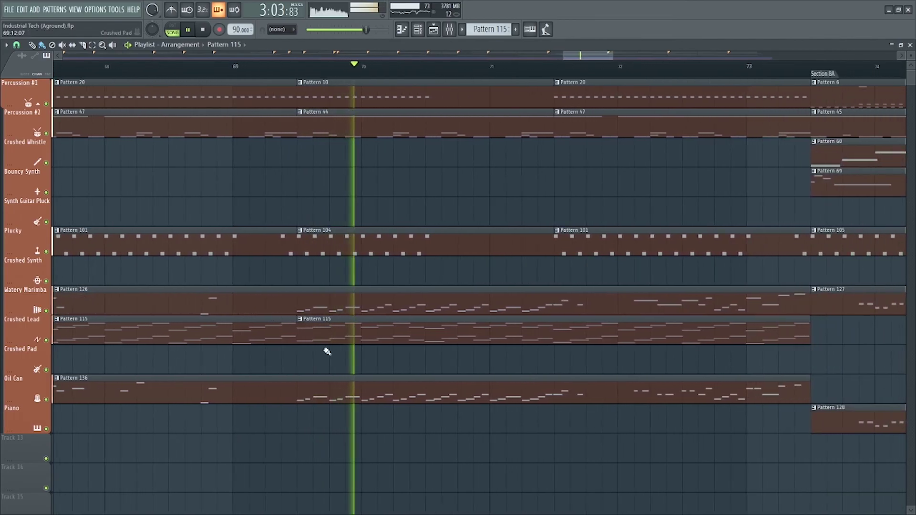
{"action": "double_click", "coordinate": [391, 387]}
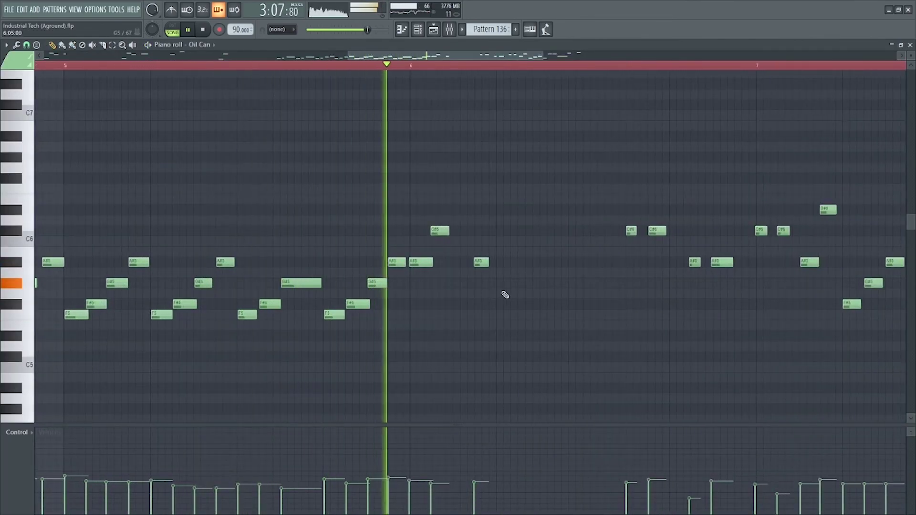
{"action": "left_click_drag", "start_coordinate": [599, 302], "coordinate": [329, 306]}
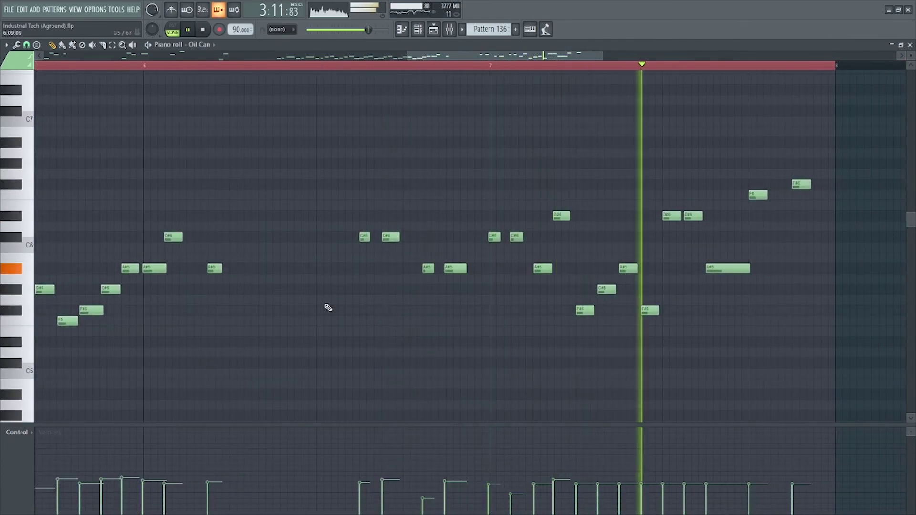
Follow playback in the playlist from Section 8A into Section 8B and examine the Crushed Lead's Pattern 129 in the piano roll.
{"action": "key", "text": "F5"}
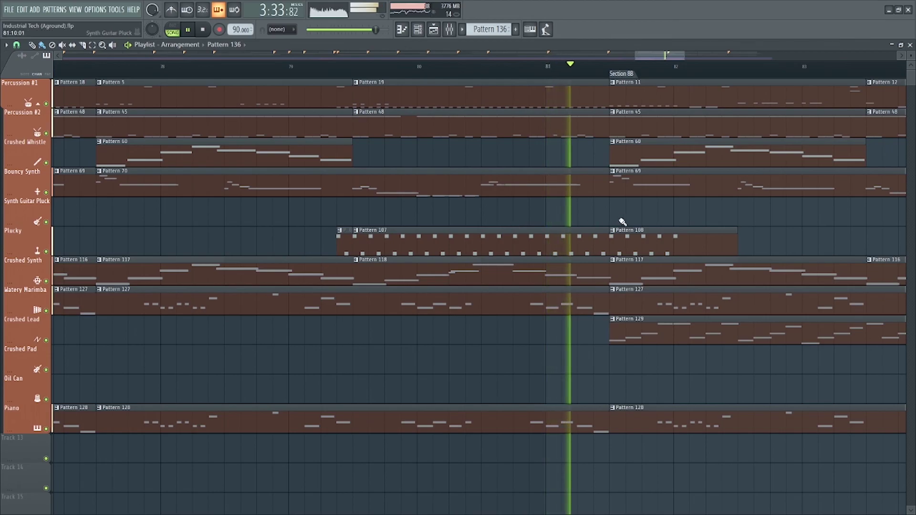
{"action": "left_click_drag", "start_coordinate": [764, 211], "coordinate": [364, 224]}
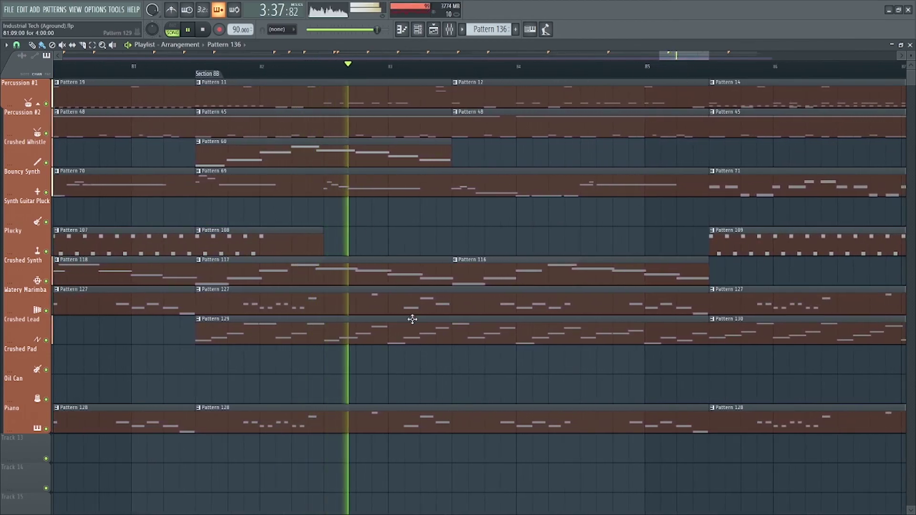
{"action": "double_click", "coordinate": [451, 334]}
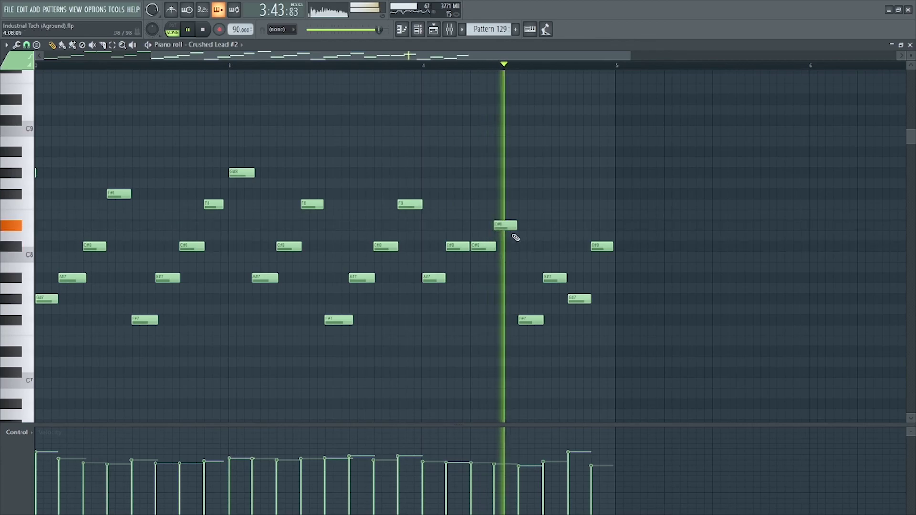
Return to the playlist and follow playback through the rest of Section 8B into the Ending, with the final patterns in view.
{"action": "key", "text": "F5"}
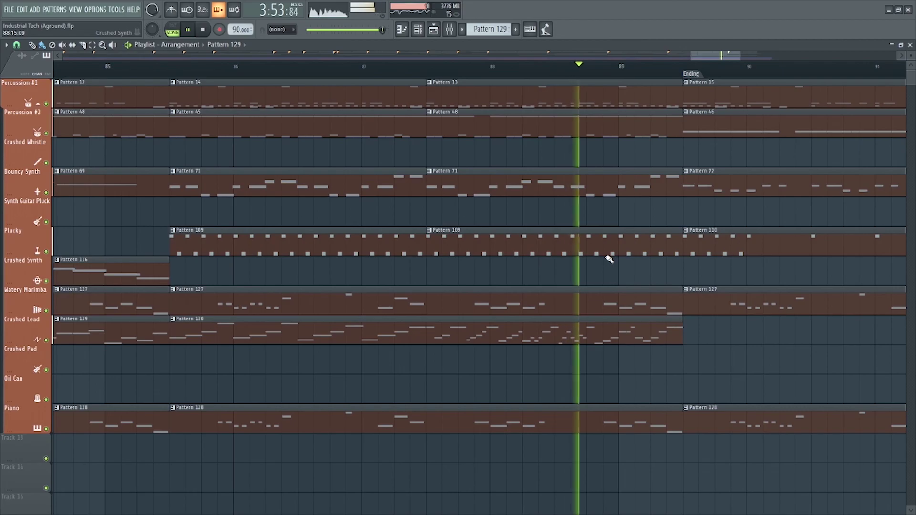
{"action": "left_click_drag", "start_coordinate": [469, 278], "coordinate": [217, 292]}
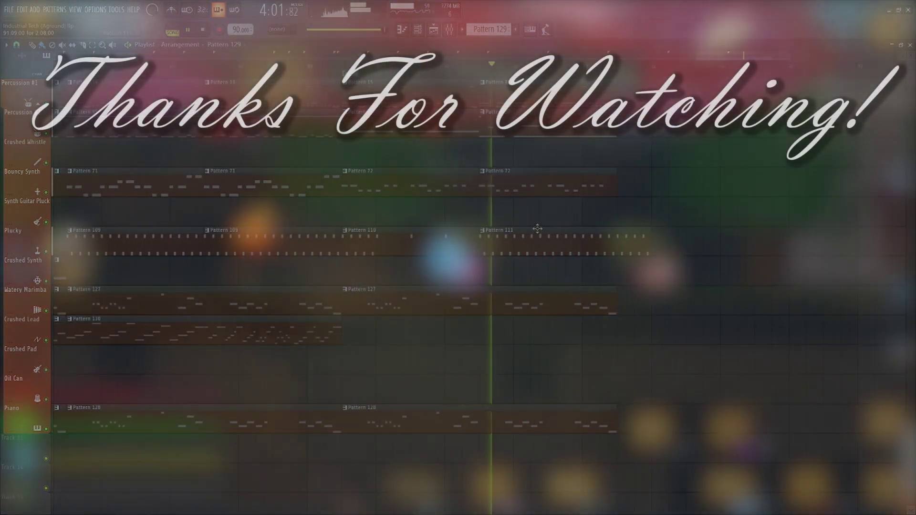
{"action": "scroll", "coordinate": [596, 235], "scroll_direction": "down", "scroll_amount": 2}
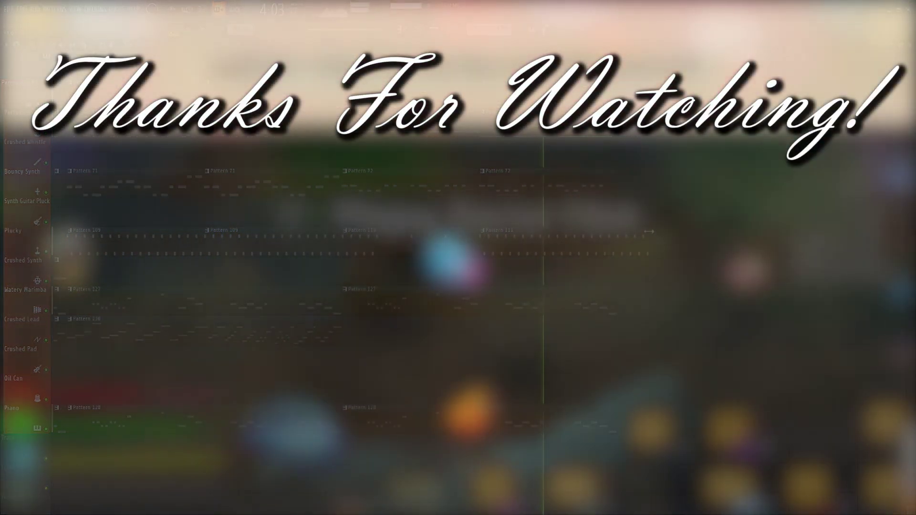